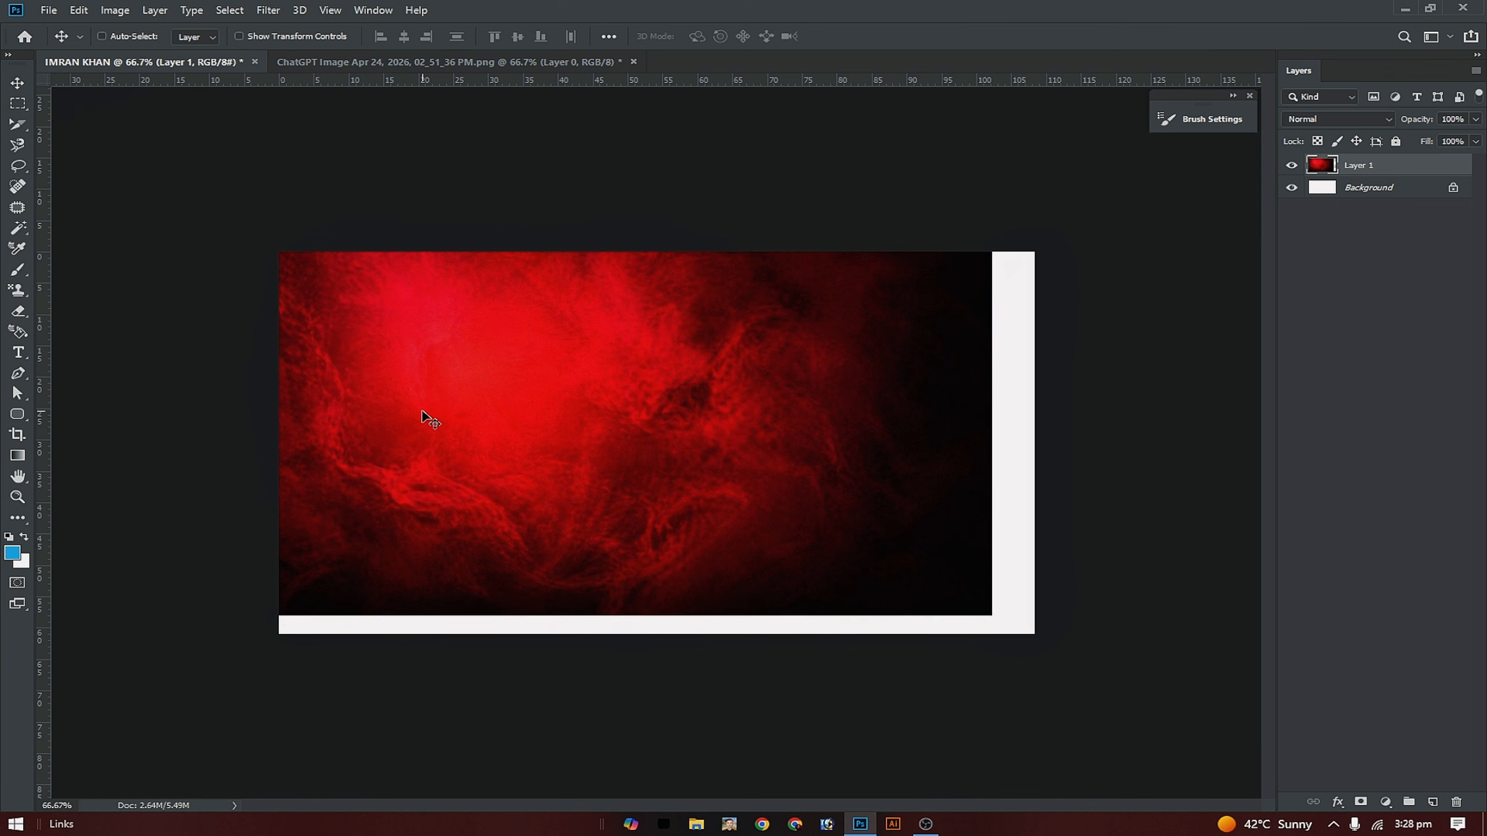
Move and proportionally scale down the red smoke image so that it just covers the whole canvas with its glow near the center.
{"action": "key", "text": "ctrl+t"}
{"action": "left_click_drag", "start_coordinate": [436, 422], "coordinate": [656, 512]}
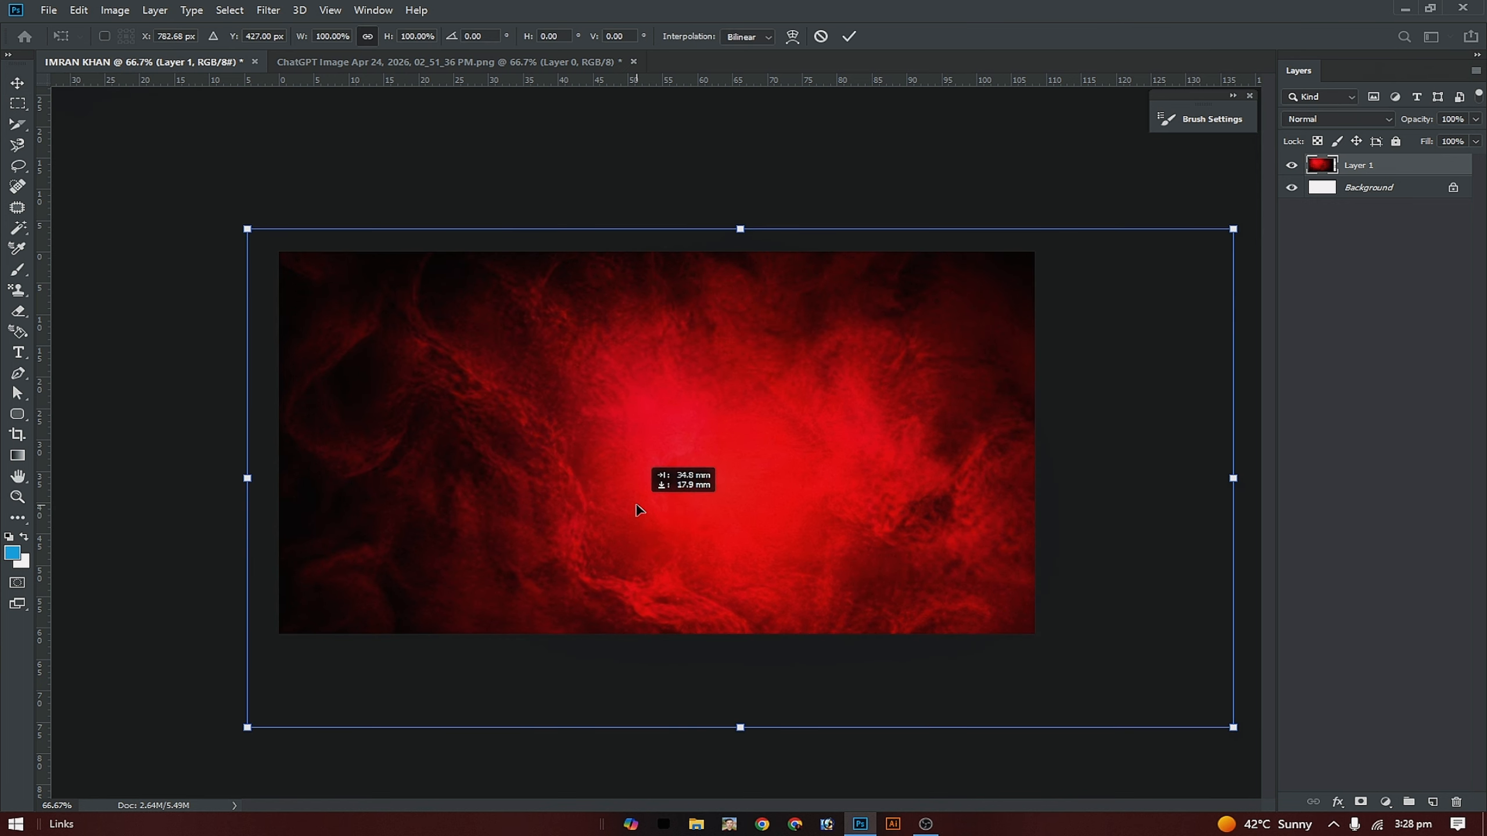
{"action": "left_click_drag", "start_coordinate": [1233, 728], "coordinate": [1052, 630]}
{"action": "left_click_drag", "start_coordinate": [871, 563], "coordinate": [891, 579]}
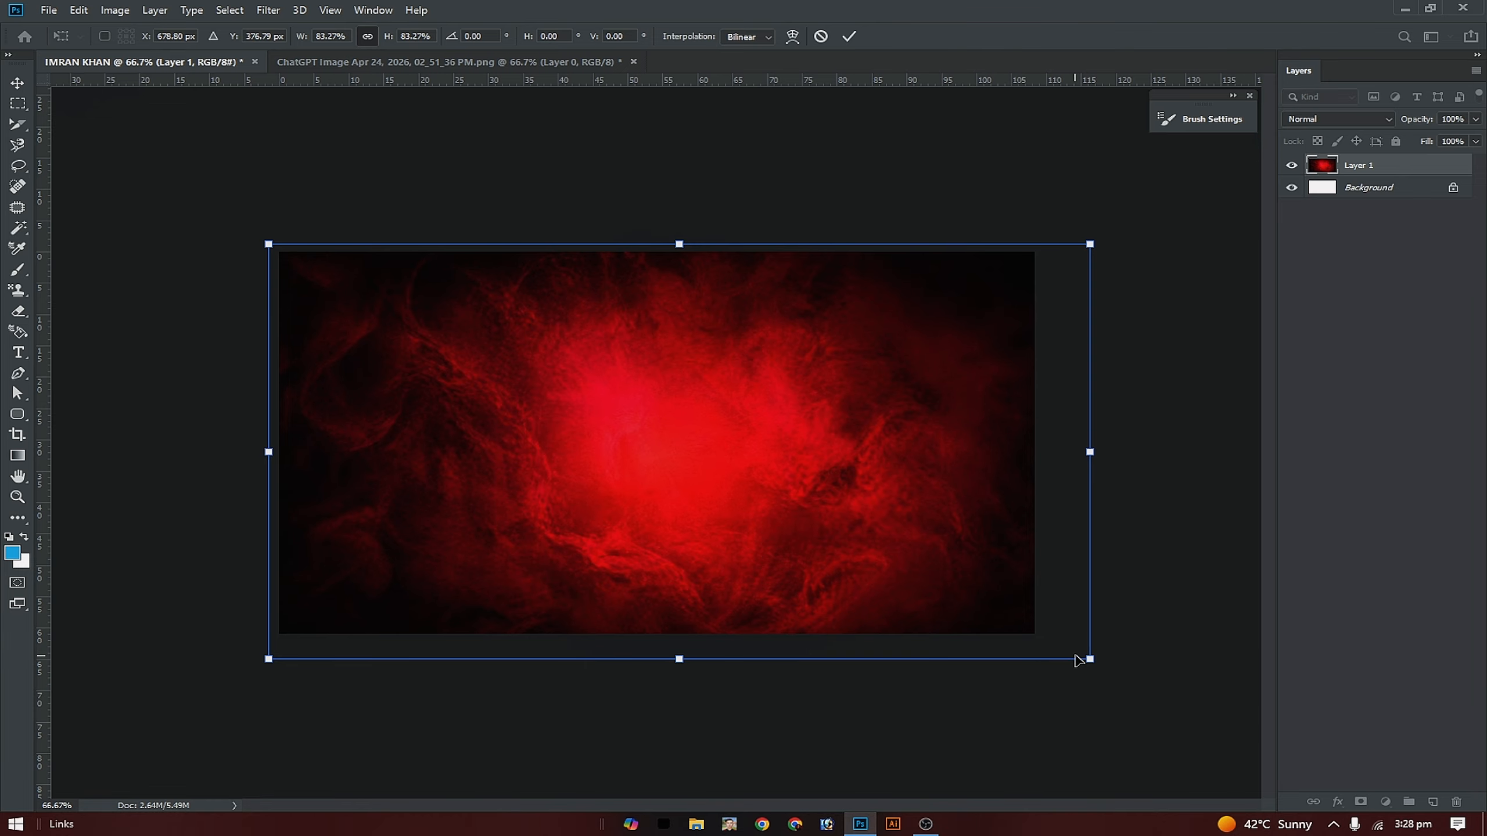
{"action": "left_click_drag", "start_coordinate": [1089, 659], "coordinate": [1039, 638]}
{"action": "key", "text": "Return"}
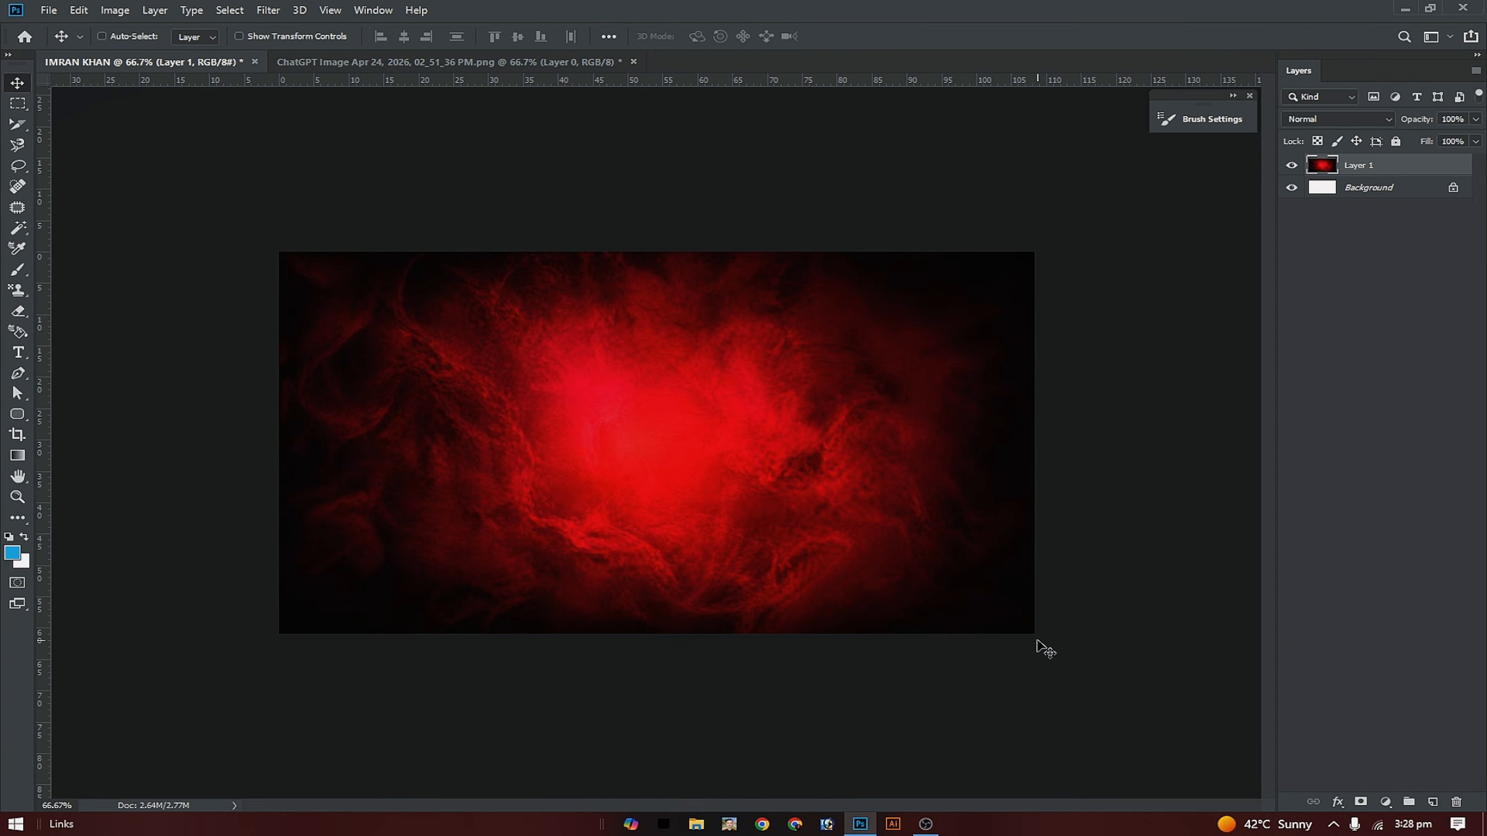
{"action": "key", "text": "ctrl+plus"}
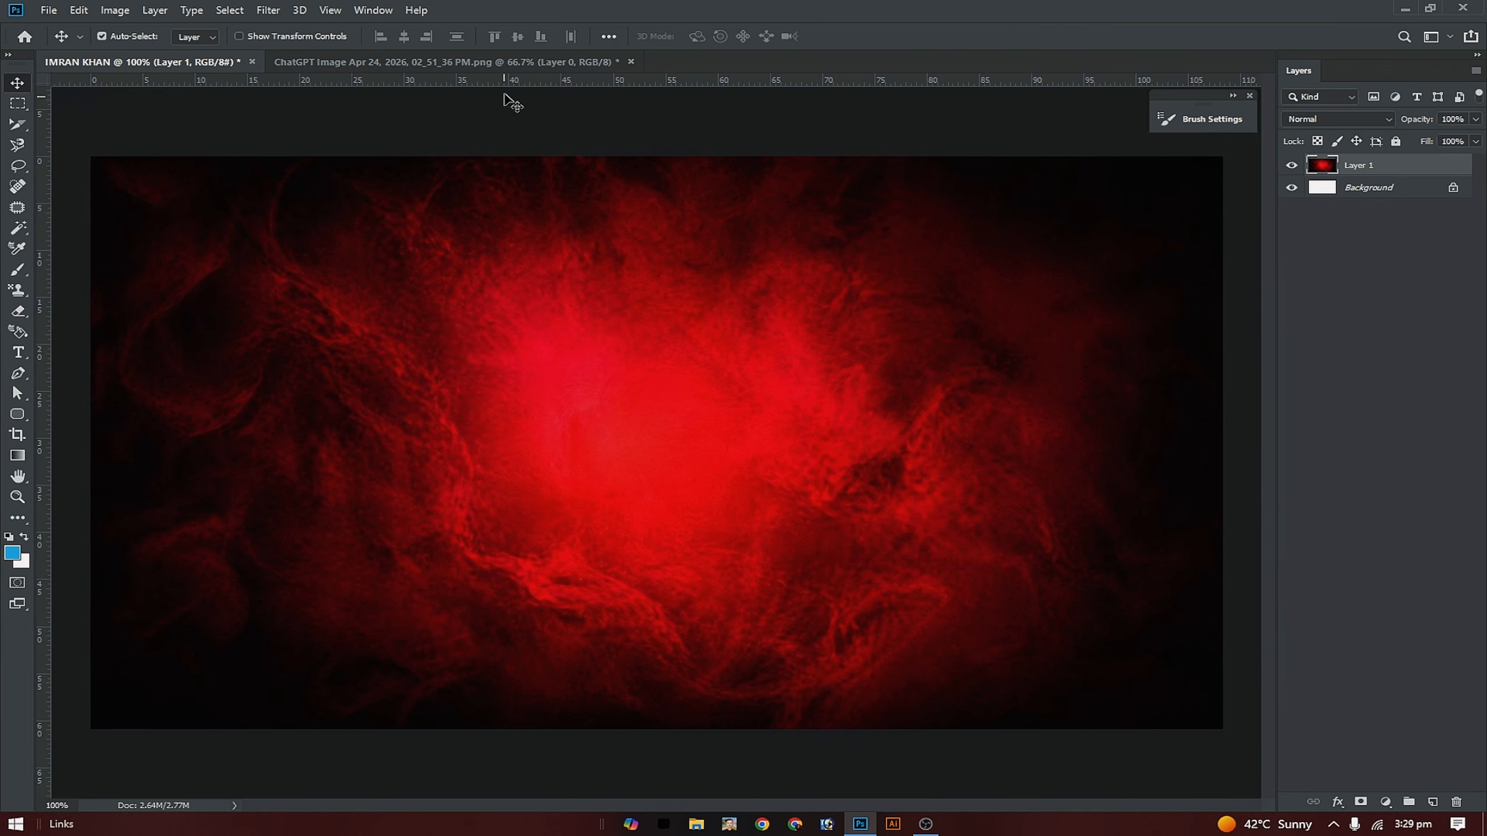
Close the ChatGPT Image Apr 24, 2026 document without saving its changes.
{"action": "left_click", "coordinate": [520, 62]}
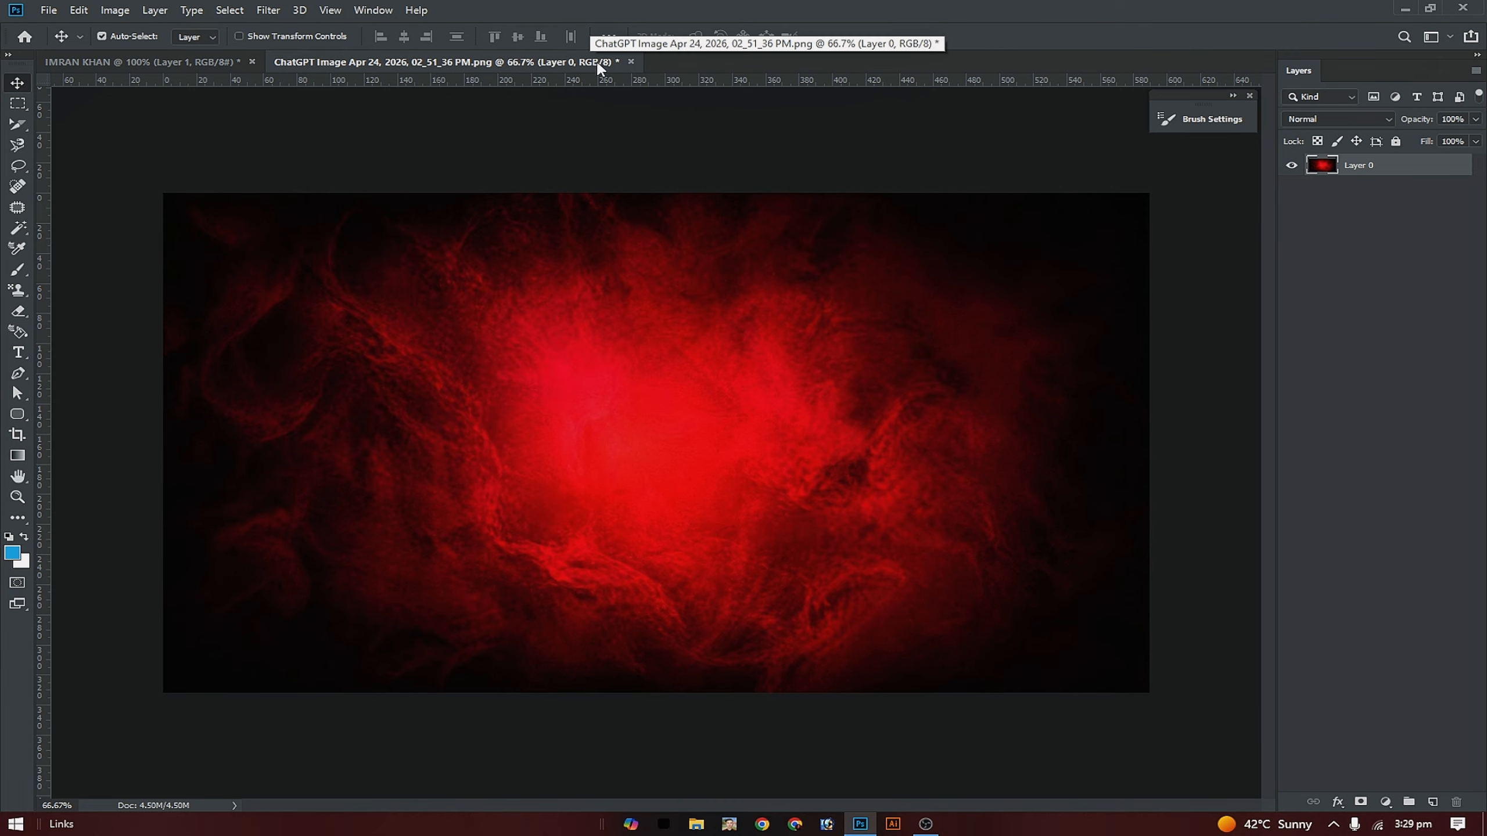
{"action": "left_click", "coordinate": [630, 61]}
{"action": "left_click", "coordinate": [737, 309]}
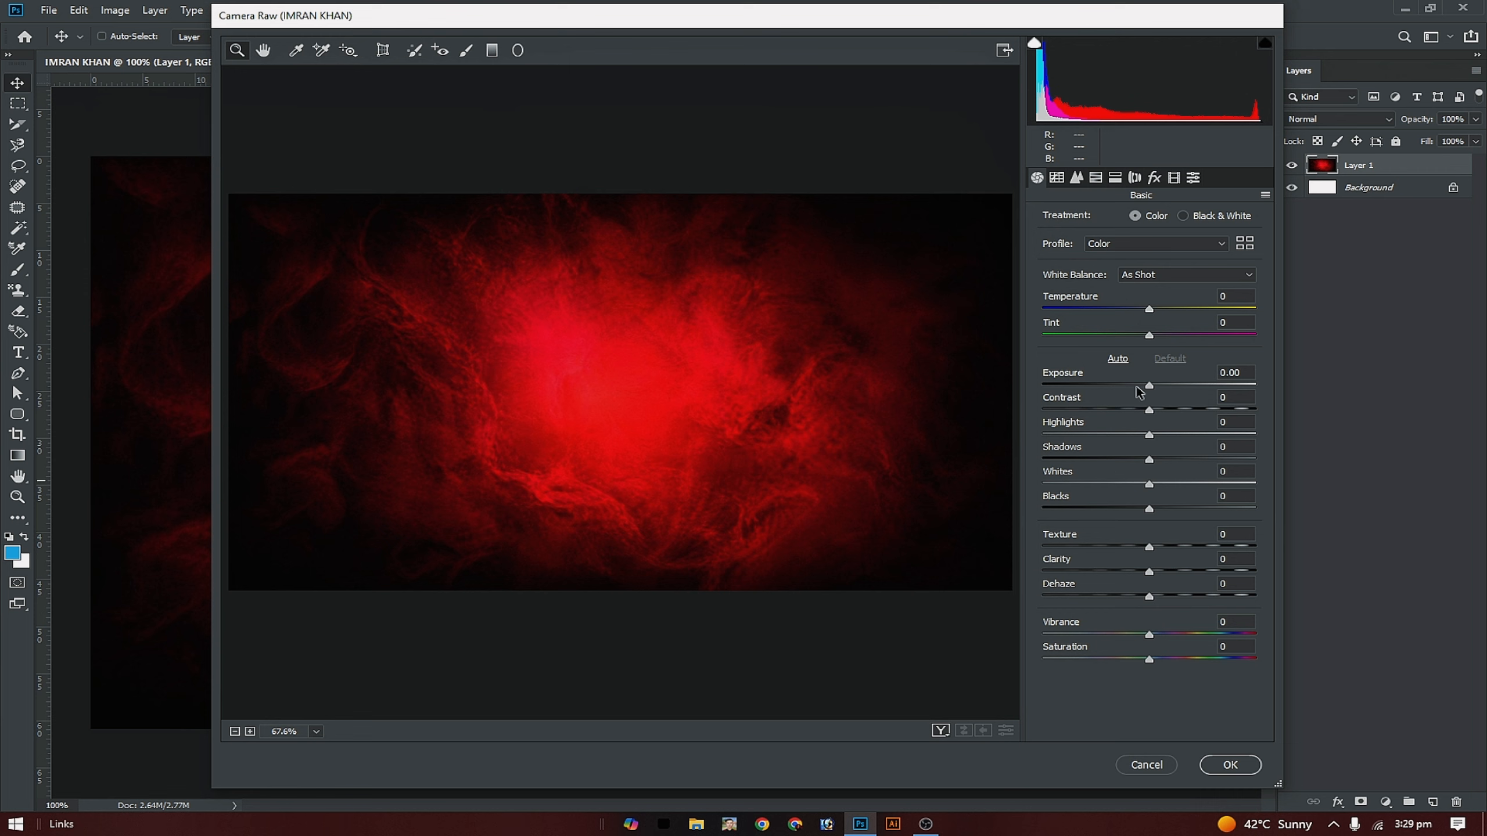
Apply a Camera Raw adjustment to the smoke layer with exposure +0.10, contrast 5, texture 5 and vibrance 10.
{"action": "left_click_drag", "start_coordinate": [1148, 387], "coordinate": [1150, 413]}
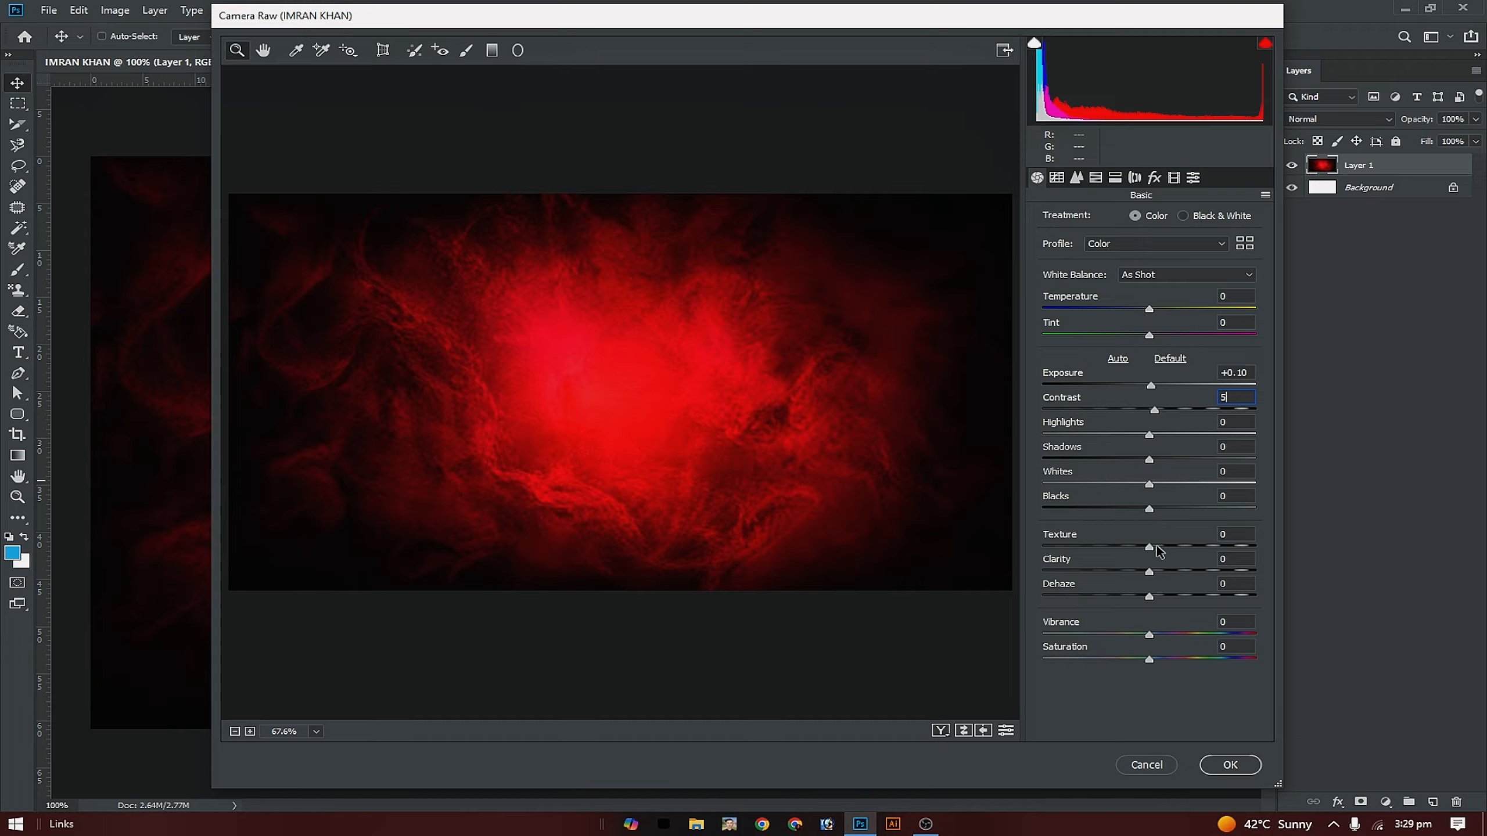
{"action": "left_click", "coordinate": [1245, 534]}
{"action": "type", "text": "5"}
{"action": "left_click", "coordinate": [1234, 623]}
{"action": "double_click", "coordinate": [1234, 622]}
{"action": "type", "text": "10"}
{"action": "left_click", "coordinate": [1242, 762]}
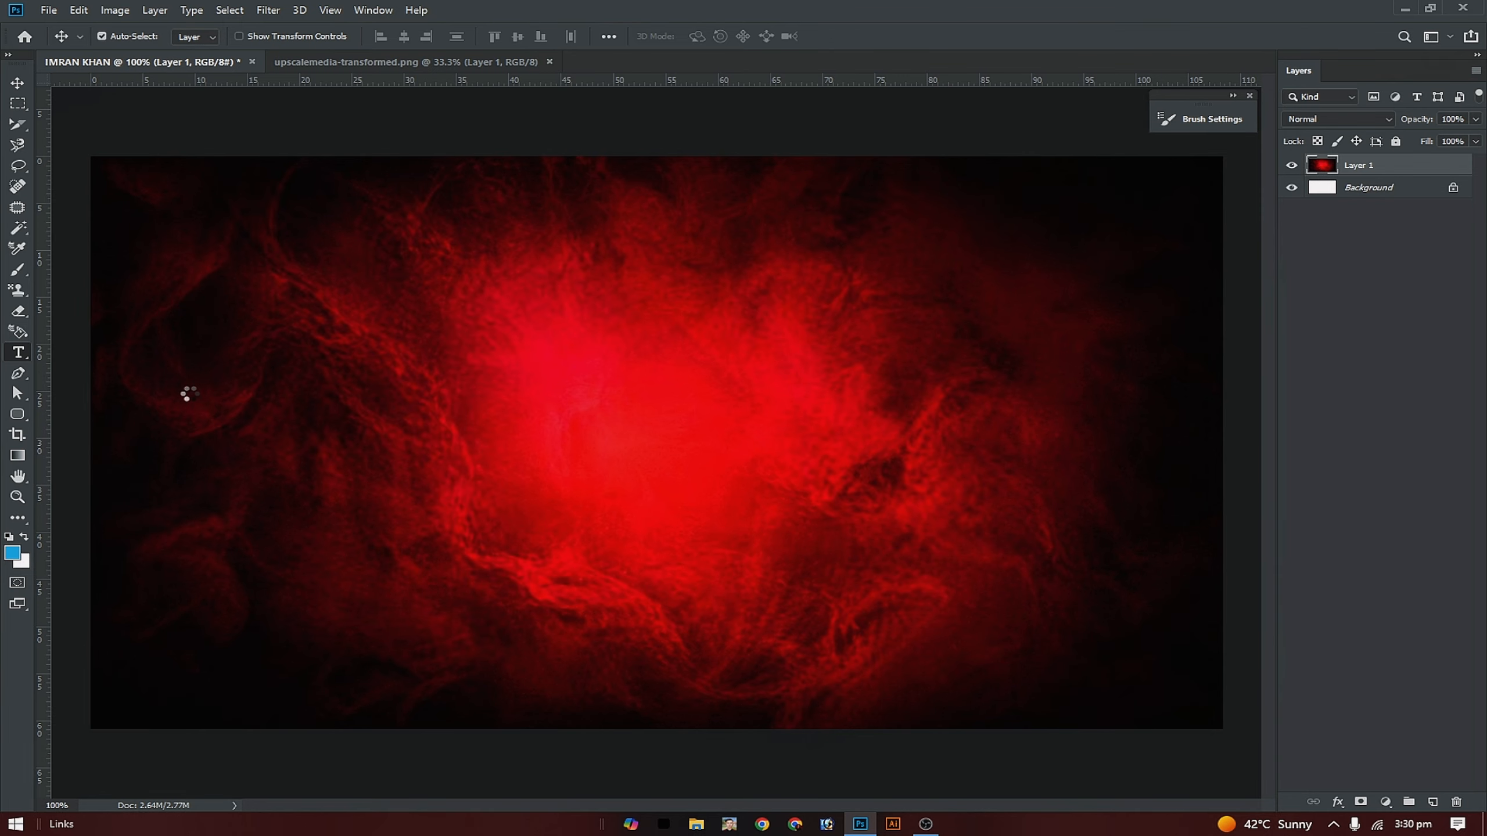
Add the orange text UMEED in the Hollow House Demo font at 149.21 pt.
{"action": "left_click", "coordinate": [460, 398]}
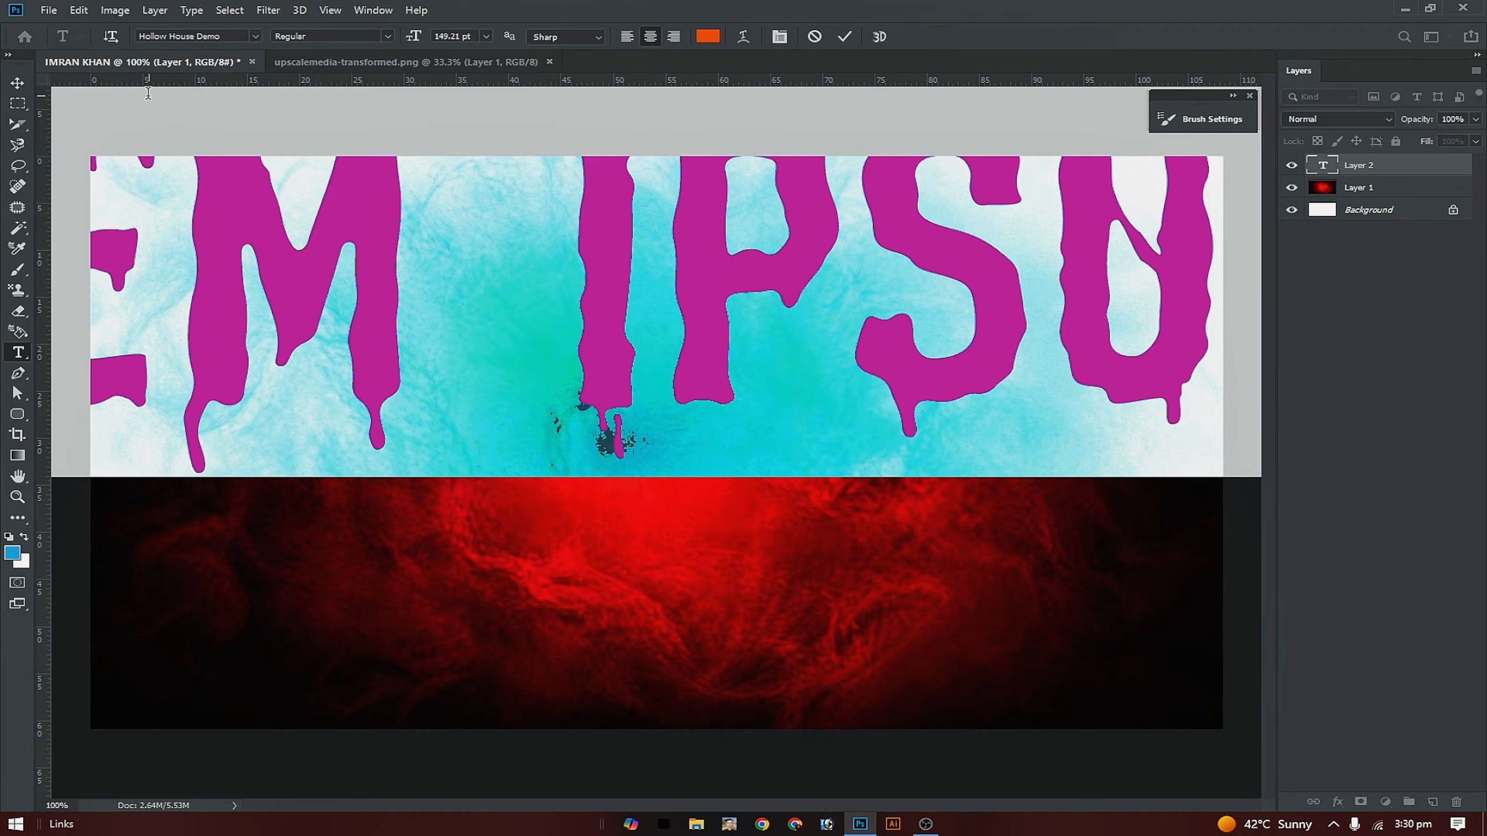
{"action": "type", "text": "U"}
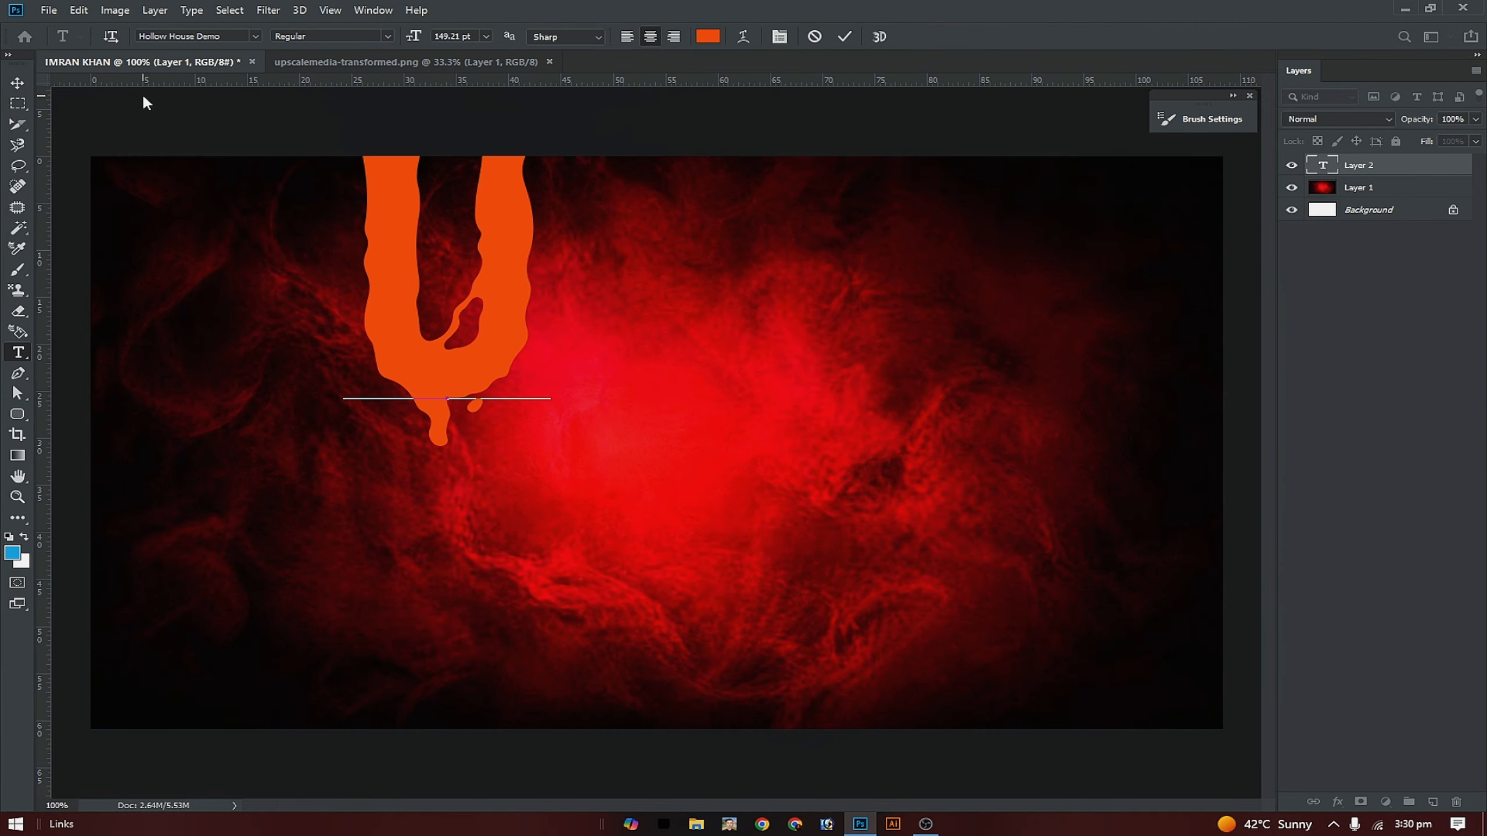
{"action": "type", "text": "M"}
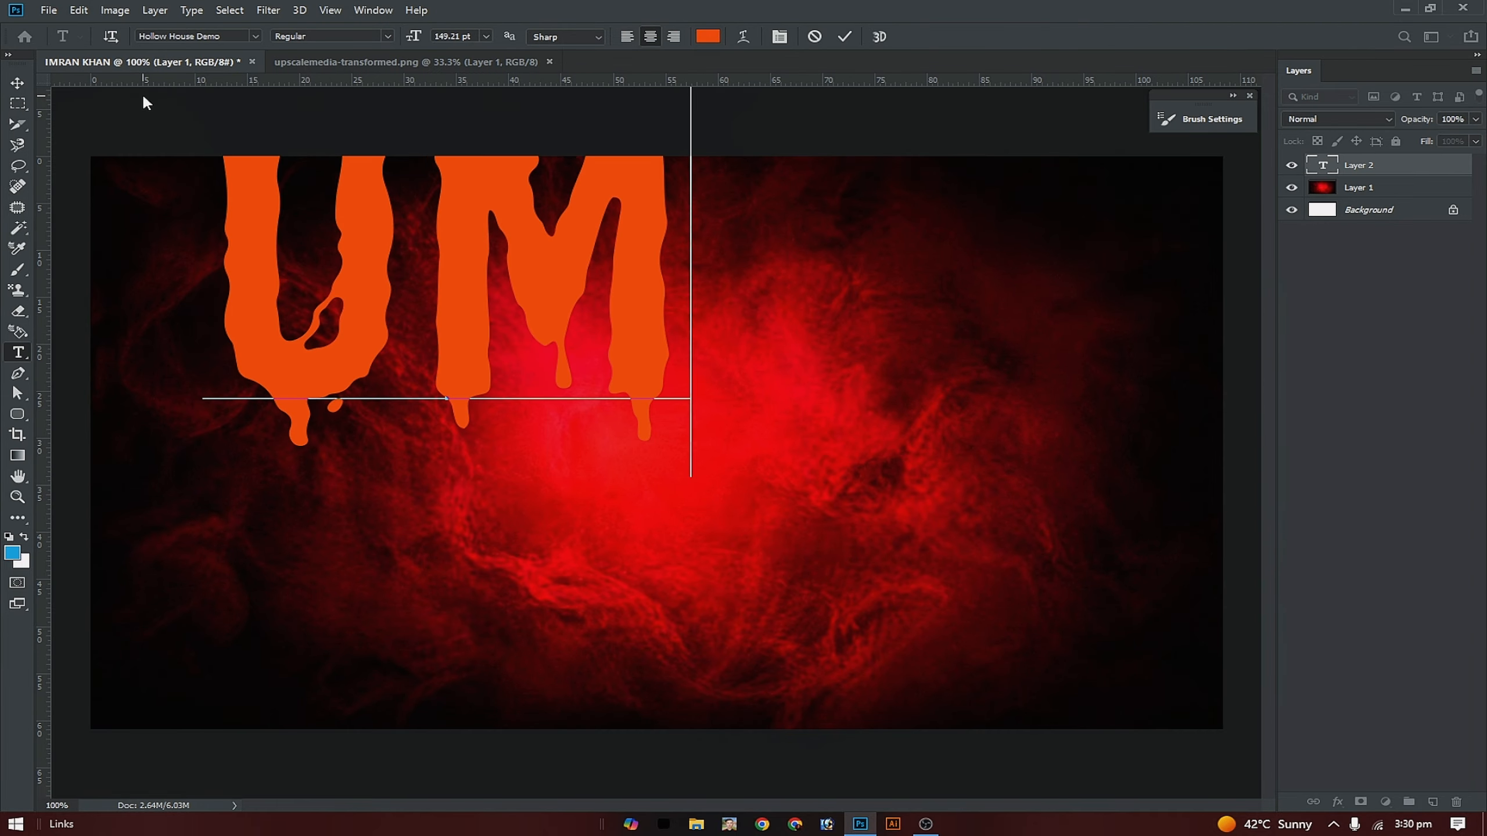
{"action": "type", "text": "EED"}
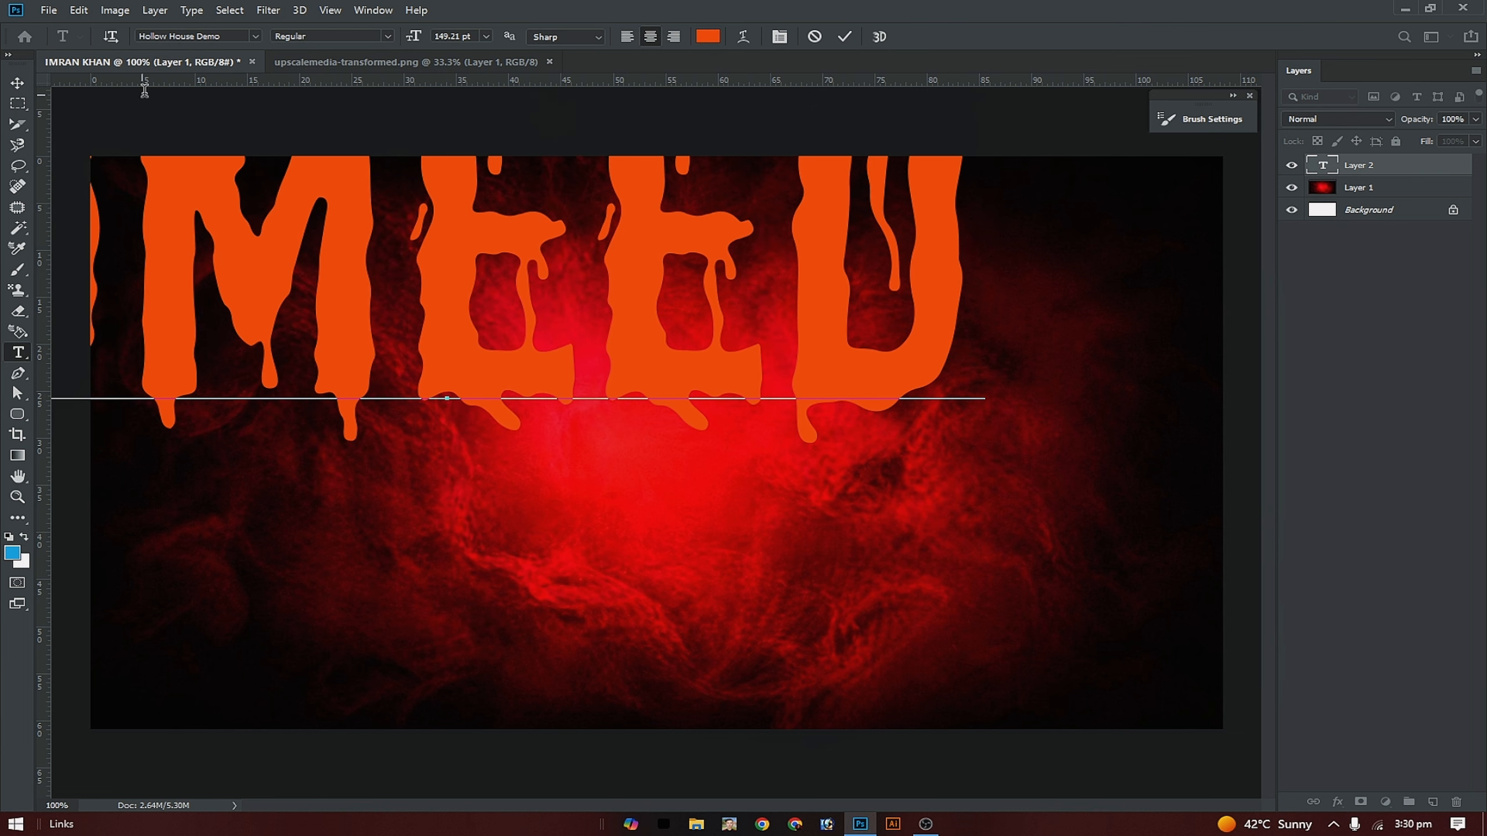
{"action": "left_click", "coordinate": [17, 83]}
Center the UMEED text on the canvas and stretch it vertically until the letters nearly fill the canvas height.
{"action": "left_click_drag", "start_coordinate": [351, 322], "coordinate": [565, 519]}
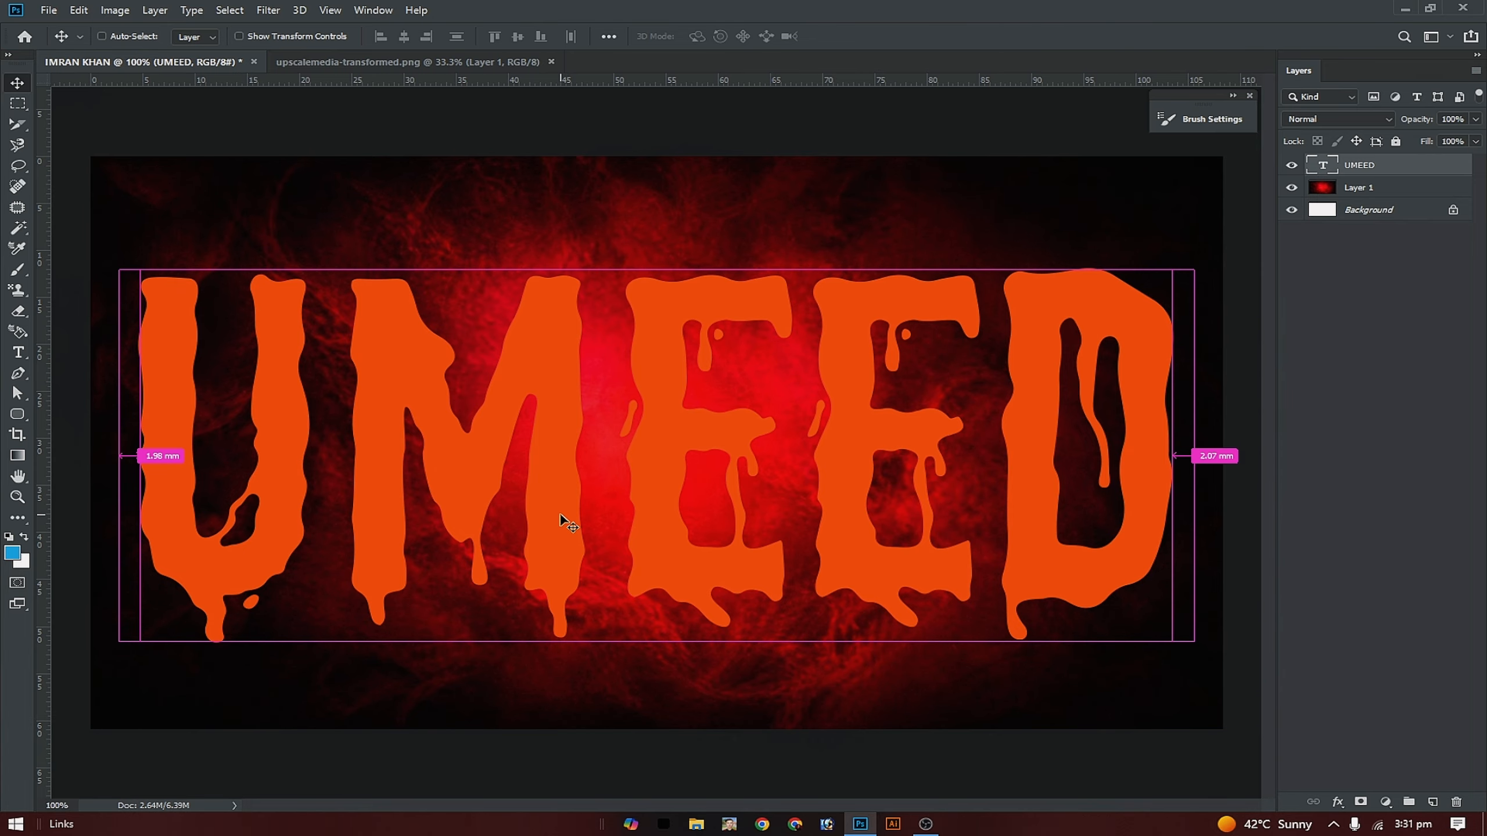
{"action": "key", "text": "ctrl+t"}
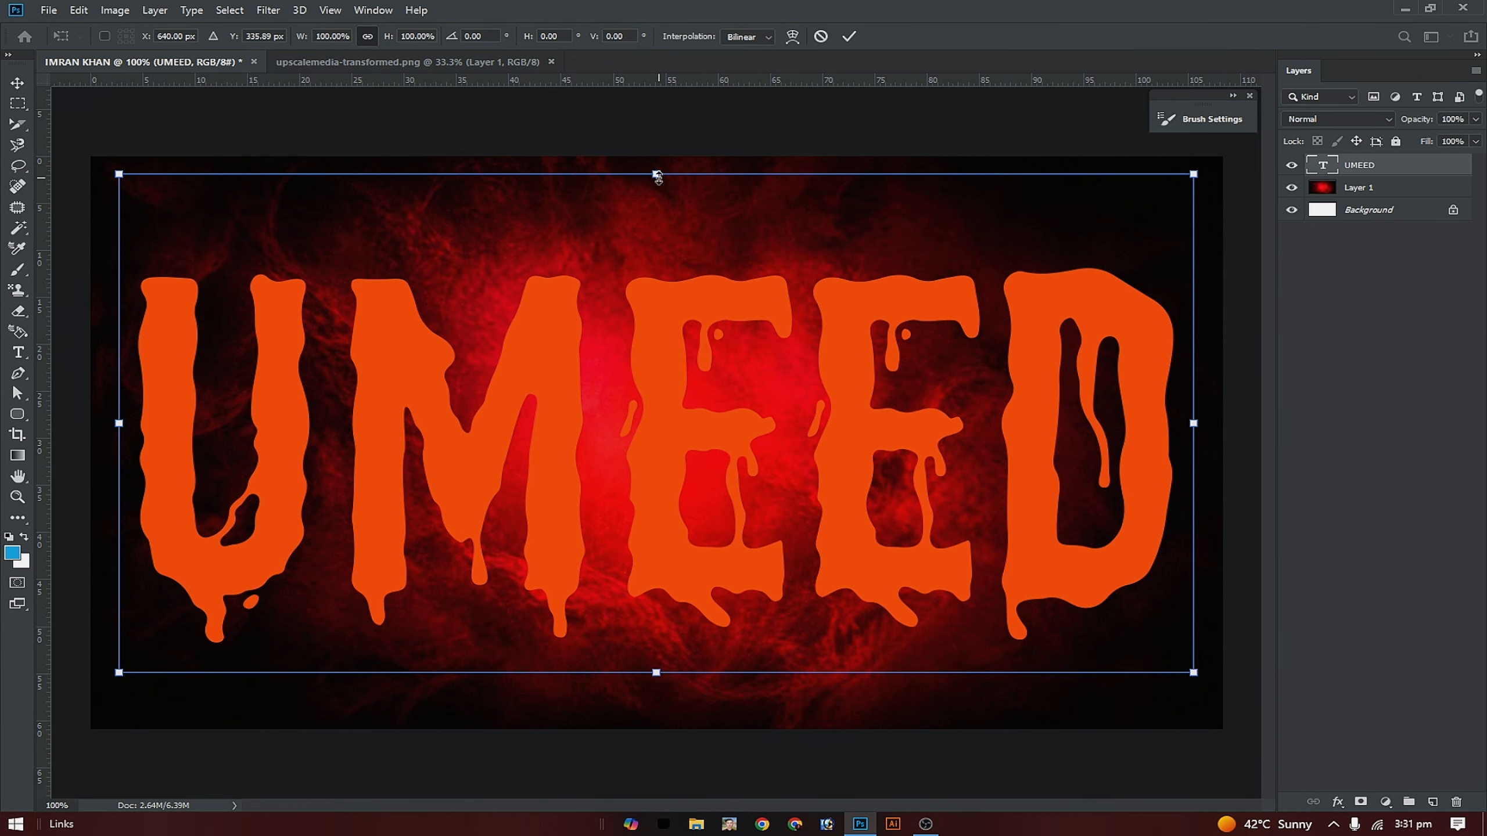
{"action": "key", "text": "ctrl+minus"}
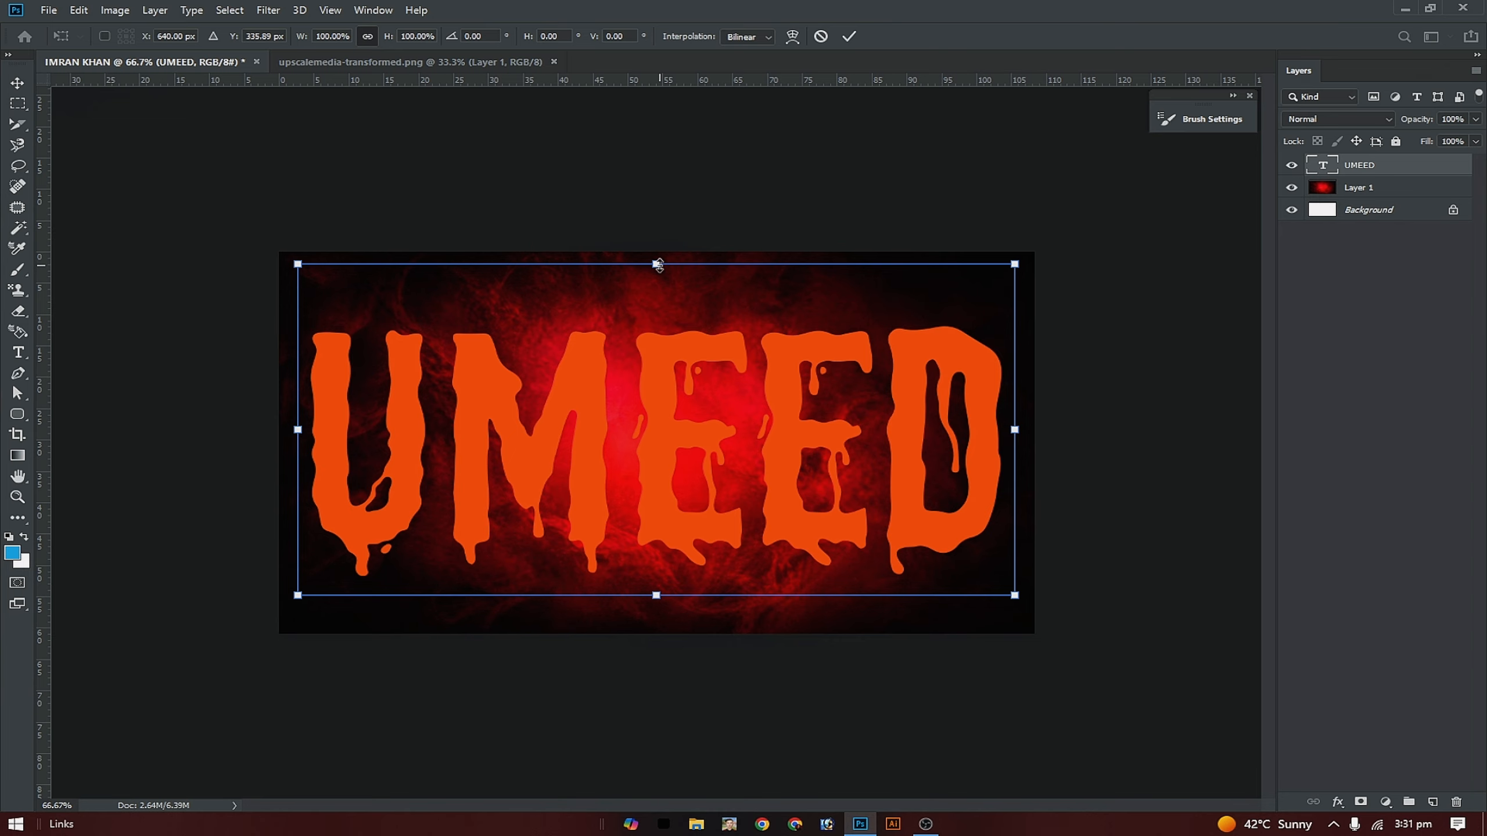
{"action": "left_click_drag", "start_coordinate": [659, 266], "coordinate": [660, 217]}
{"action": "left_click_drag", "start_coordinate": [657, 597], "coordinate": [651, 643]}
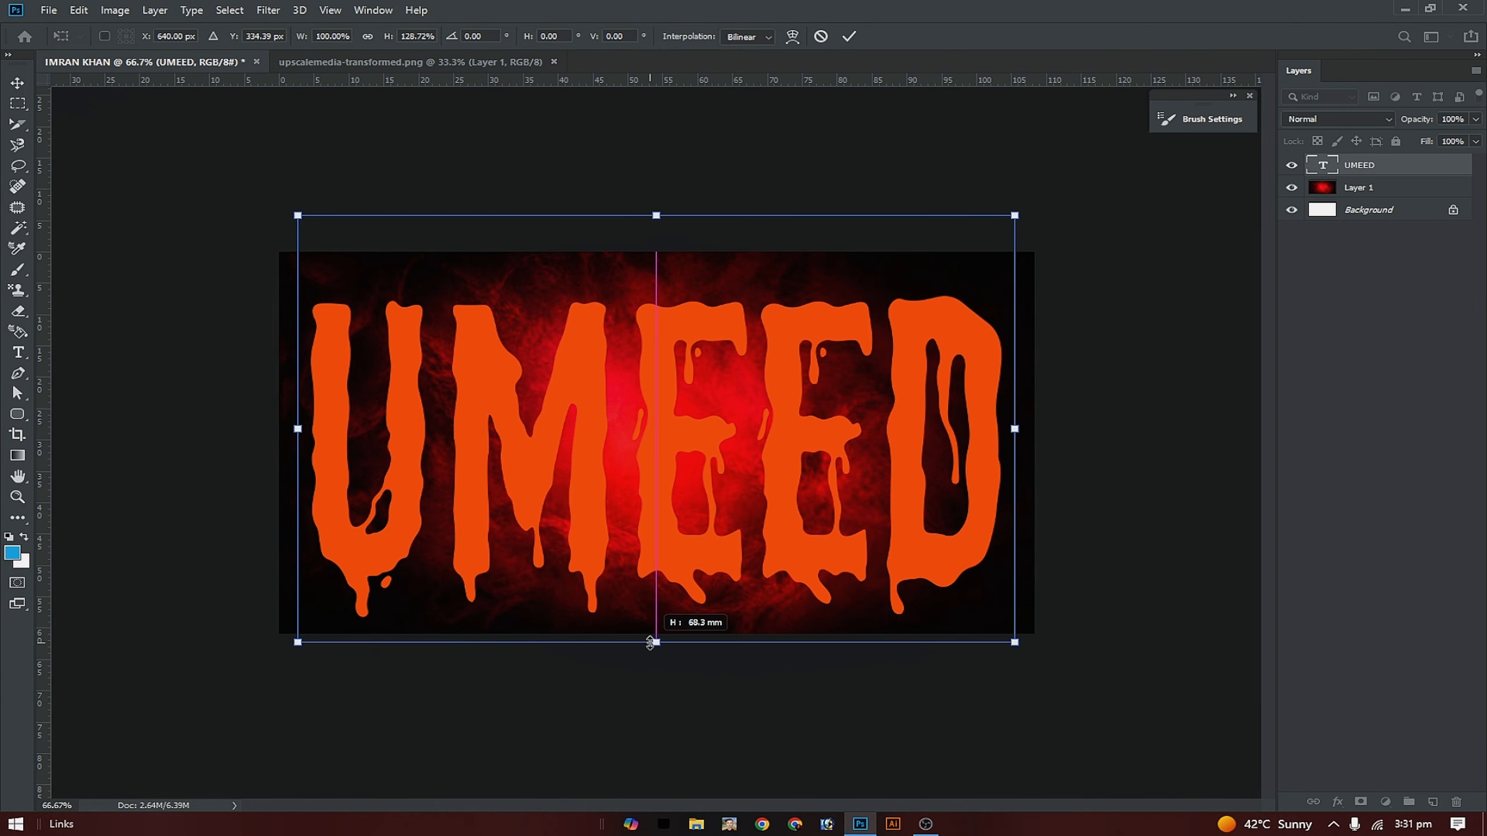
{"action": "left_click_drag", "start_coordinate": [655, 214], "coordinate": [656, 189]}
{"action": "key", "text": "Return"}
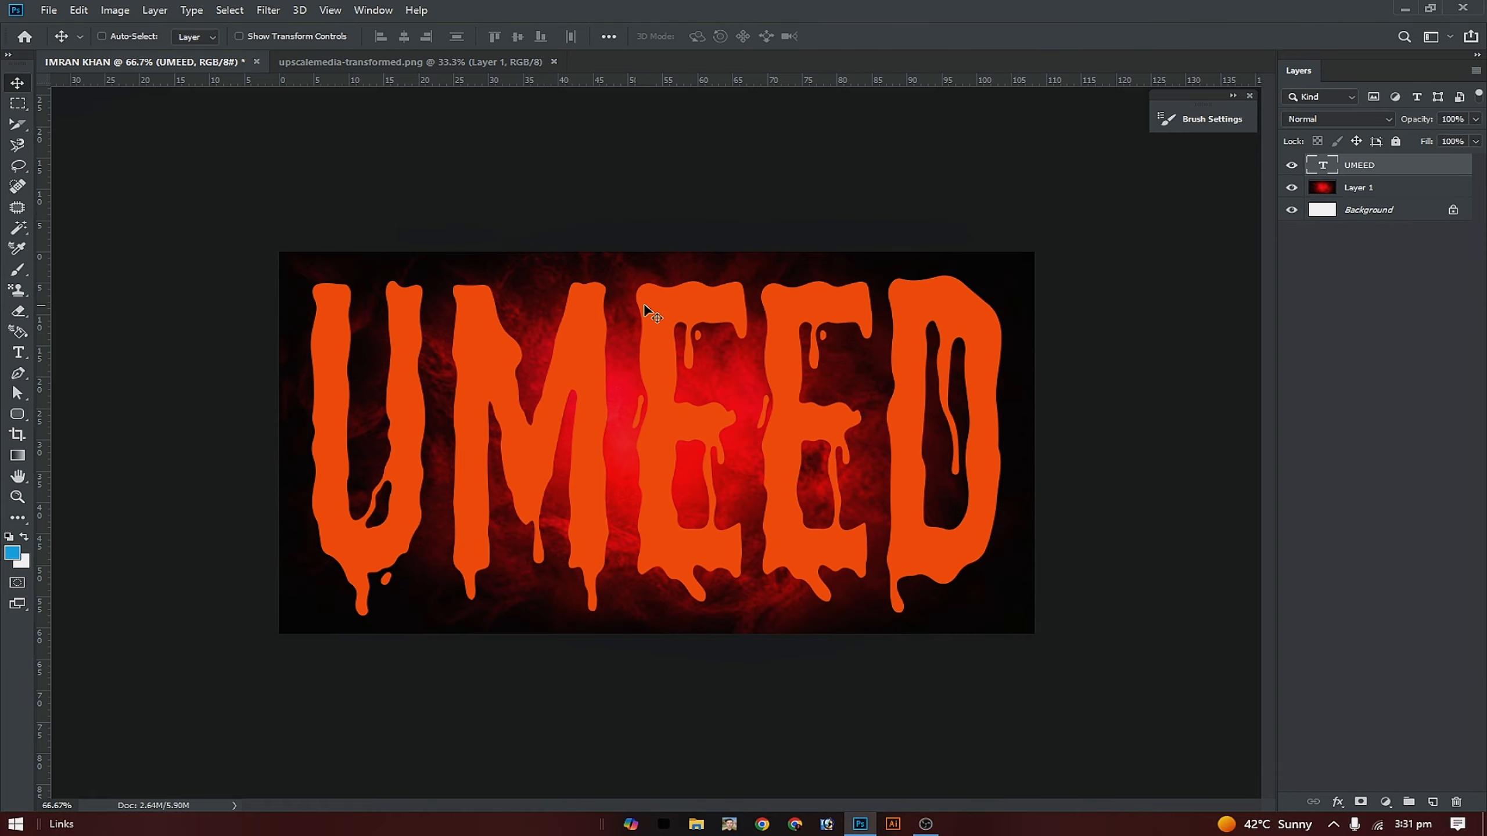
Create a new empty layer between the smoke image layer and the UMEED text.
{"action": "key", "text": "ctrl+plus"}
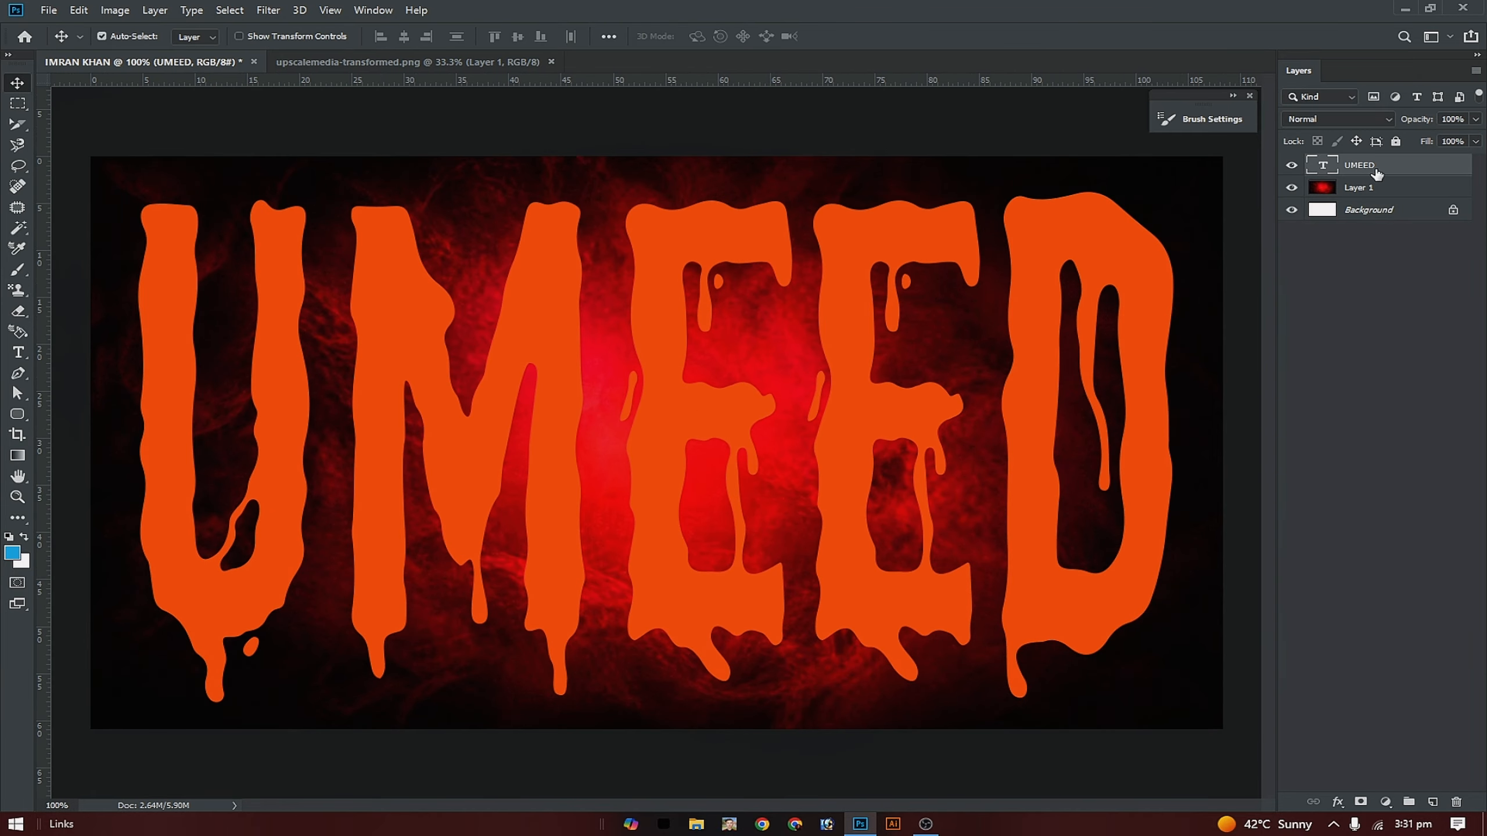
{"action": "left_click", "coordinate": [1376, 192]}
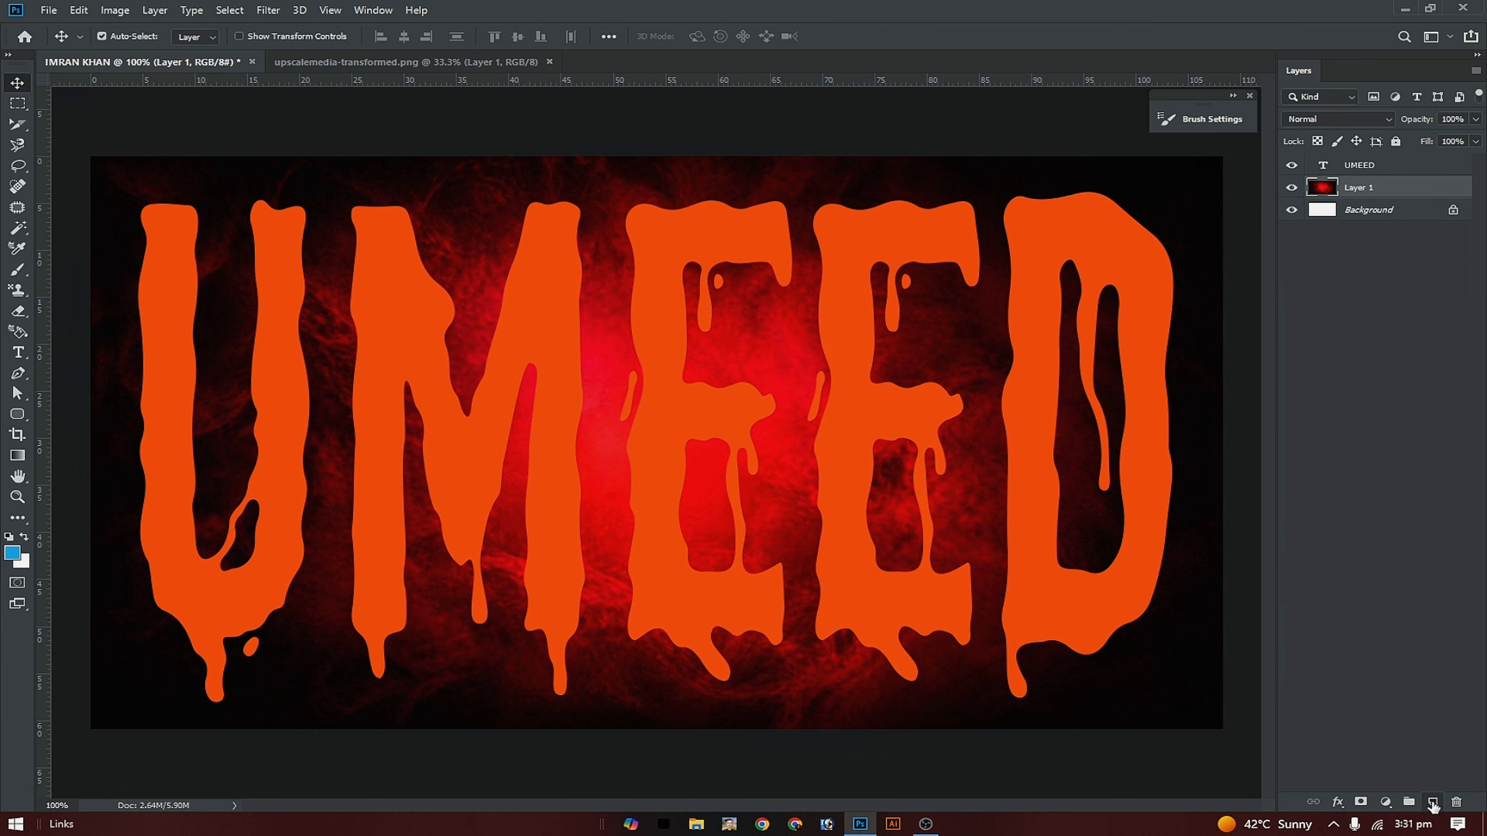
{"action": "left_click", "coordinate": [1434, 804]}
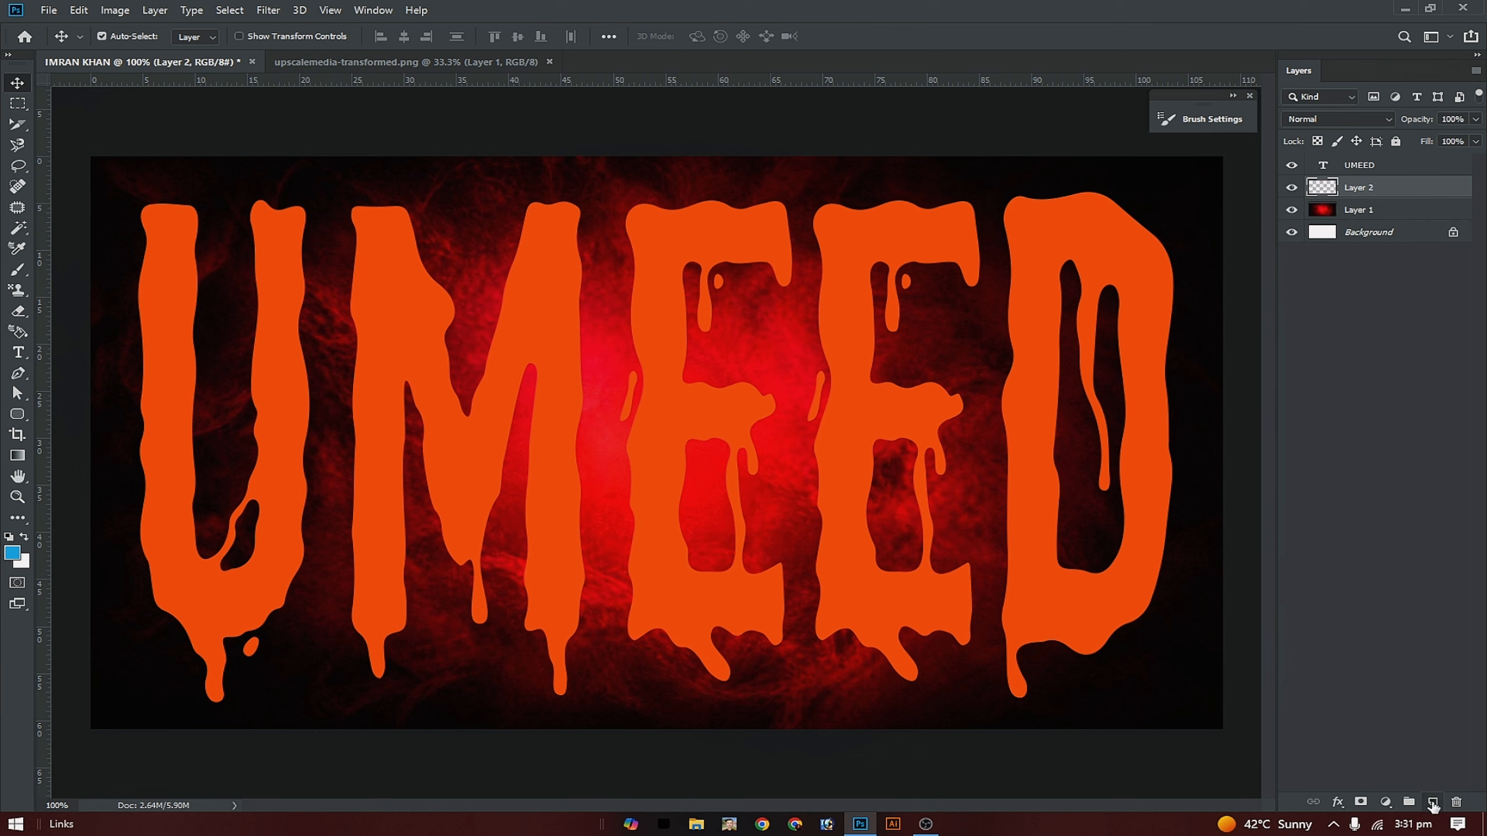
Set up the Brush tool with a soft round tip and a bright red foreground color.
{"action": "left_click", "coordinate": [24, 272]}
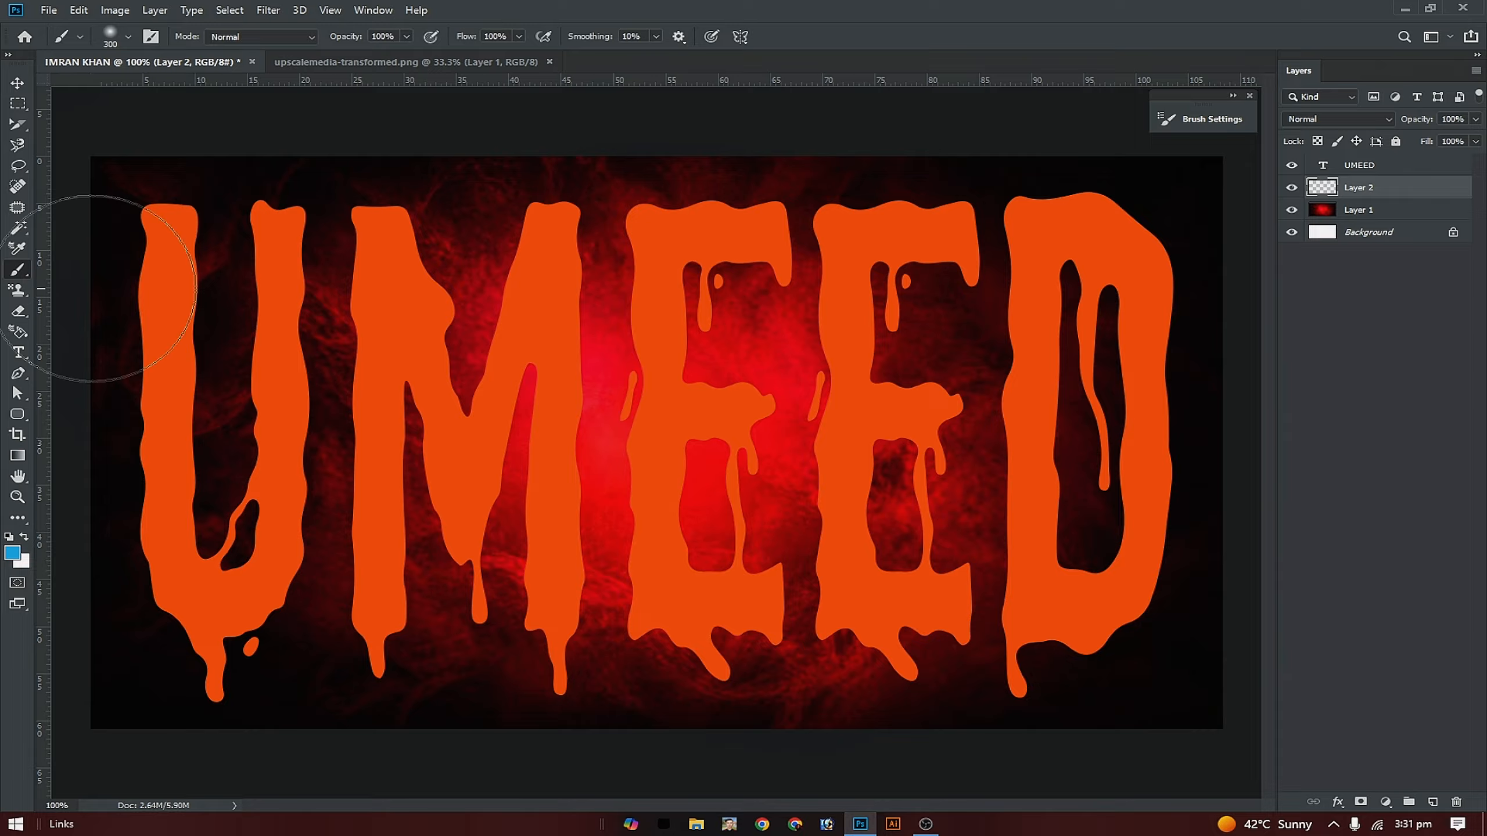
{"action": "left_click", "coordinate": [1192, 123]}
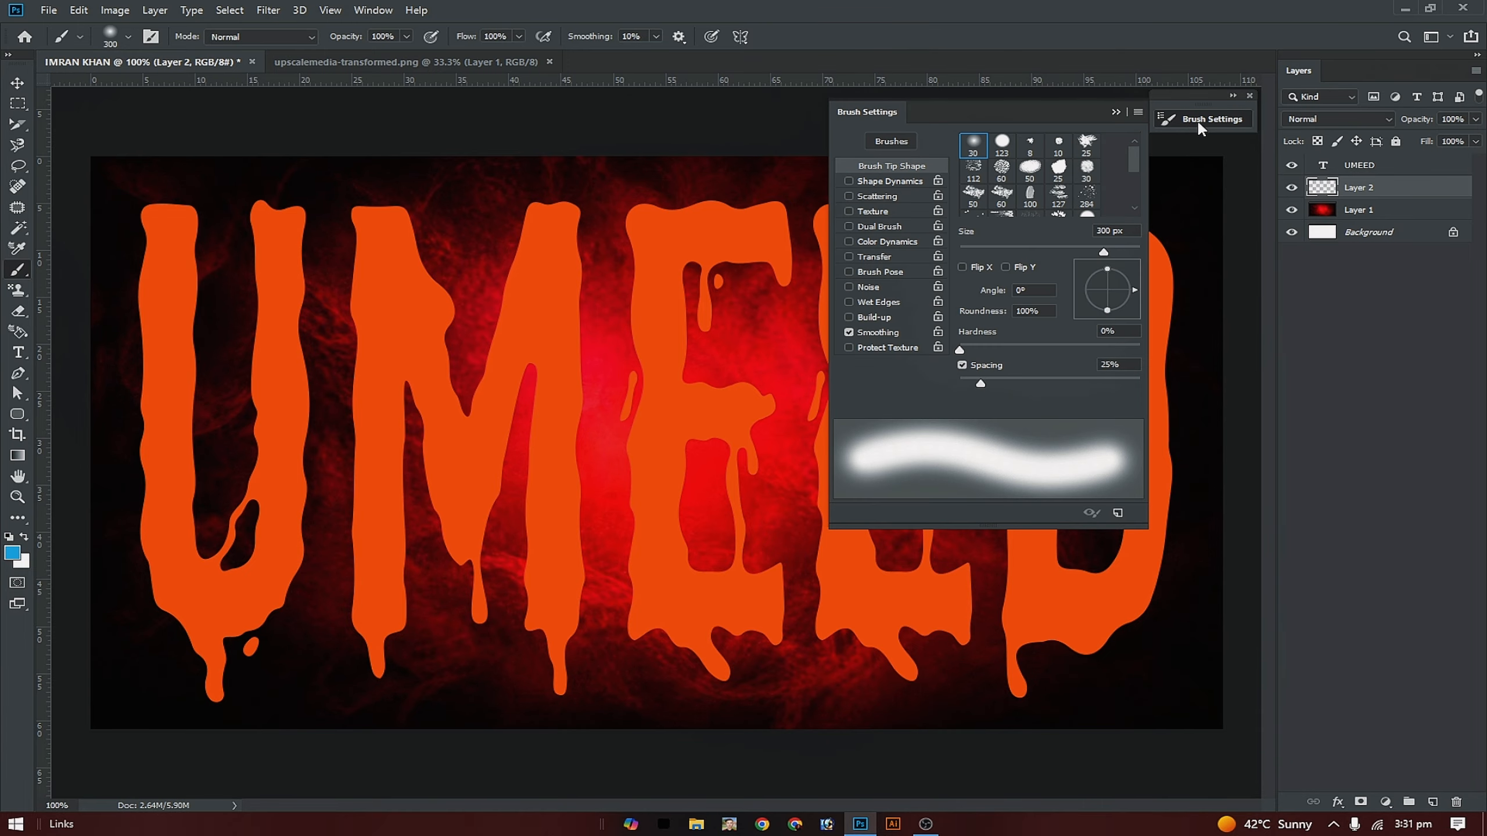
{"action": "left_click", "coordinate": [972, 154]}
{"action": "left_click", "coordinate": [1116, 112]}
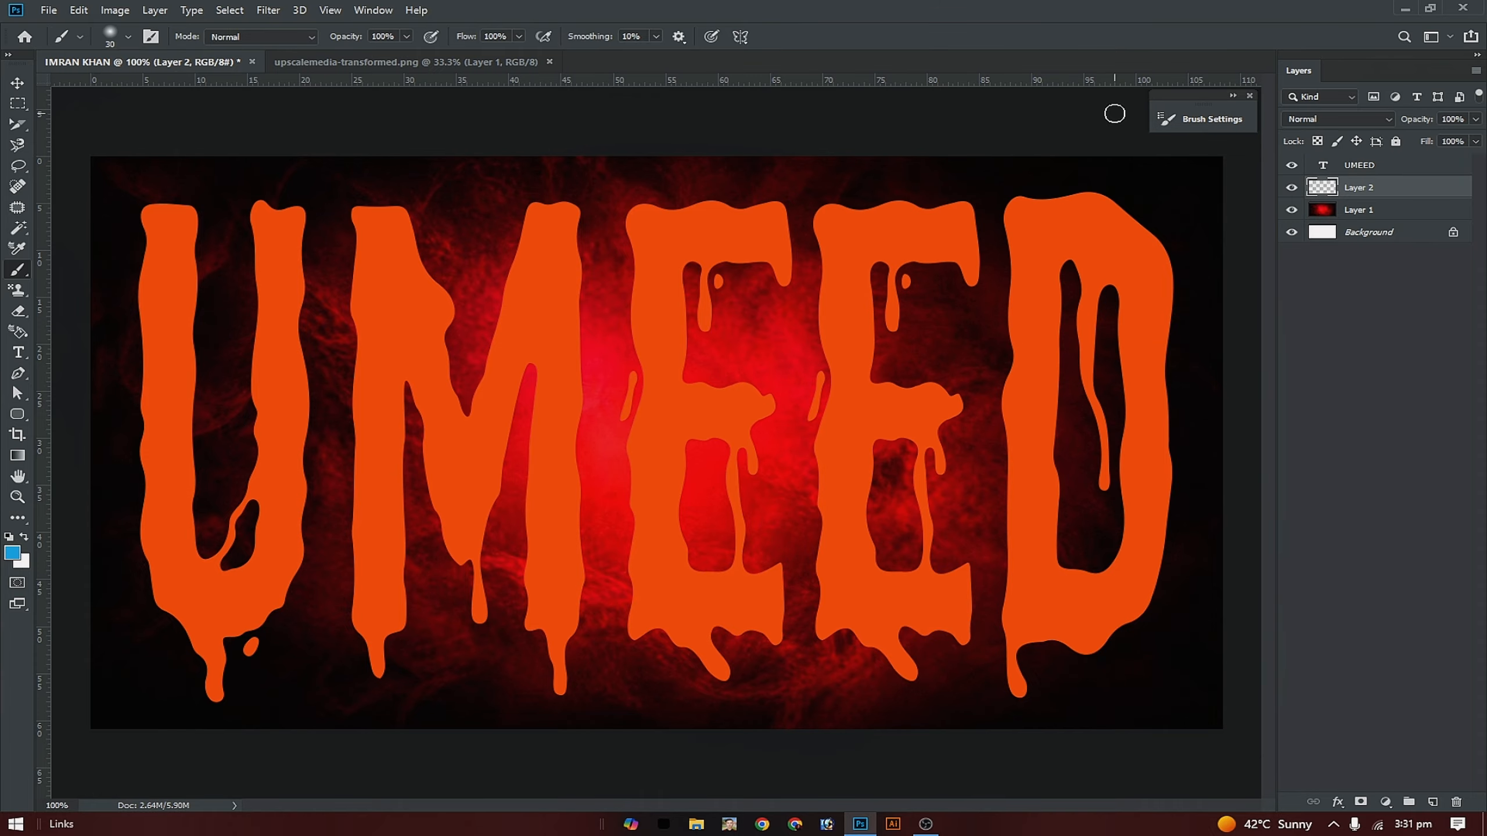
{"action": "left_click", "coordinate": [12, 553]}
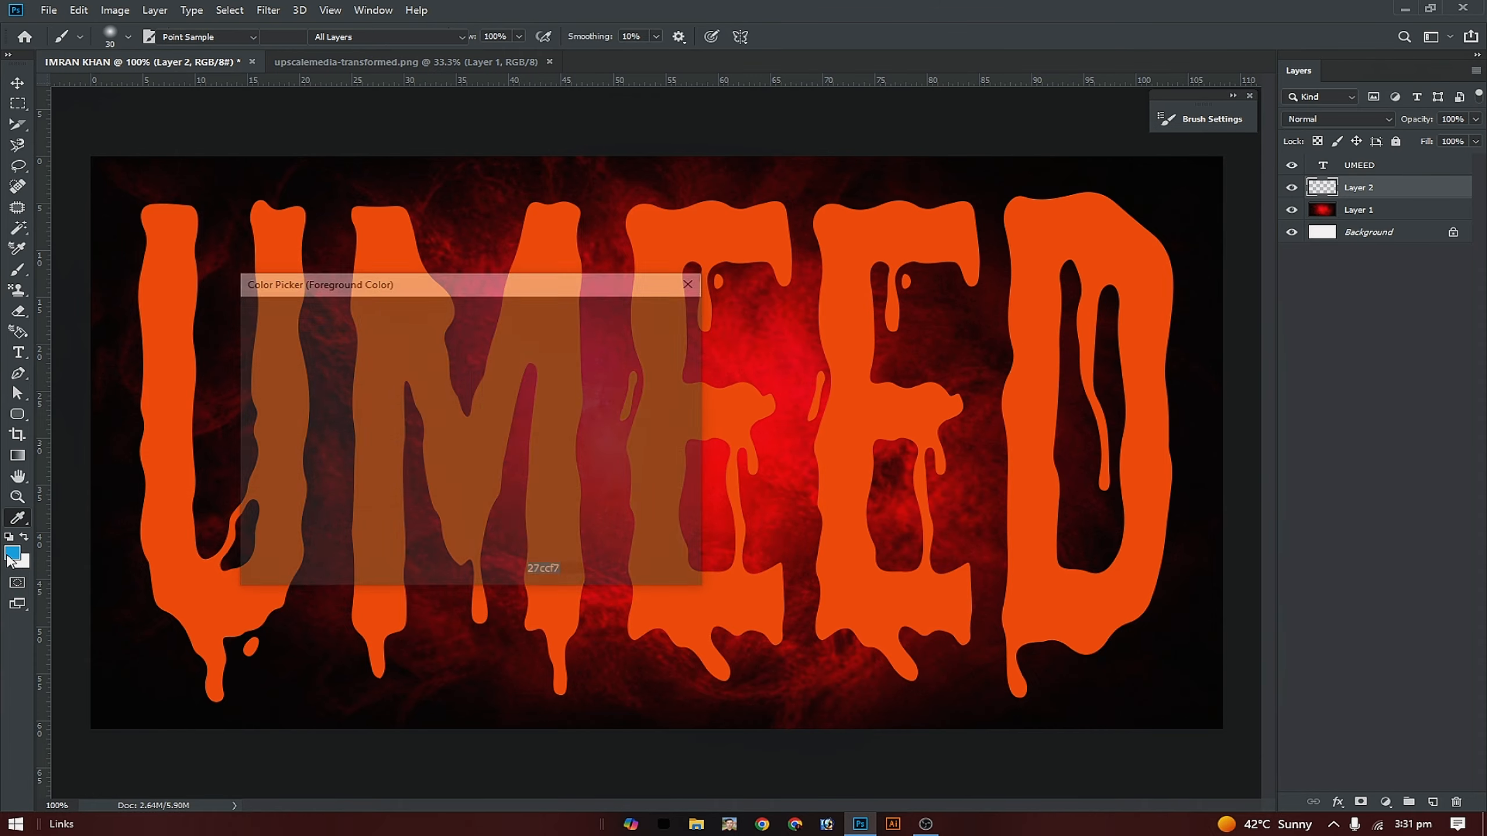
{"action": "left_click_drag", "start_coordinate": [484, 327], "coordinate": [487, 310]}
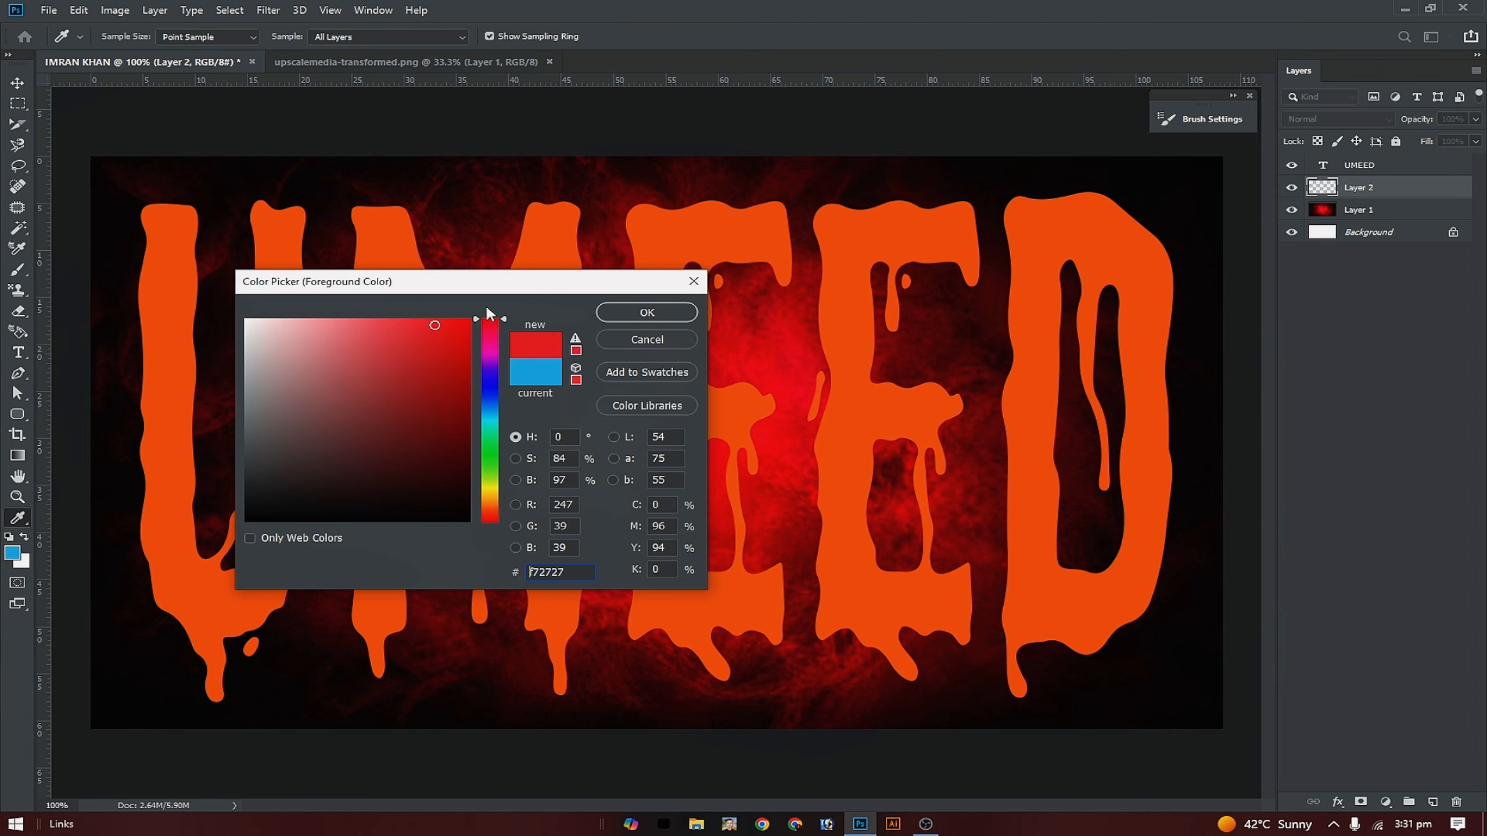
{"action": "left_click", "coordinate": [647, 312]}
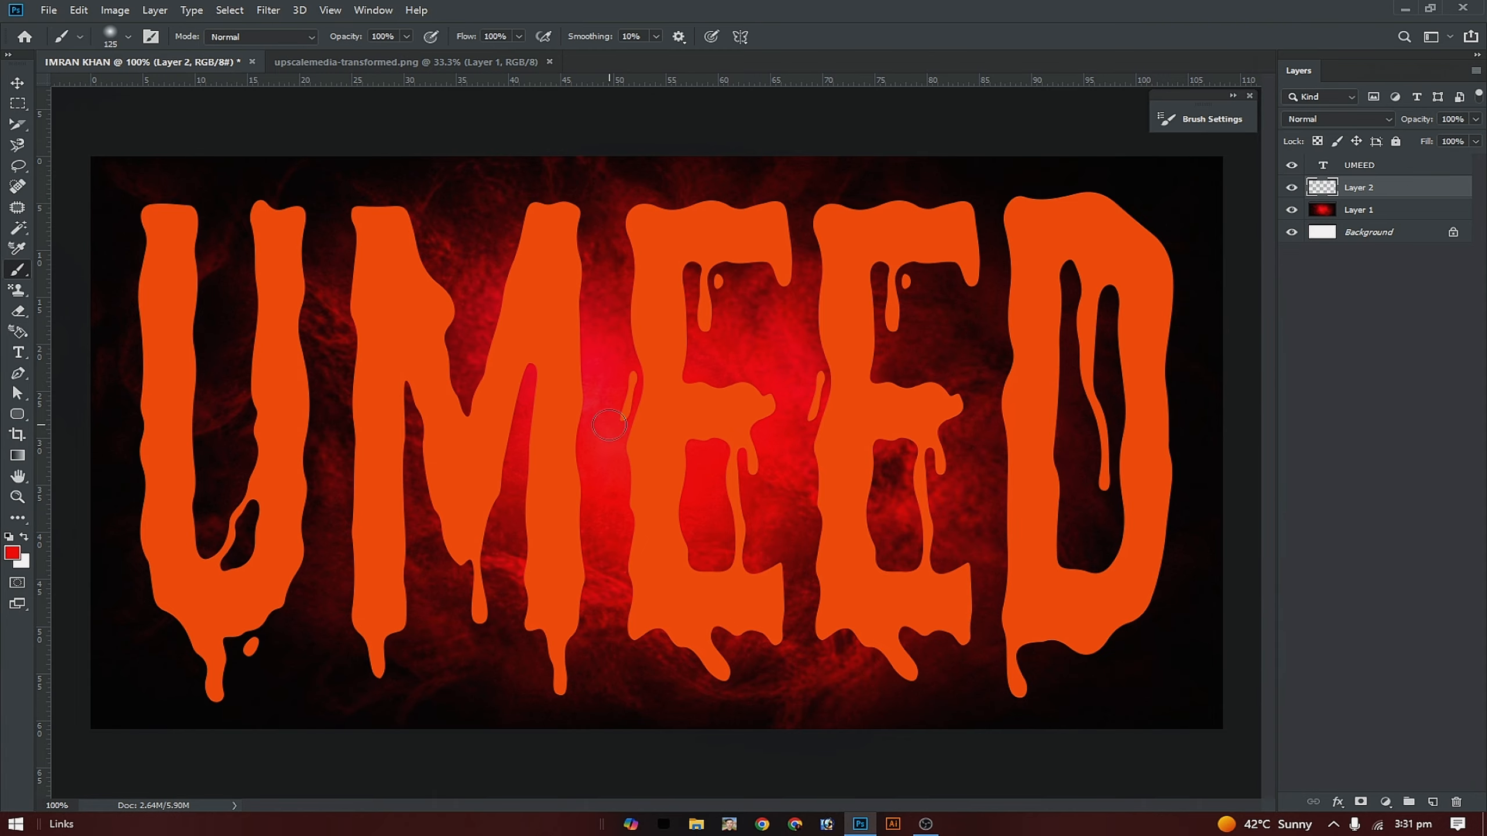
Paint one soft red dab at the center of the canvas on Layer 2 with the brush size at 1000 px.
{"action": "key", "text": "bracketright"}
{"action": "key", "text": "bracketleft"}
{"action": "key", "text": "bracketleft"}
{"action": "key", "text": "bracketleft"}
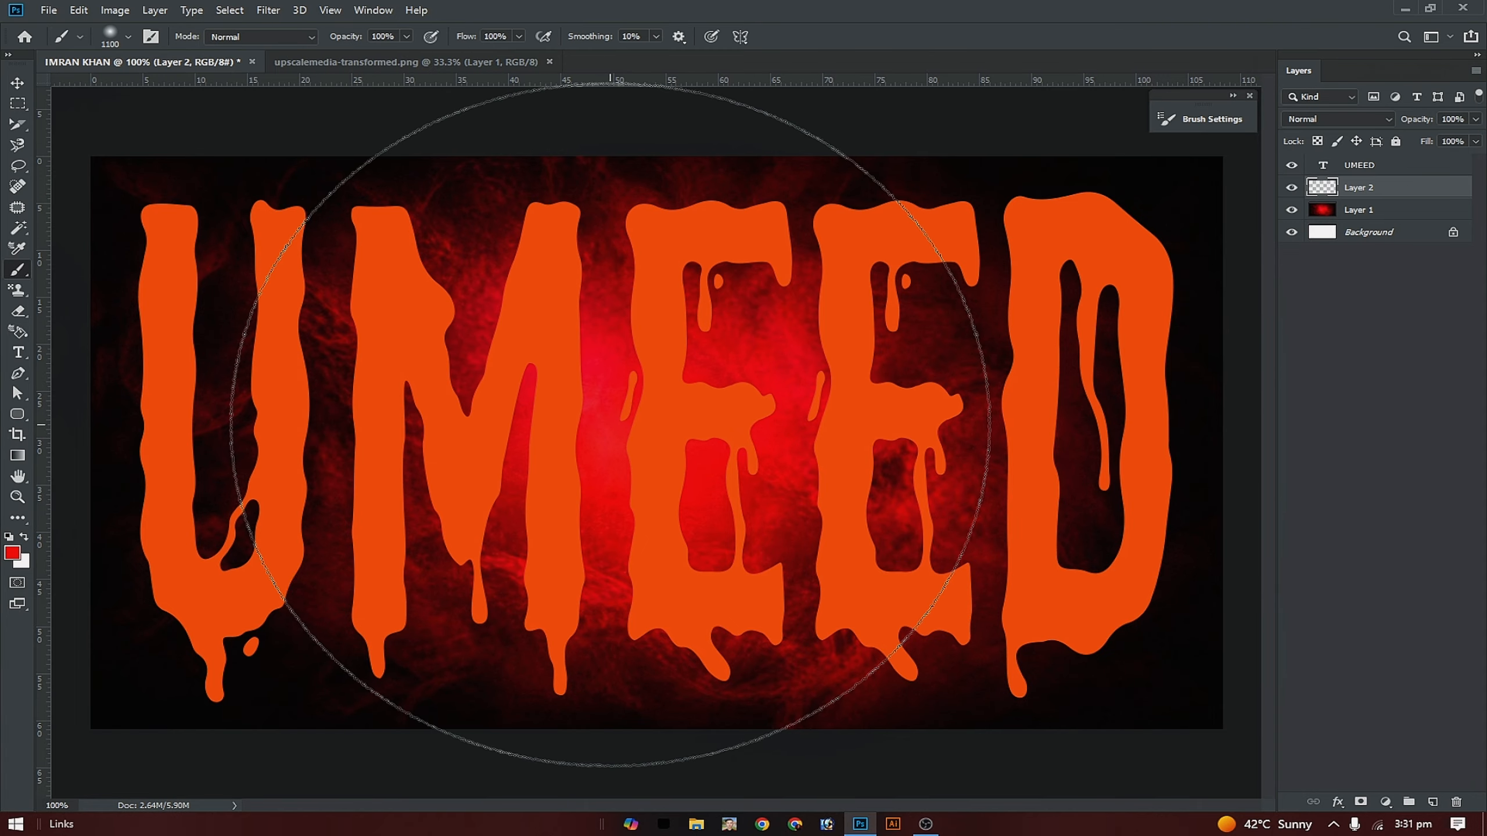
{"action": "left_click", "coordinate": [628, 430]}
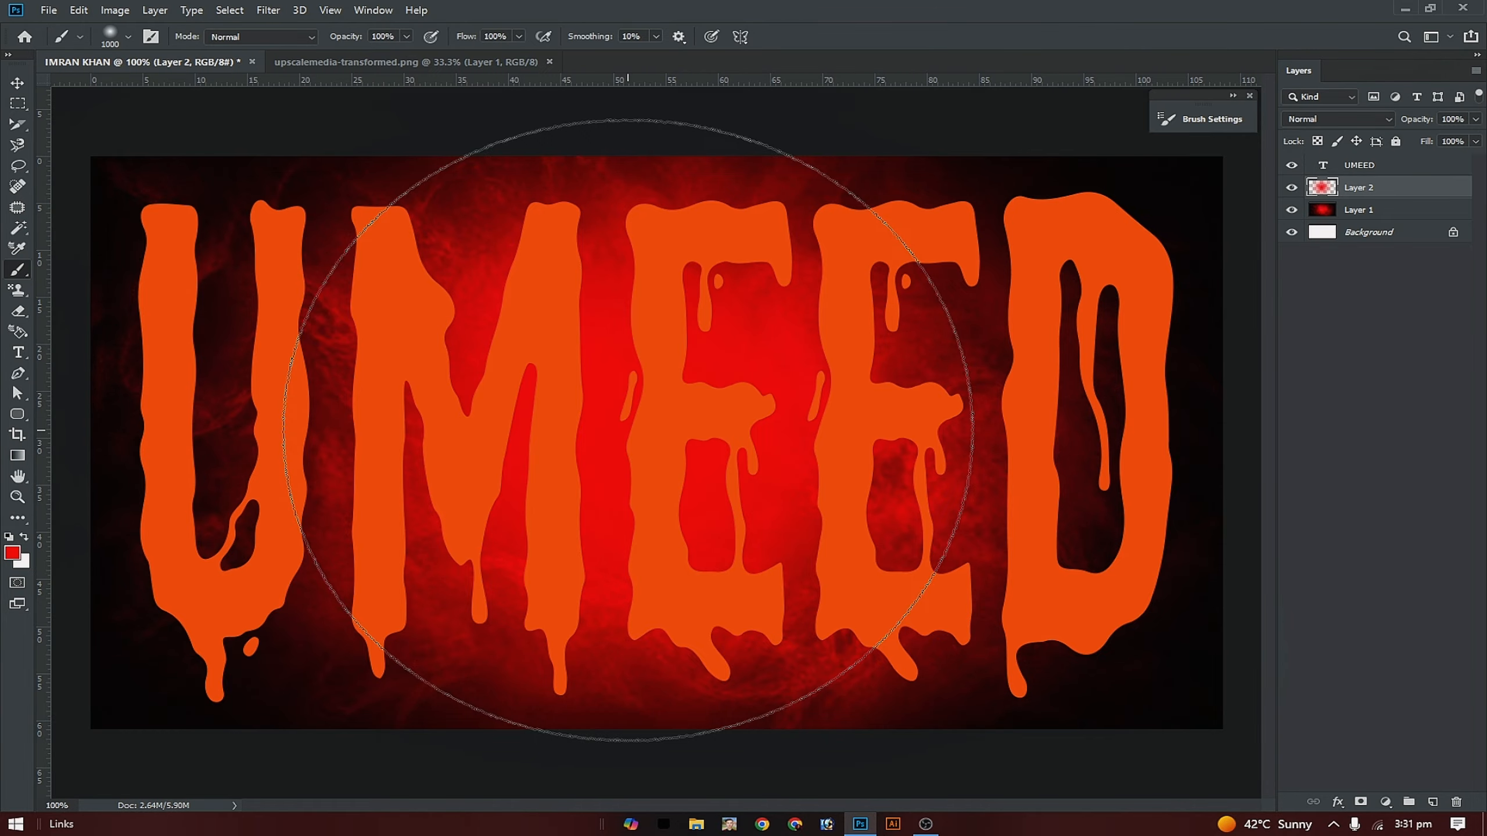
Reduce the opacity of the red glow on Layer 2 to 50%.
{"action": "left_click", "coordinate": [17, 83]}
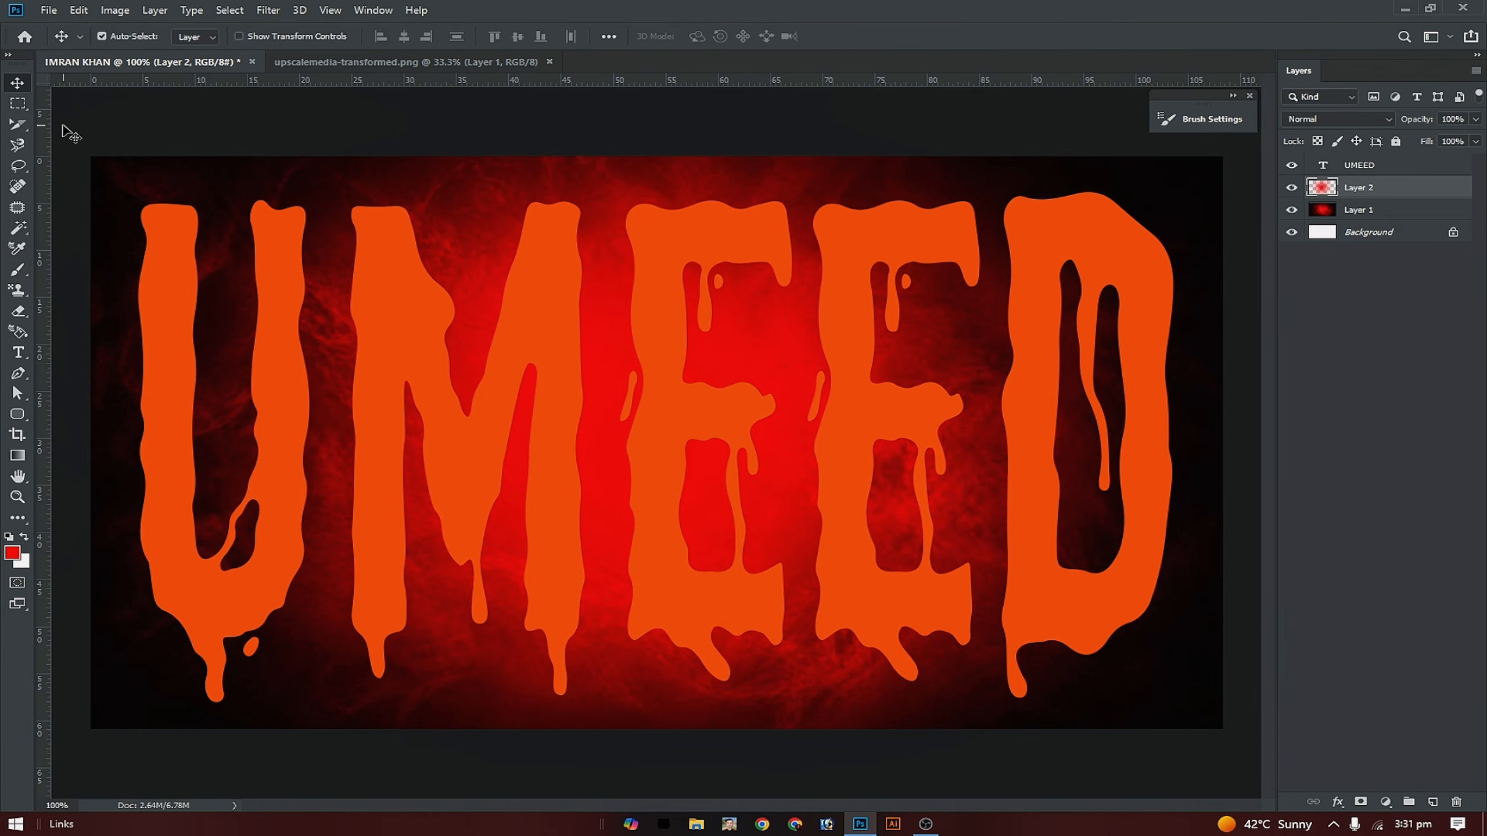
{"action": "left_click", "coordinate": [1476, 119]}
{"action": "left_click_drag", "start_coordinate": [1444, 138], "coordinate": [1433, 139]}
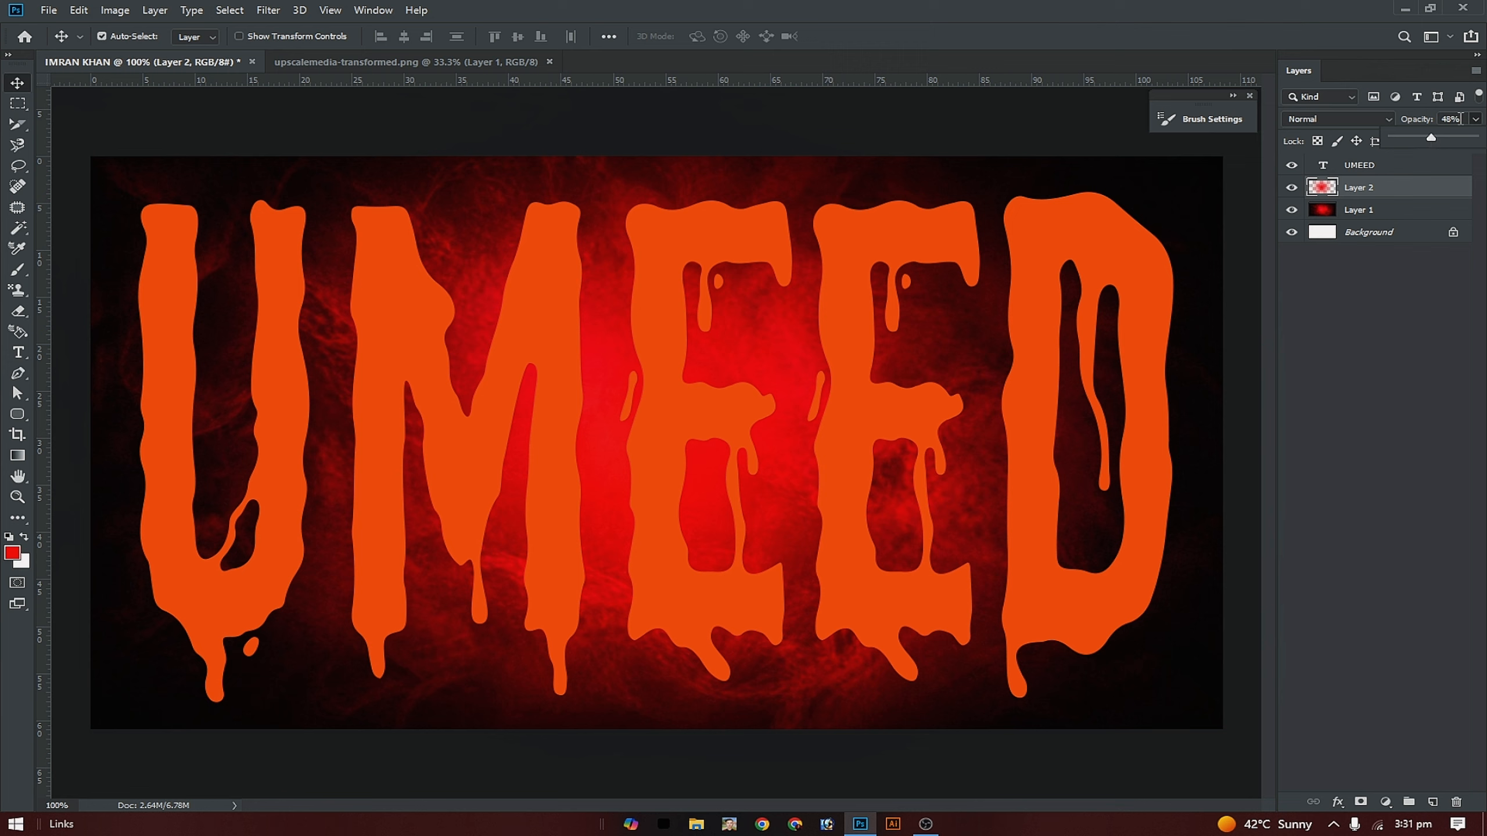
{"action": "left_click", "coordinate": [1461, 119]}
{"action": "type", "text": "50"}
{"action": "left_click", "coordinate": [1380, 433]}
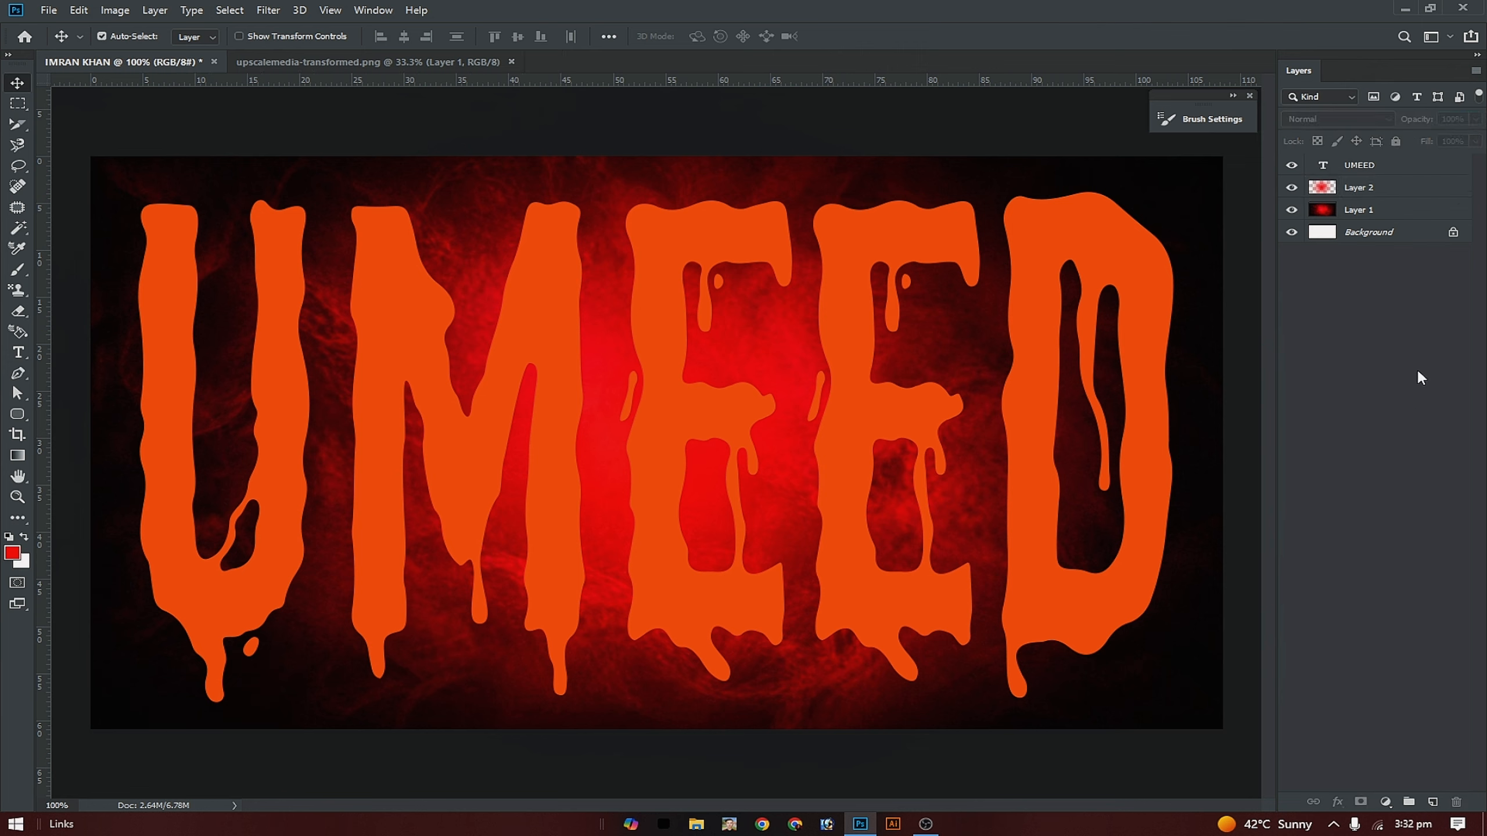
Add an Outer Glow to the UMEED text and give it a bright red color.
{"action": "left_click", "coordinate": [1378, 177]}
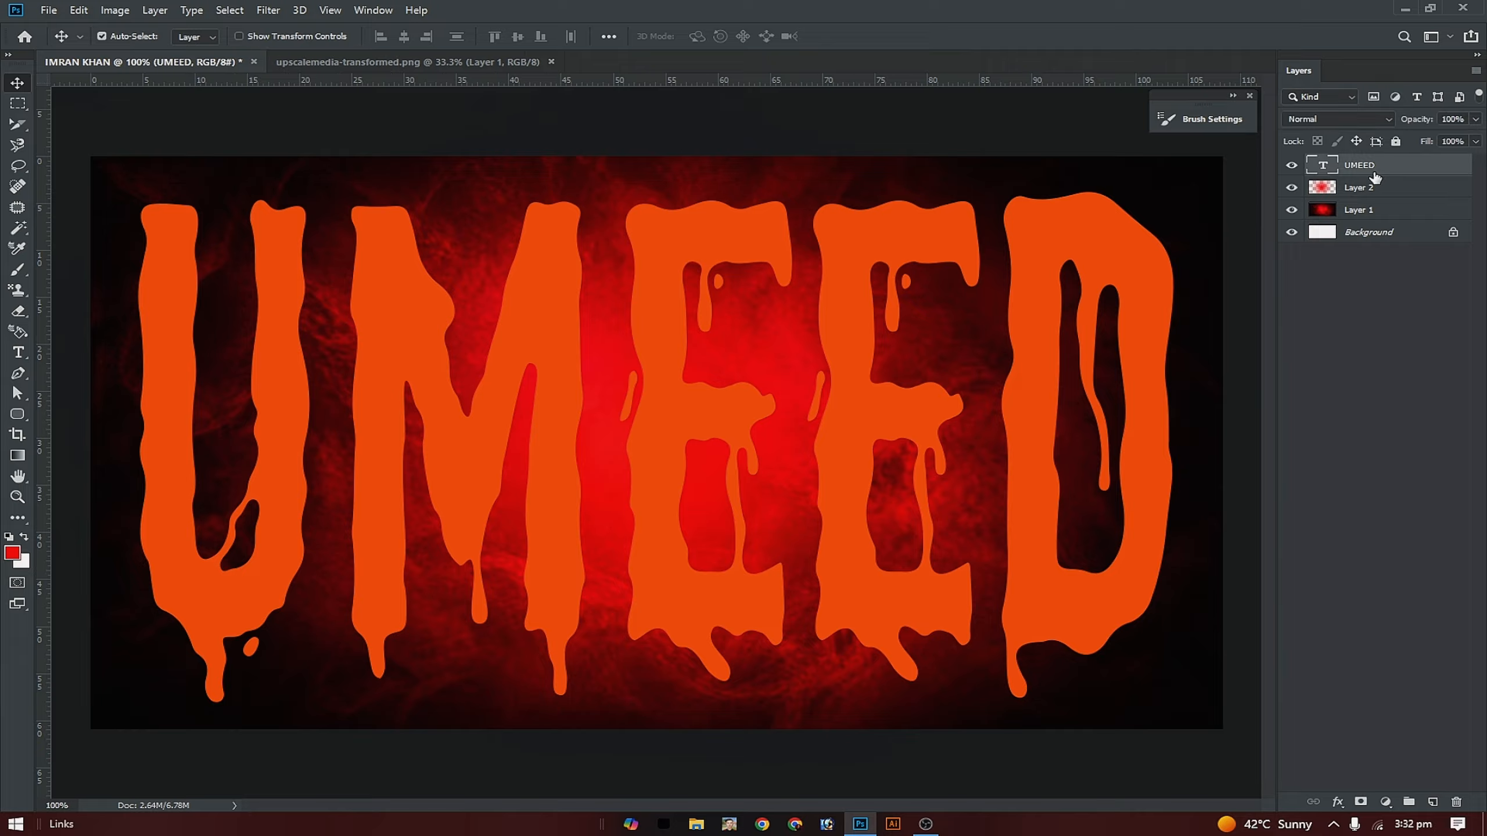
{"action": "left_click", "coordinate": [1338, 802]}
{"action": "left_click", "coordinate": [1364, 783]}
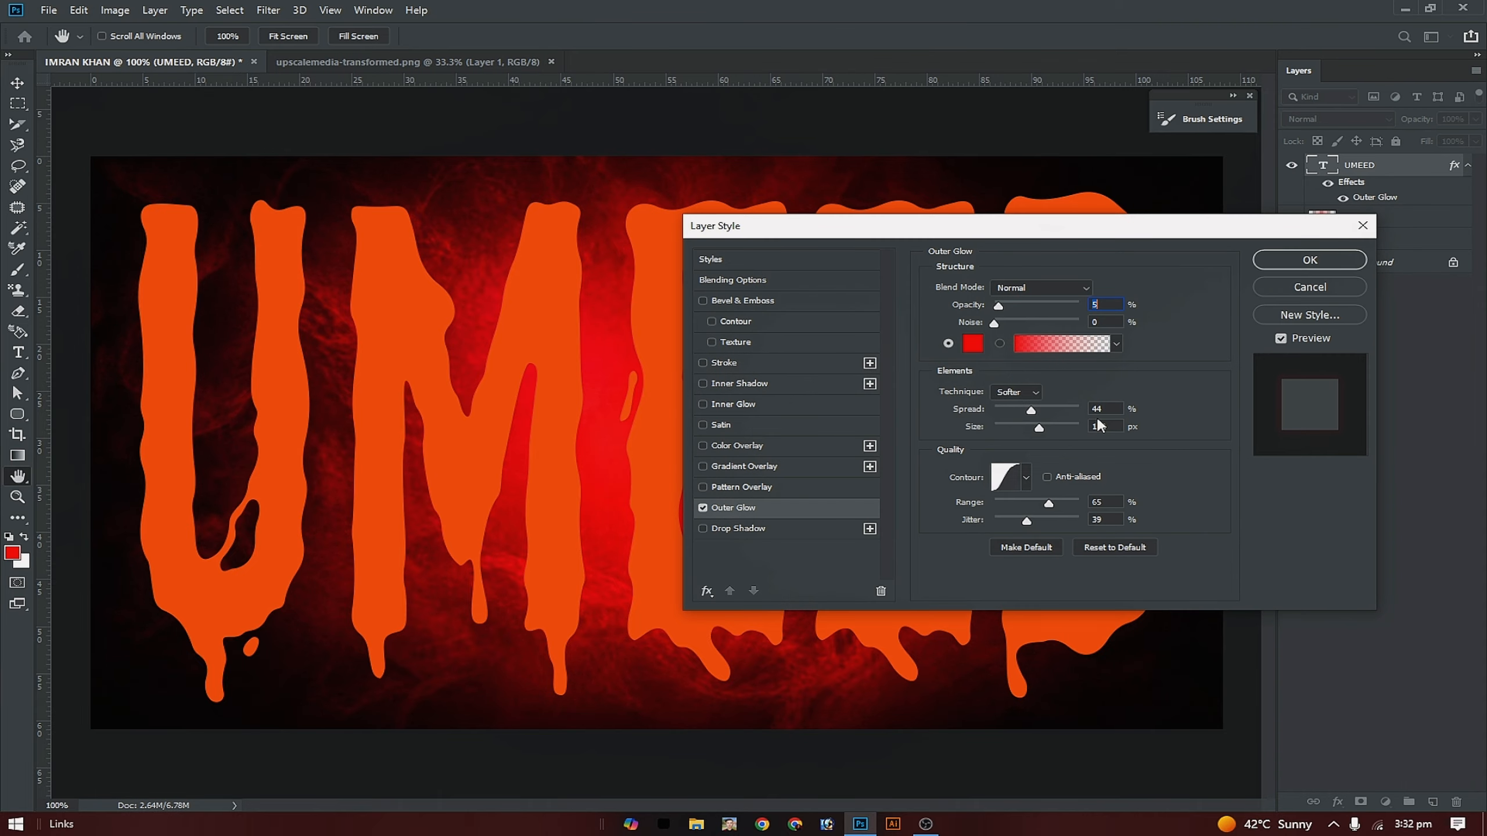
{"action": "left_click_drag", "start_coordinate": [1016, 240], "coordinate": [1087, 187]}
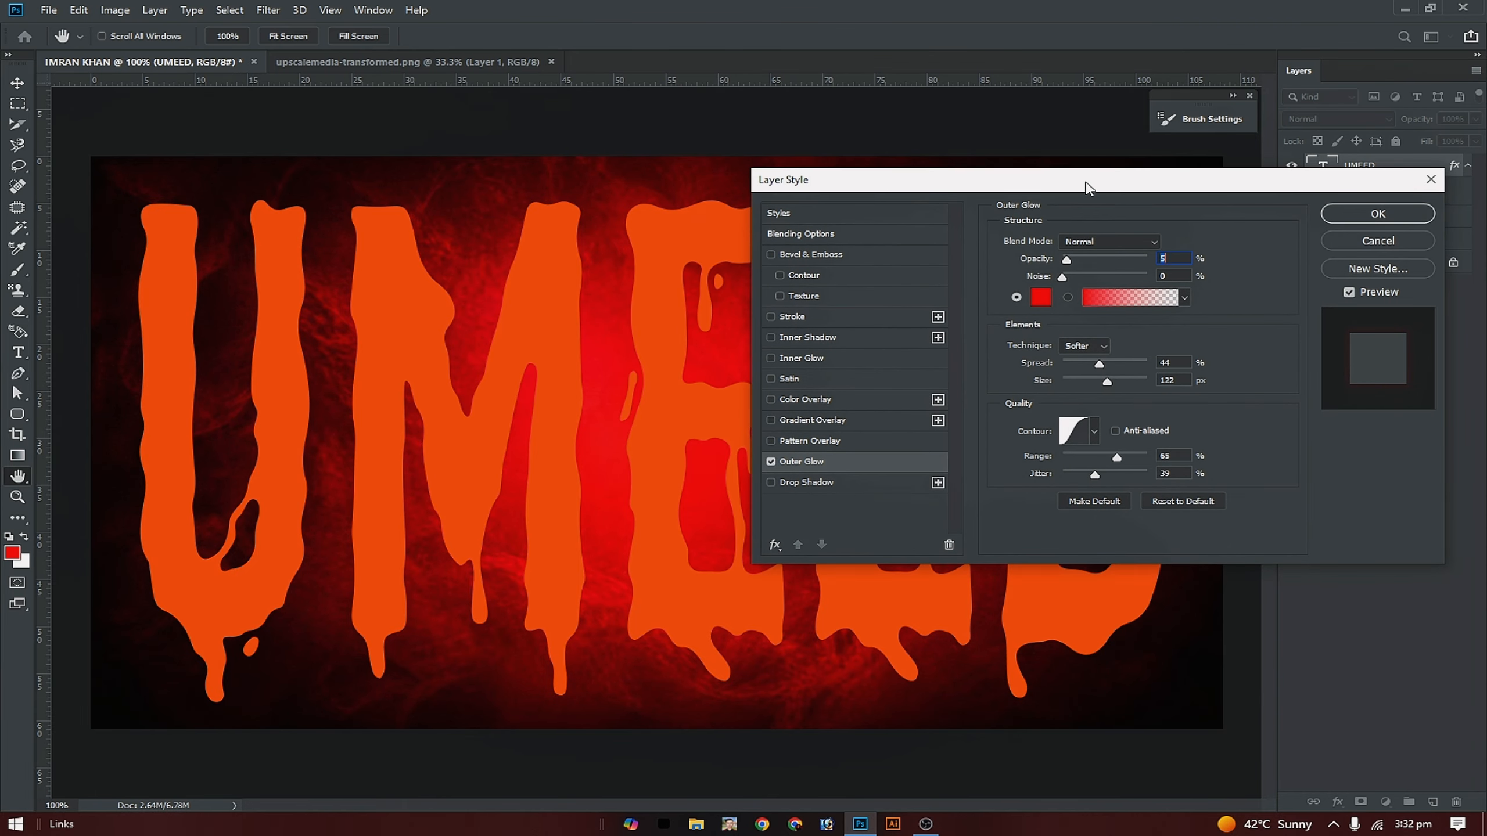
{"action": "left_click", "coordinate": [1040, 299]}
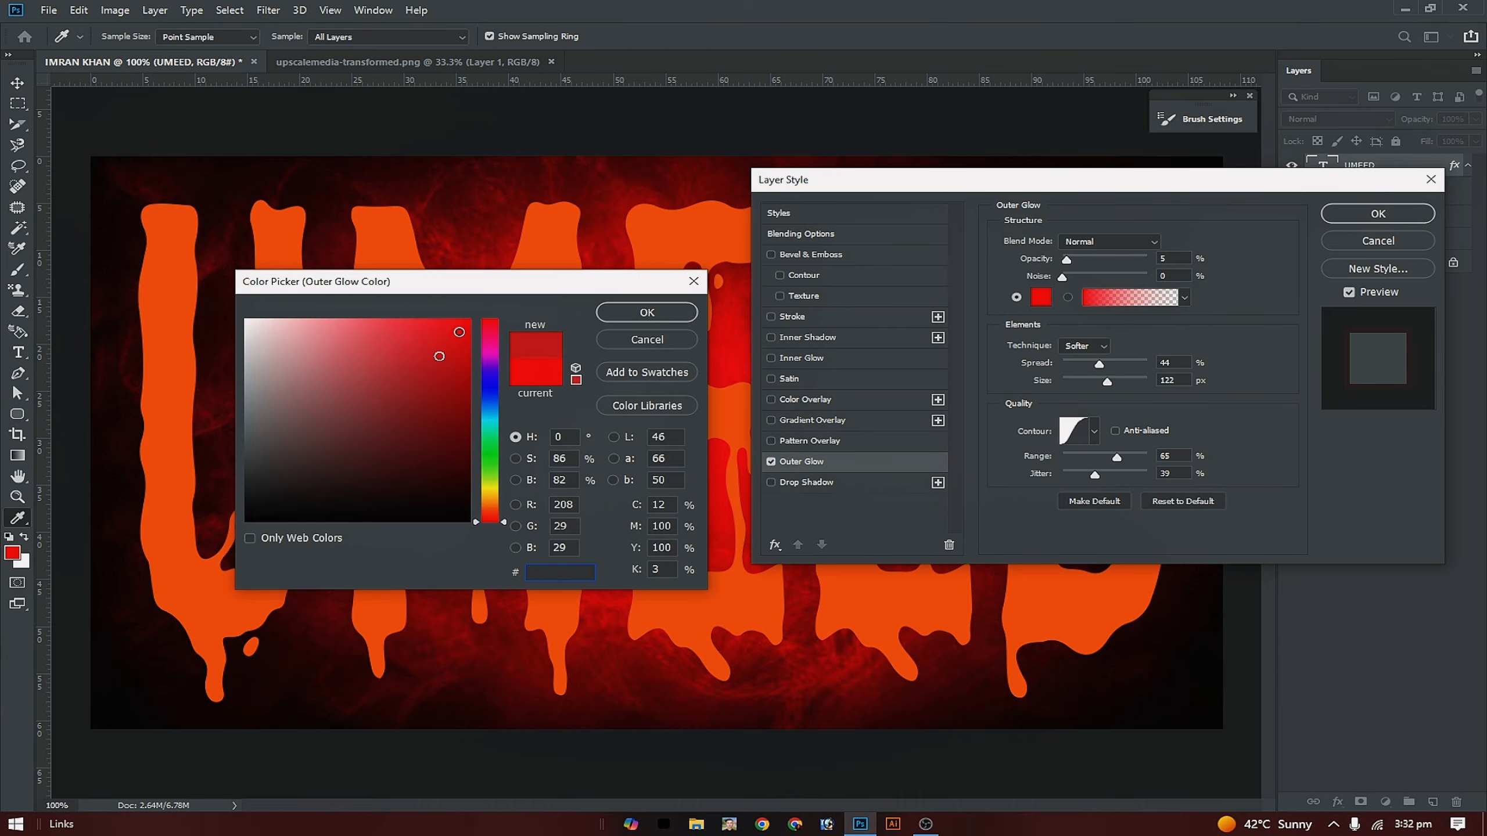
{"action": "left_click", "coordinate": [616, 315]}
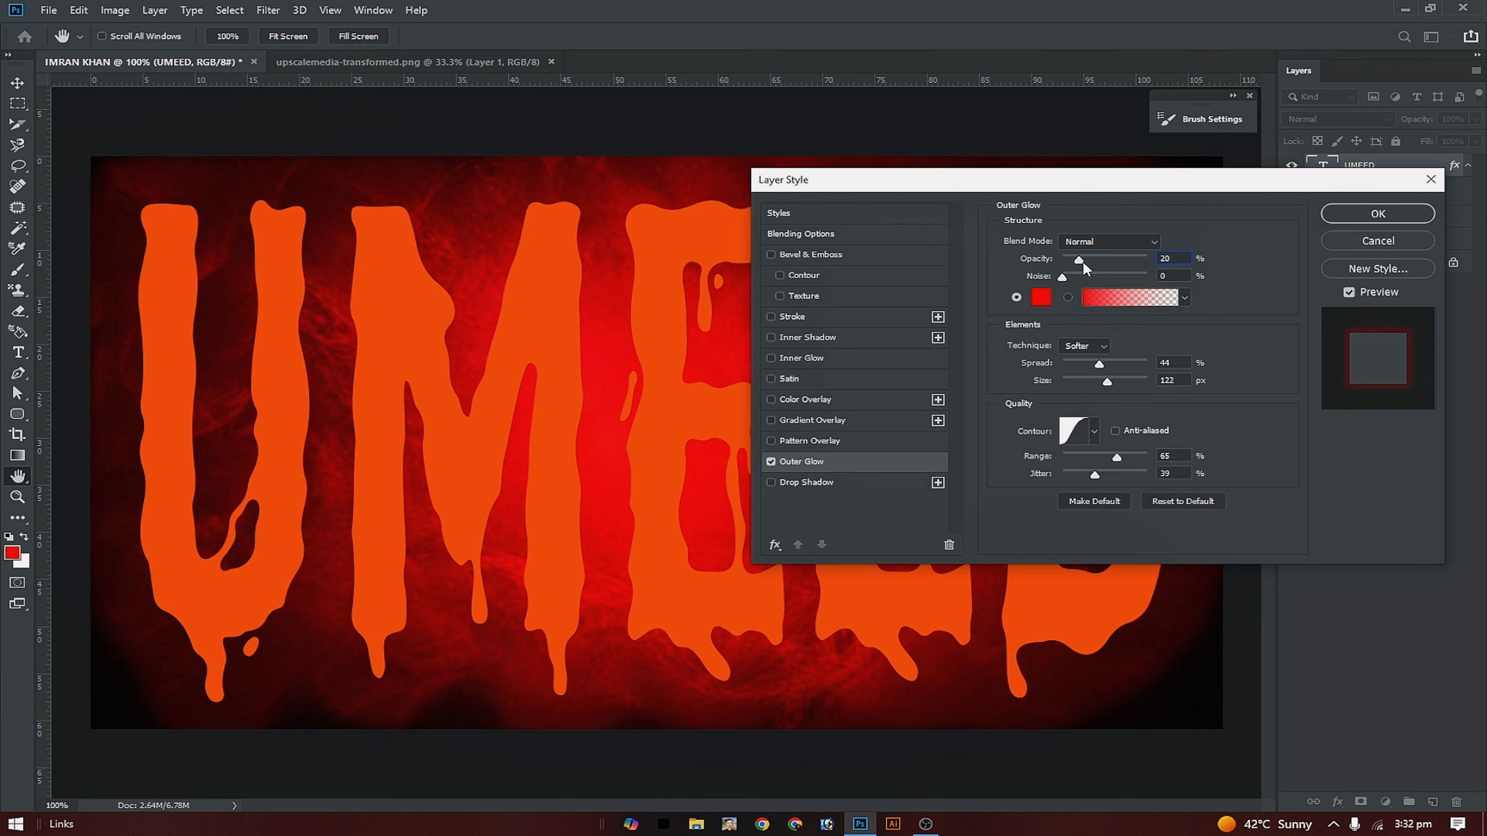
Set the outer glow's opacity to 5% and size to 204 px, apply it and collapse the effects list.
{"action": "left_click_drag", "start_coordinate": [1079, 262], "coordinate": [1064, 264]}
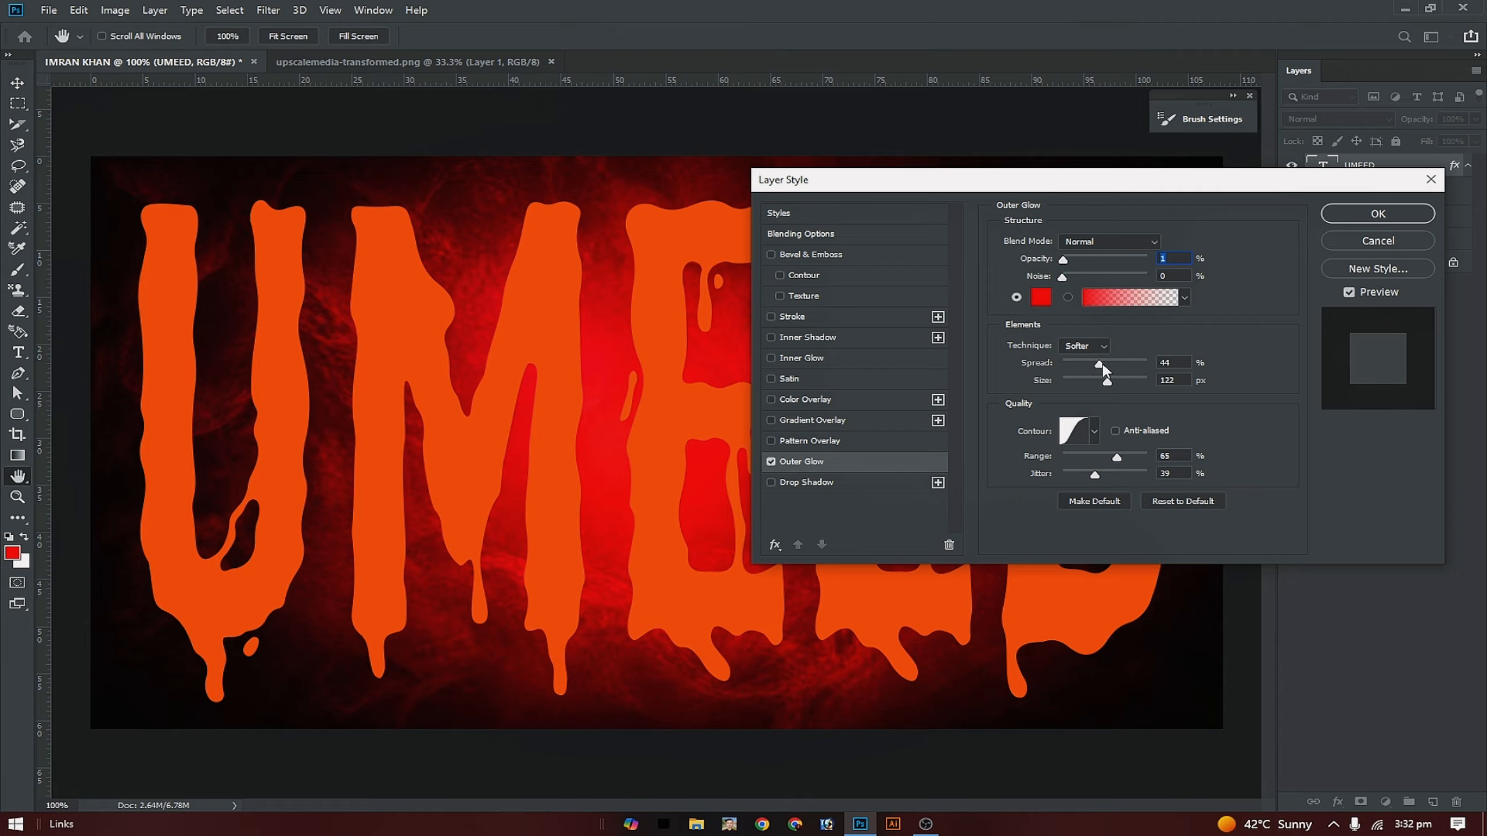
{"action": "left_click", "coordinate": [1135, 381]}
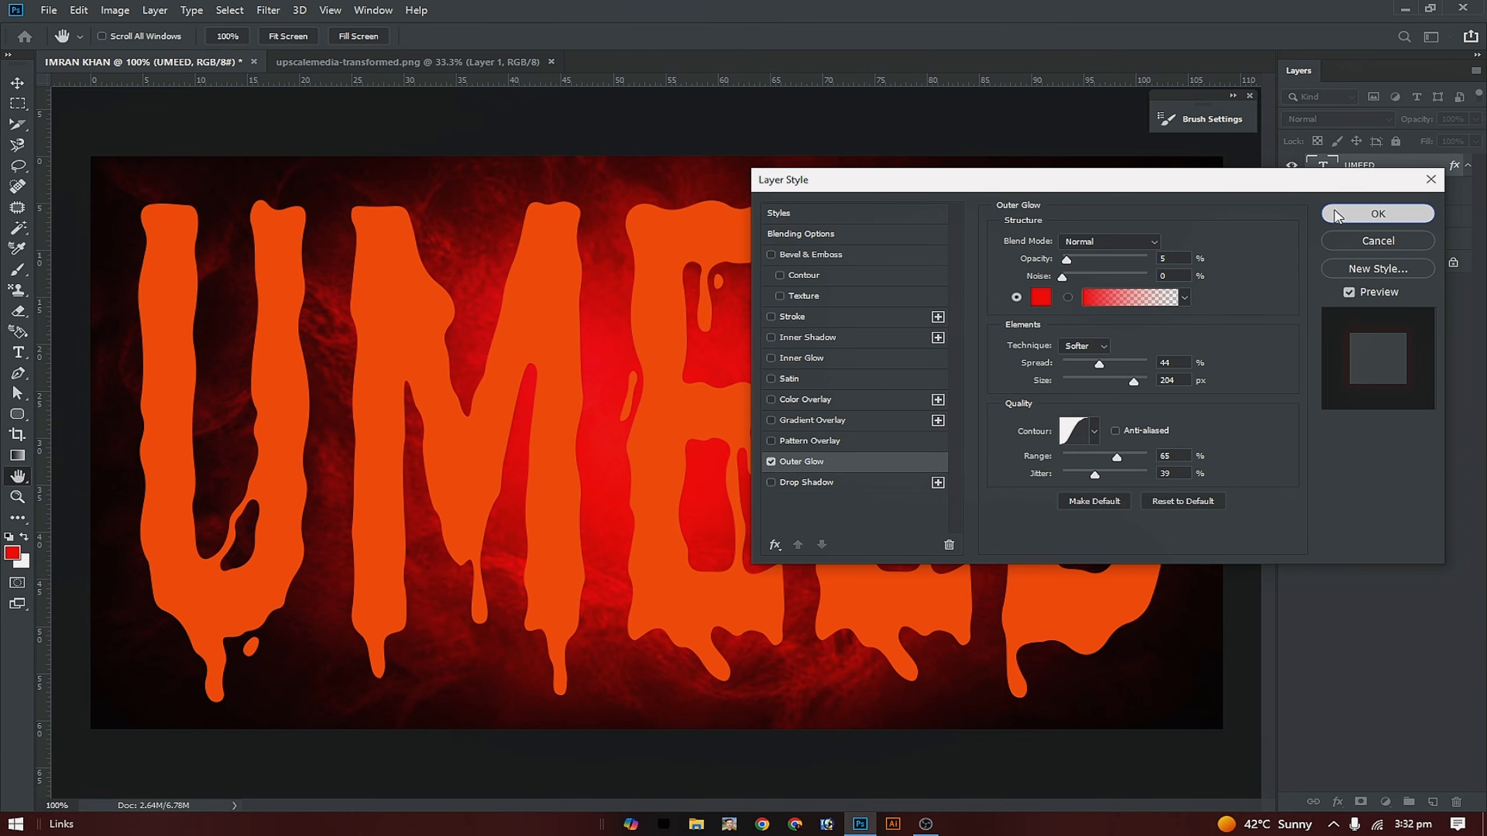
{"action": "left_click", "coordinate": [1378, 213]}
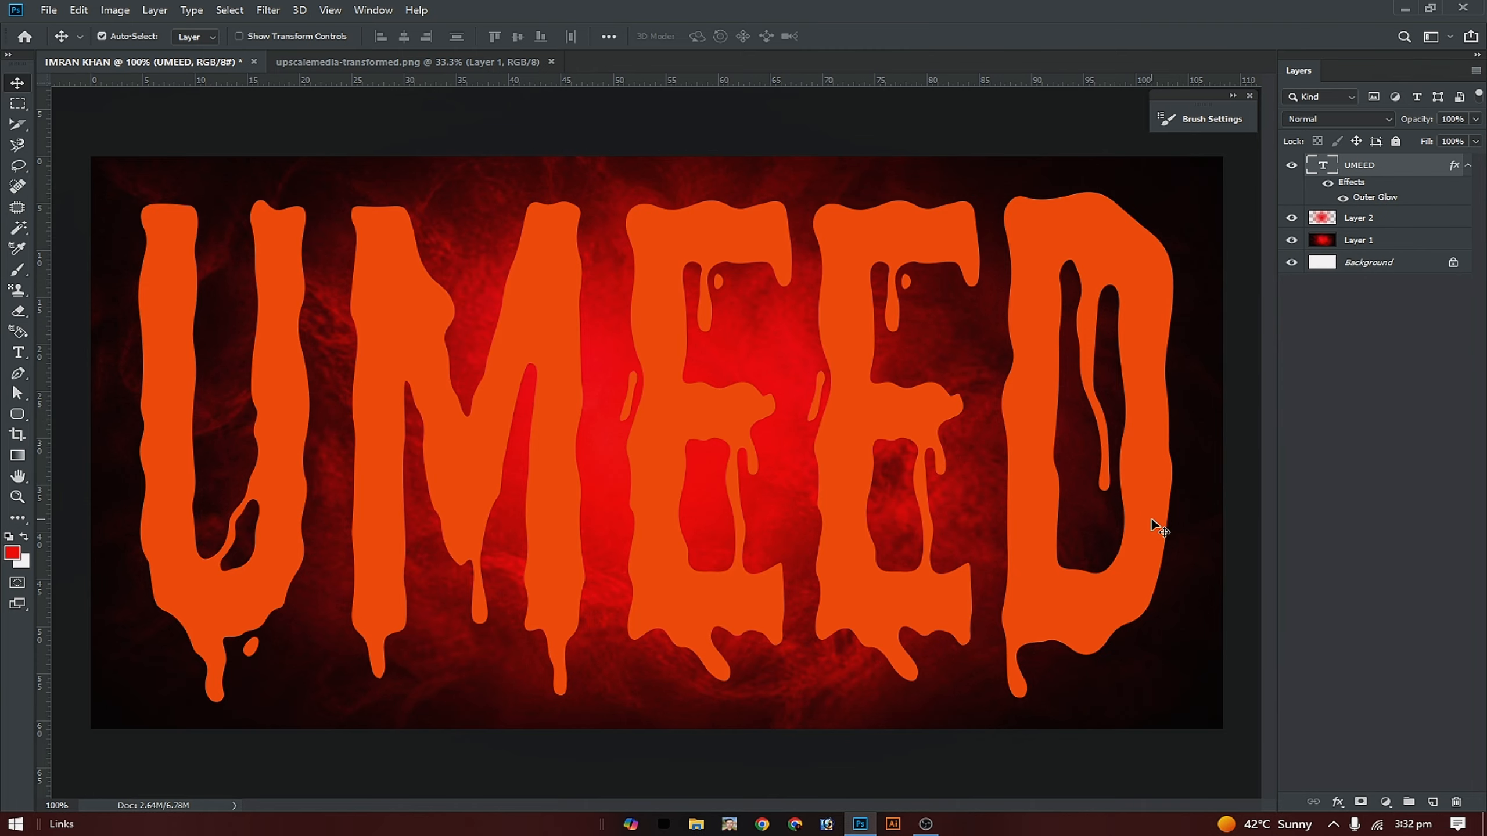
{"action": "left_click", "coordinate": [1469, 166]}
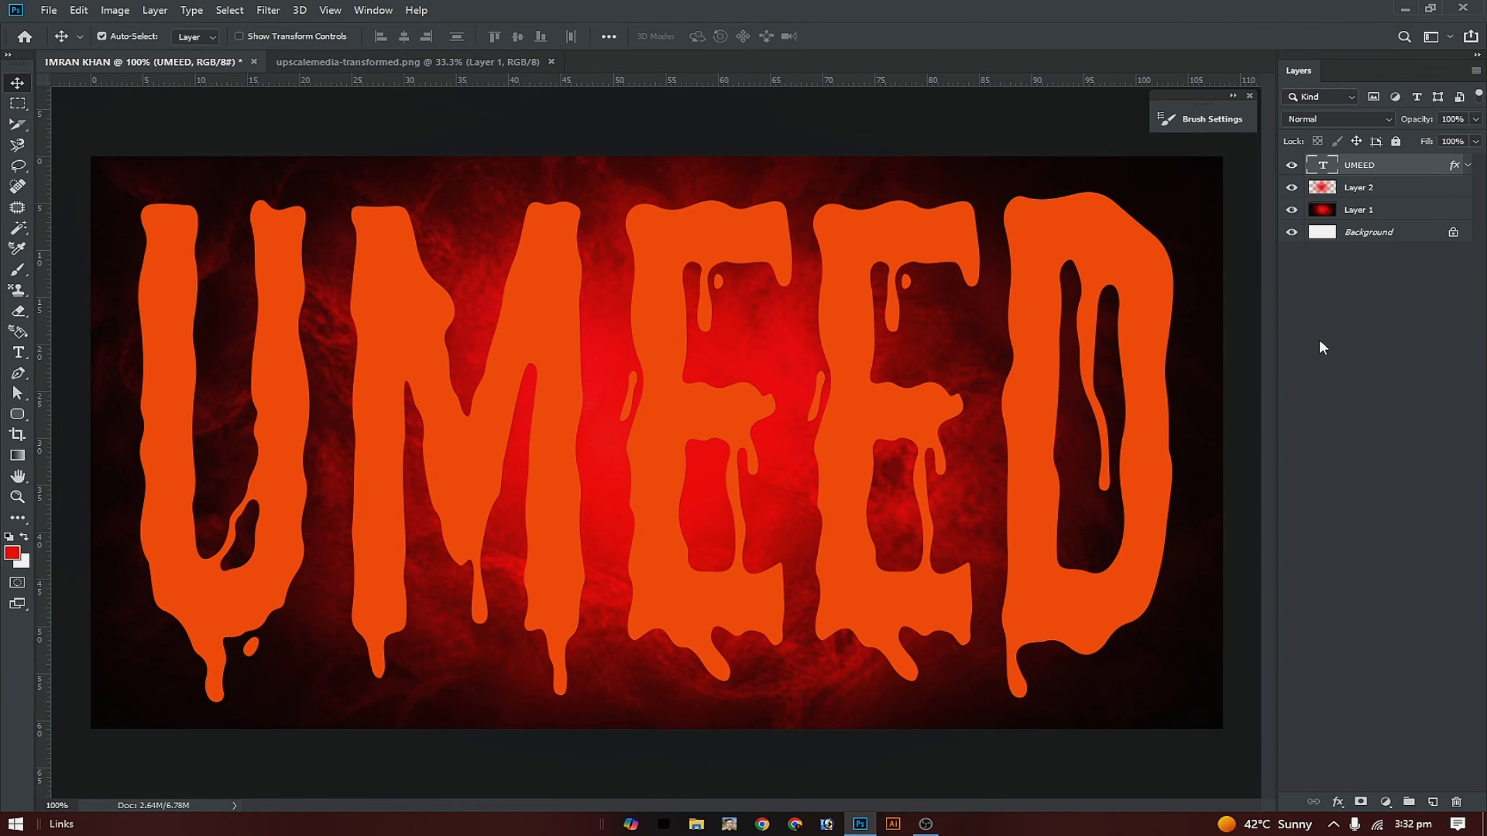
Add an Inner Glow to the UMEED text, choose a bright red color for it and adjust its strength.
{"action": "left_click", "coordinate": [1340, 801]}
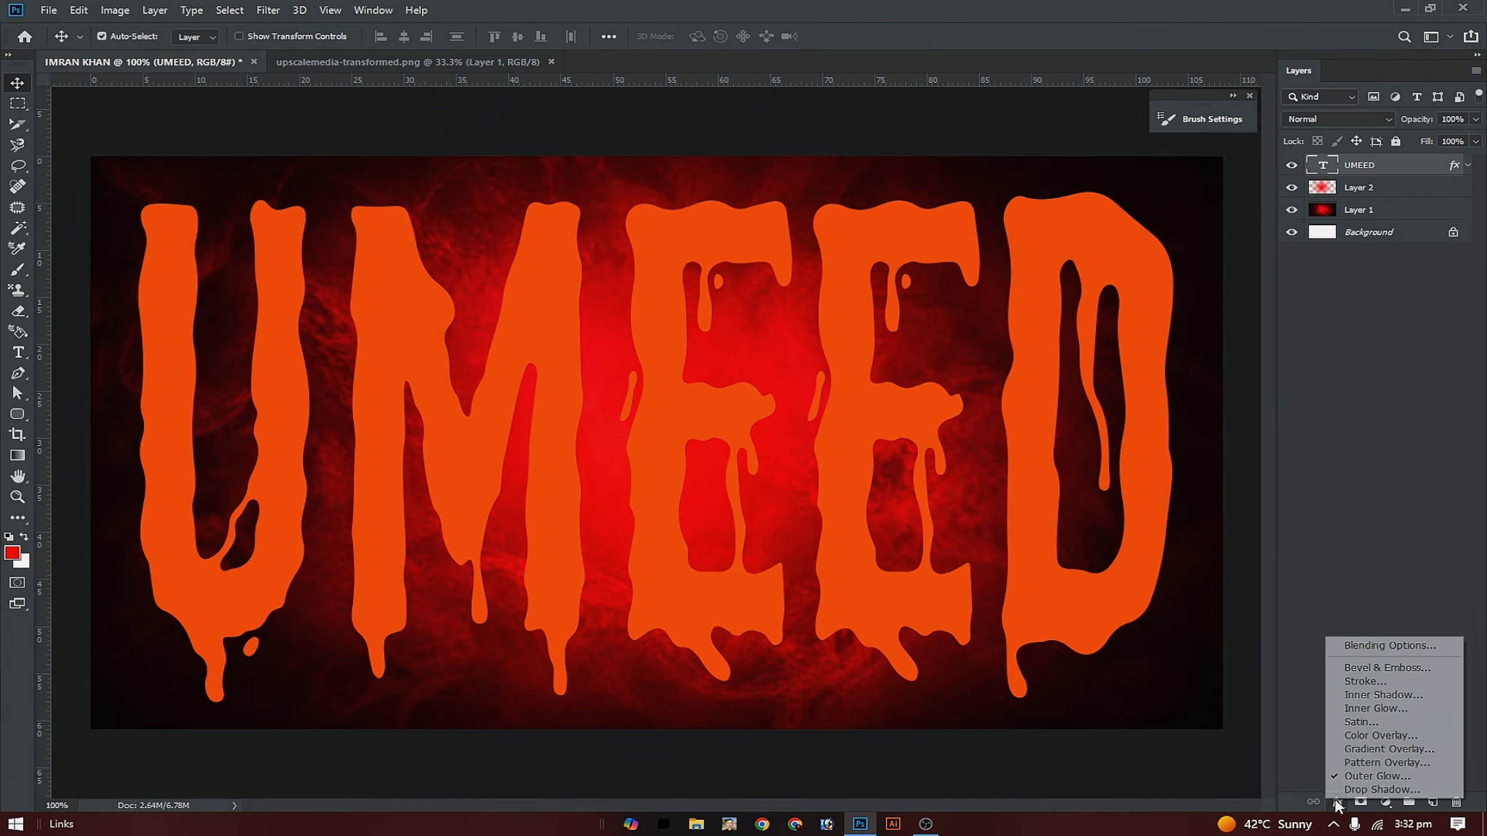
{"action": "left_click", "coordinate": [1373, 710]}
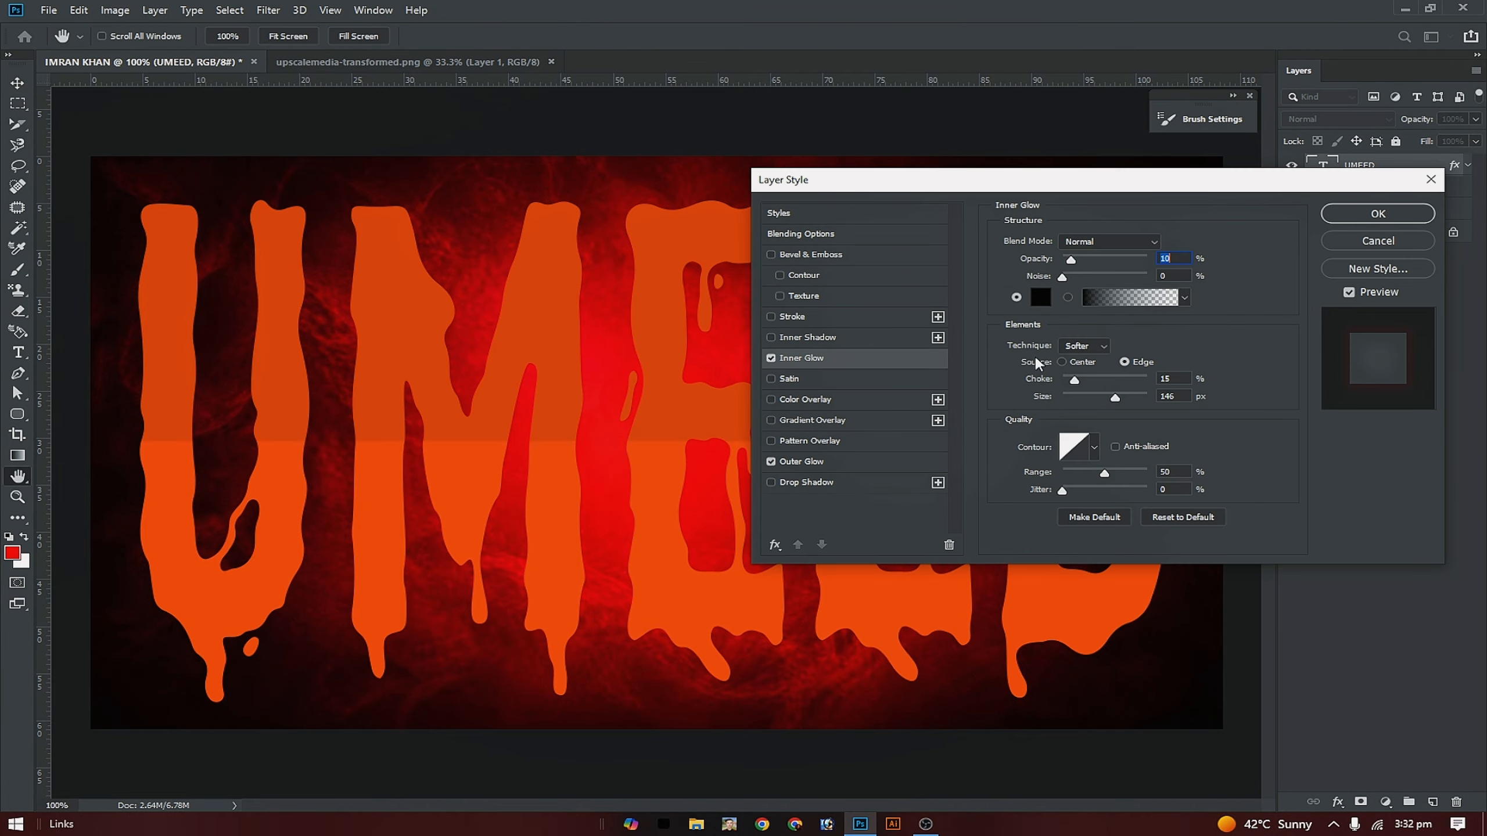
{"action": "left_click", "coordinate": [1040, 299]}
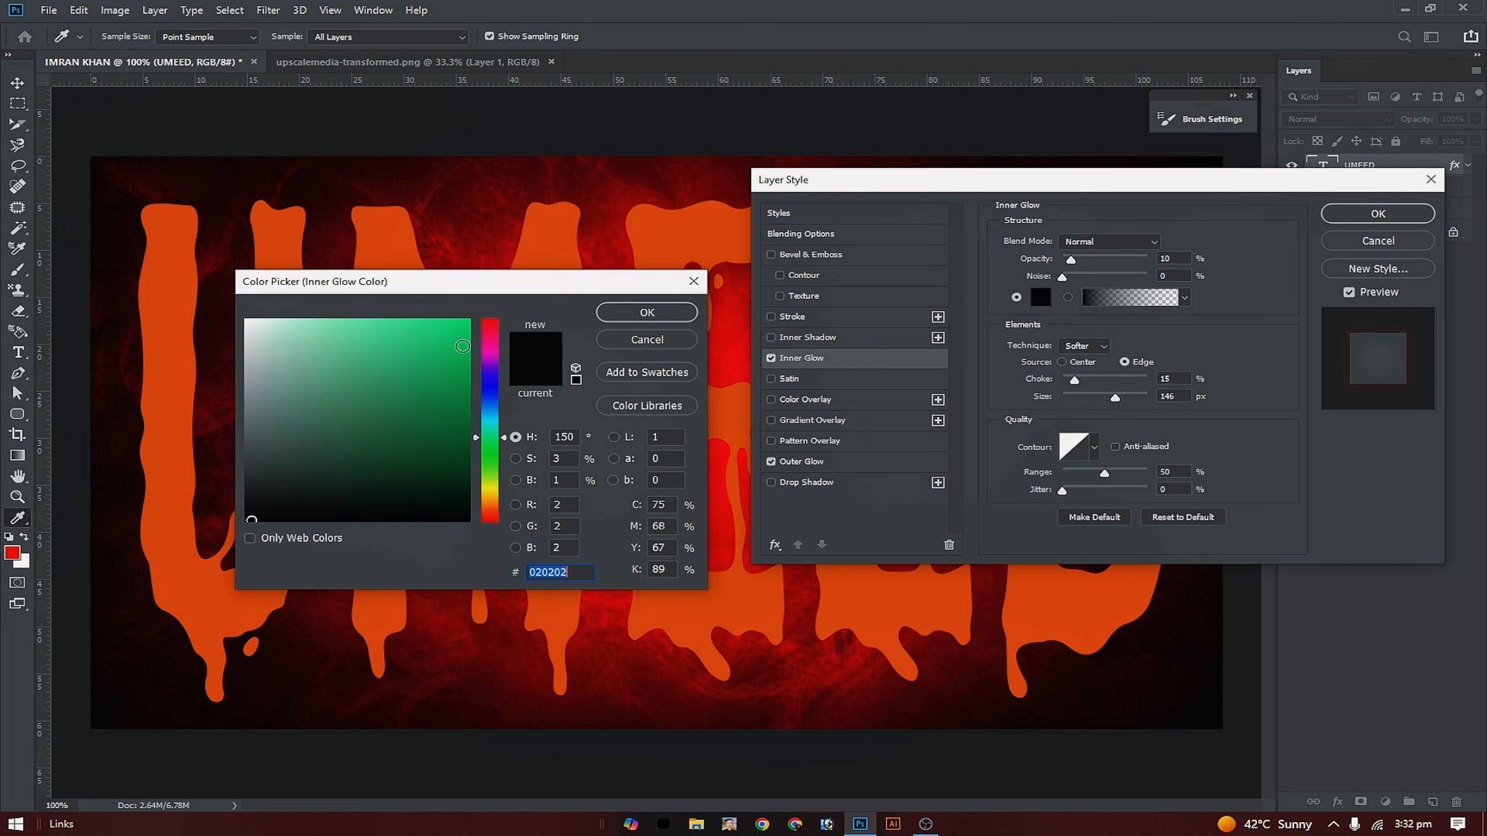
{"action": "left_click", "coordinate": [490, 322]}
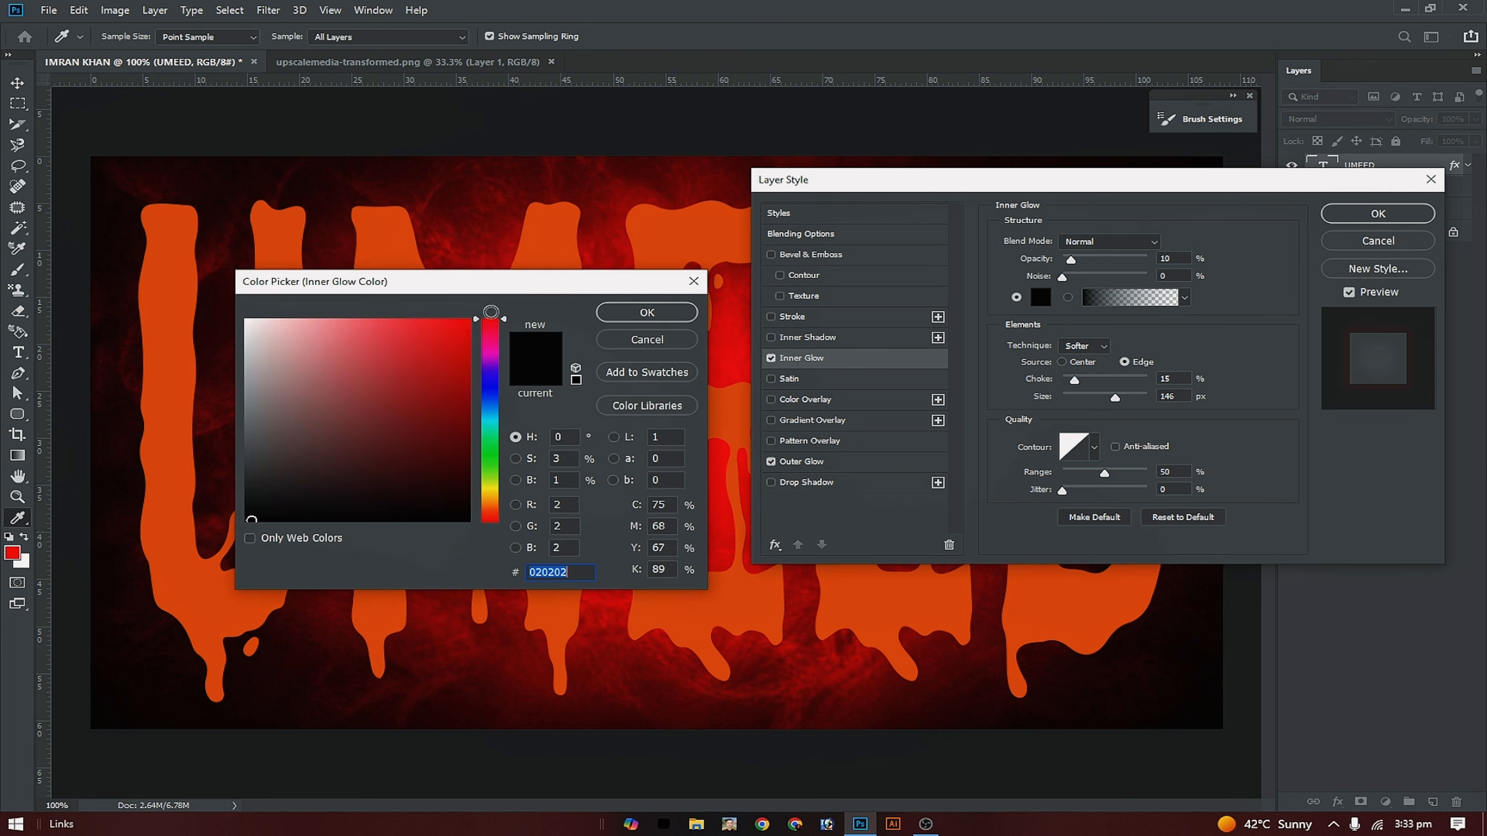
{"action": "left_click", "coordinate": [454, 337]}
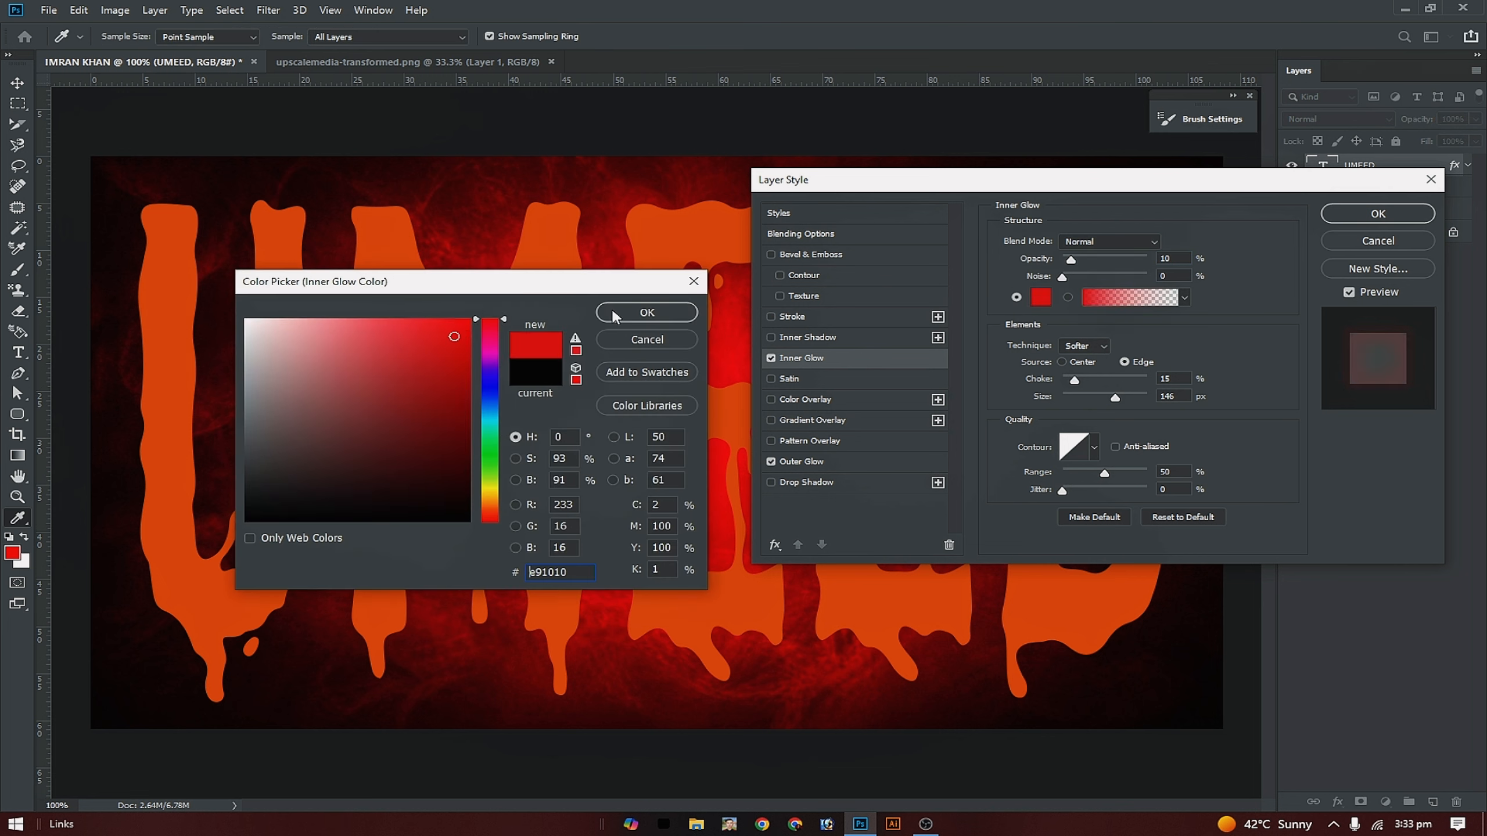
{"action": "left_click", "coordinate": [462, 320]}
{"action": "left_click", "coordinate": [646, 315]}
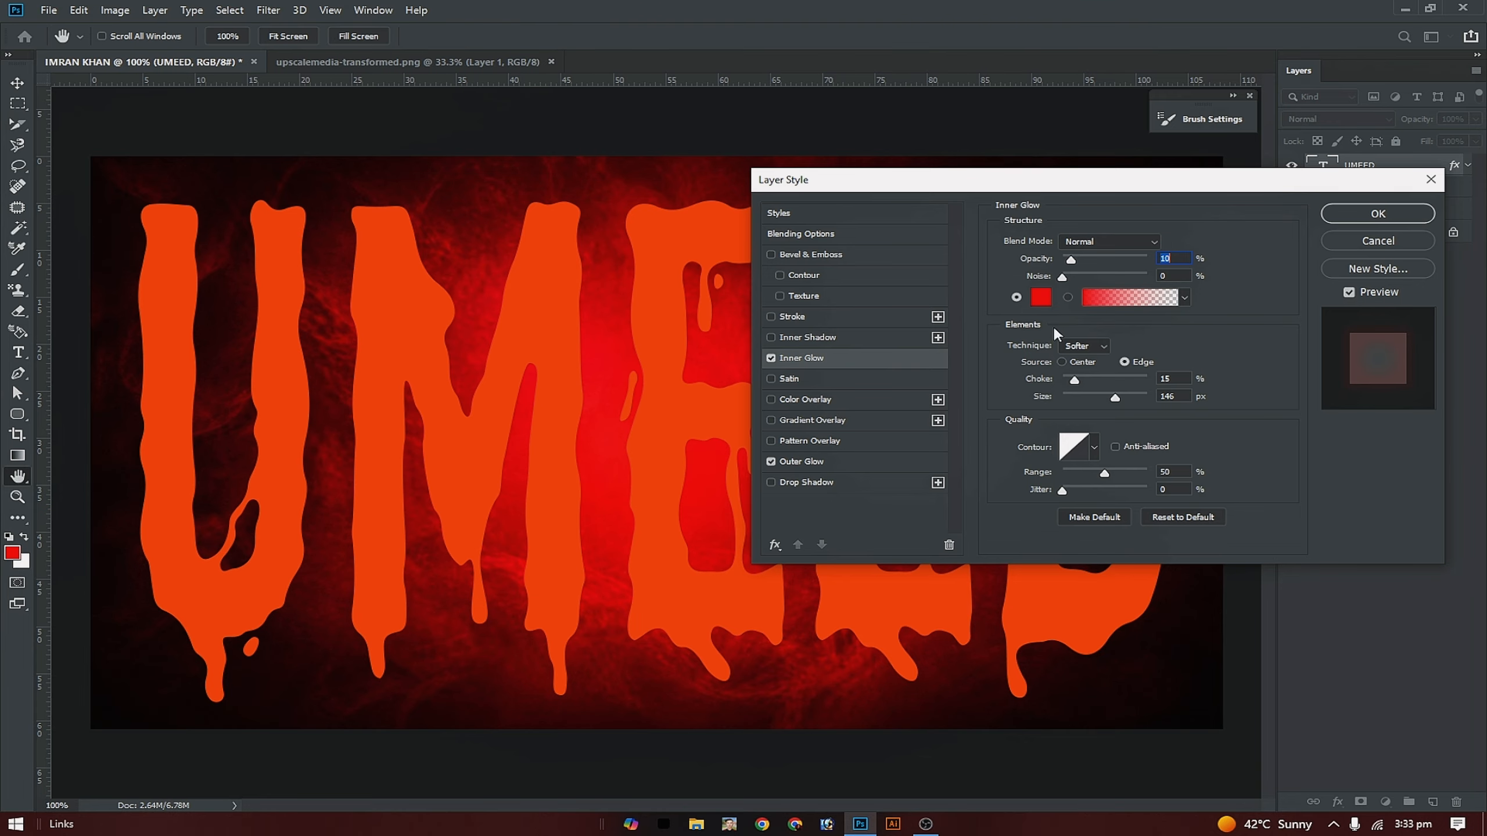
{"action": "type", "text": "5"}
{"action": "type", "text": "100"}
{"action": "left_click", "coordinate": [1368, 212]}
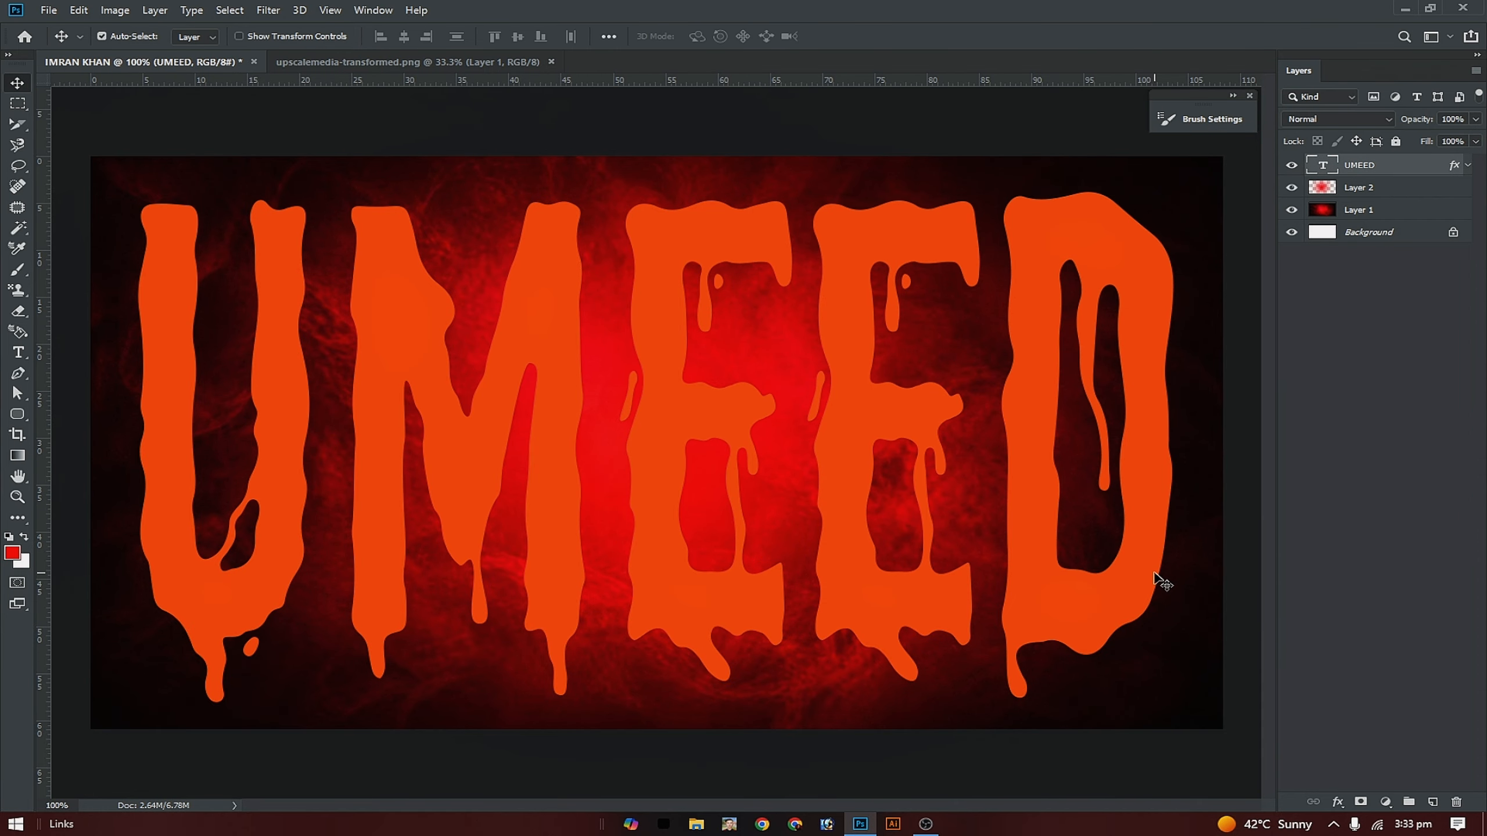
Close upscalemedia-transformed.png and paint one soft red 1000 px dab near the canvas center on a new layer above UMEED.
{"action": "middle_click", "coordinate": [490, 59]}
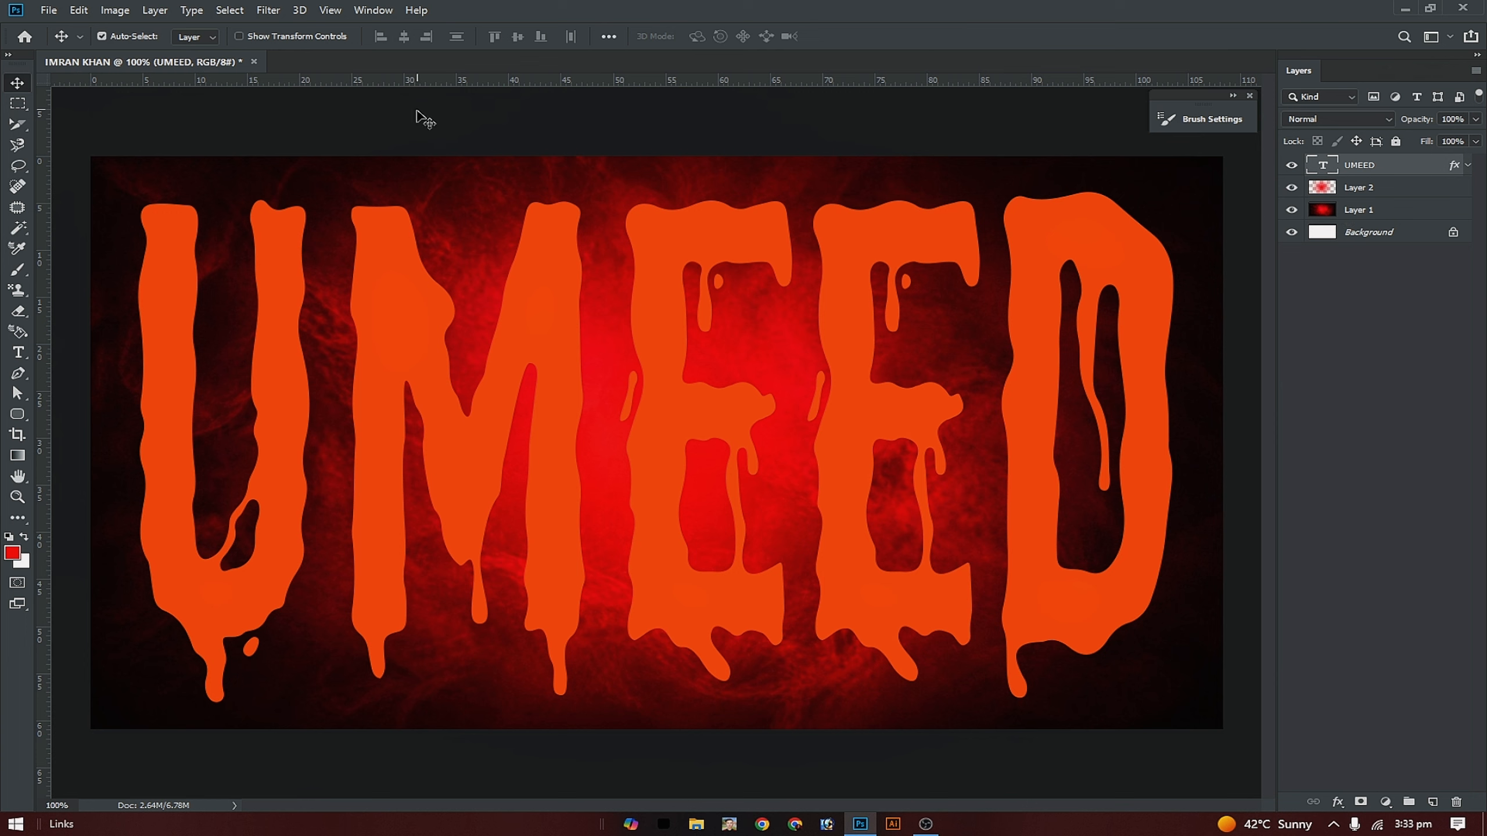
{"action": "left_click", "coordinate": [1433, 803]}
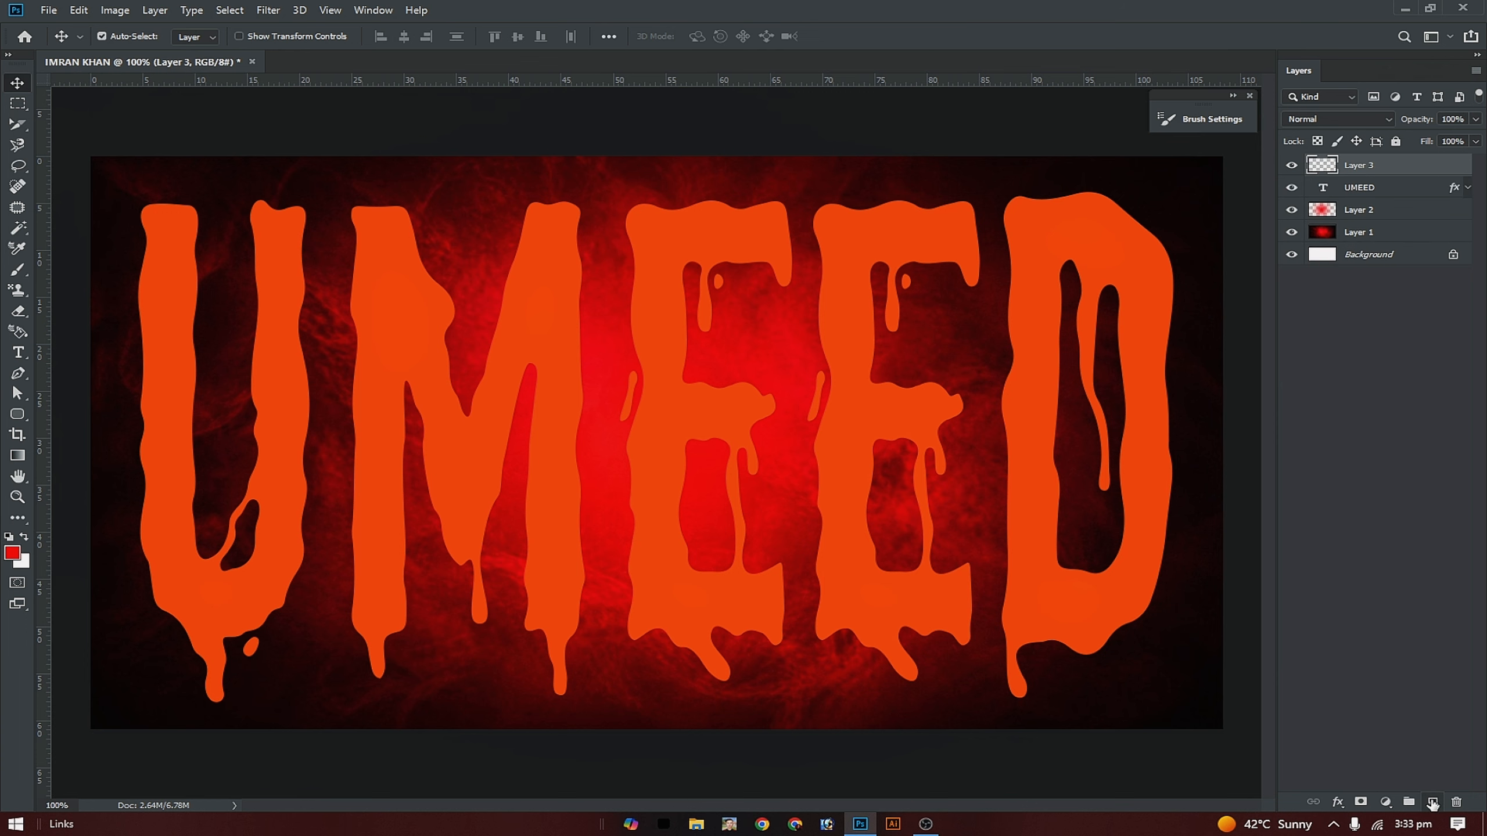
{"action": "left_click", "coordinate": [23, 271]}
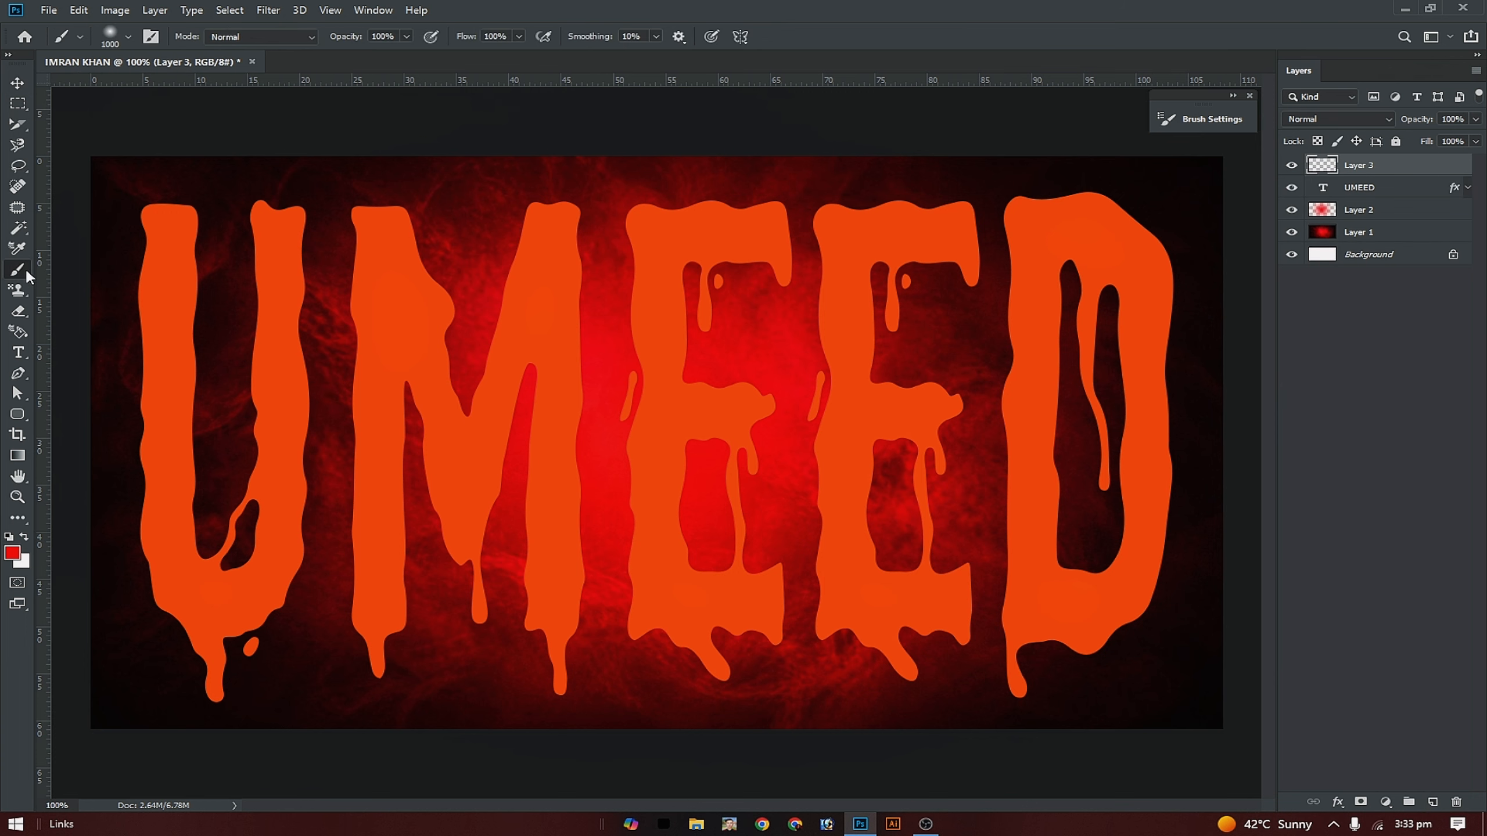
{"action": "left_click", "coordinate": [640, 437]}
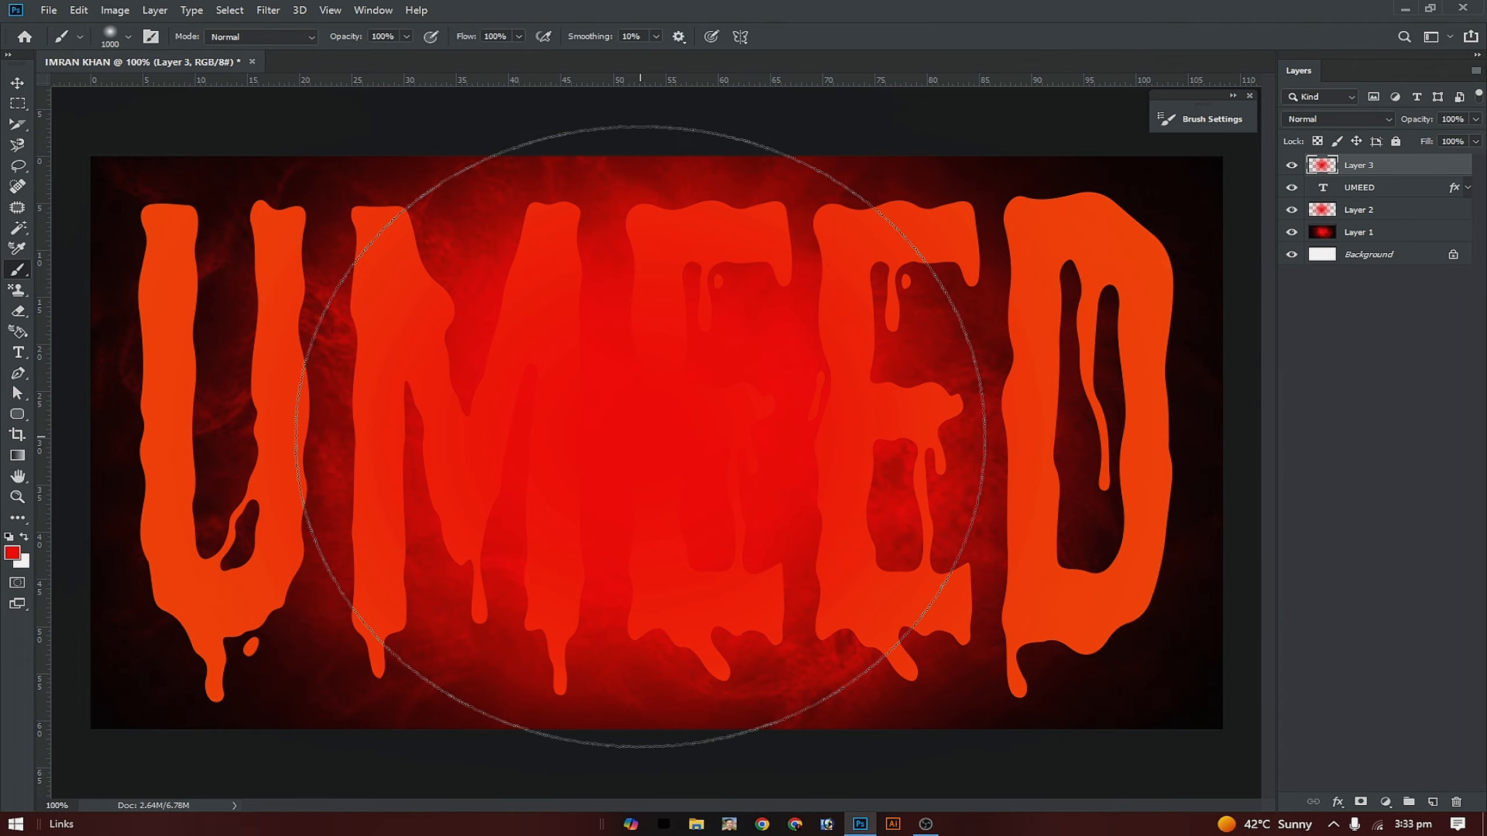
{"action": "left_click", "coordinate": [19, 86]}
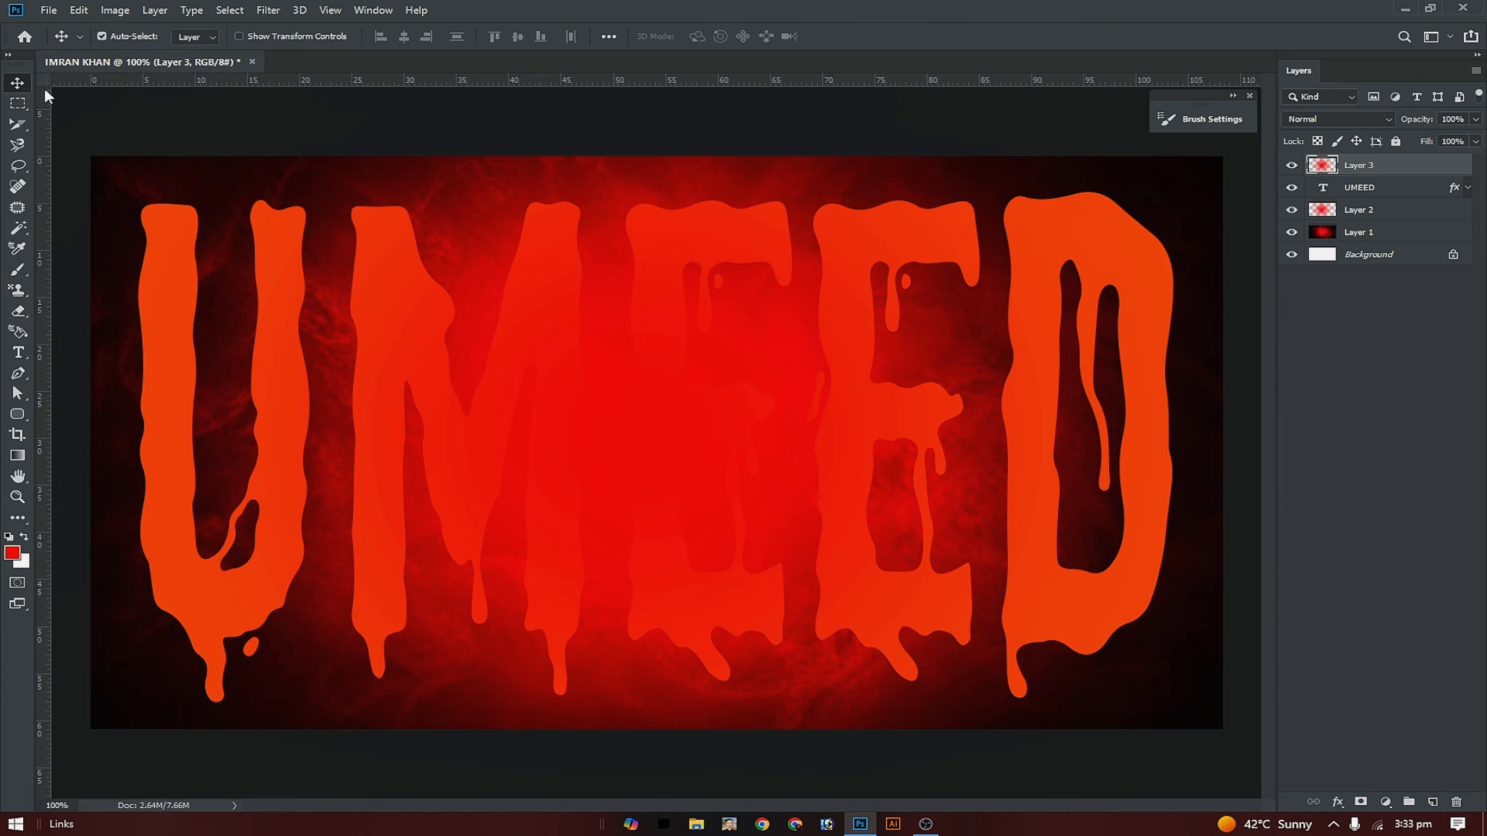
Reduce the opacity of the red dab on Layer 3 to 40% and deselect the layer.
{"action": "left_click", "coordinate": [1476, 119]}
{"action": "left_click", "coordinate": [1465, 120]}
{"action": "type", "text": "40"}
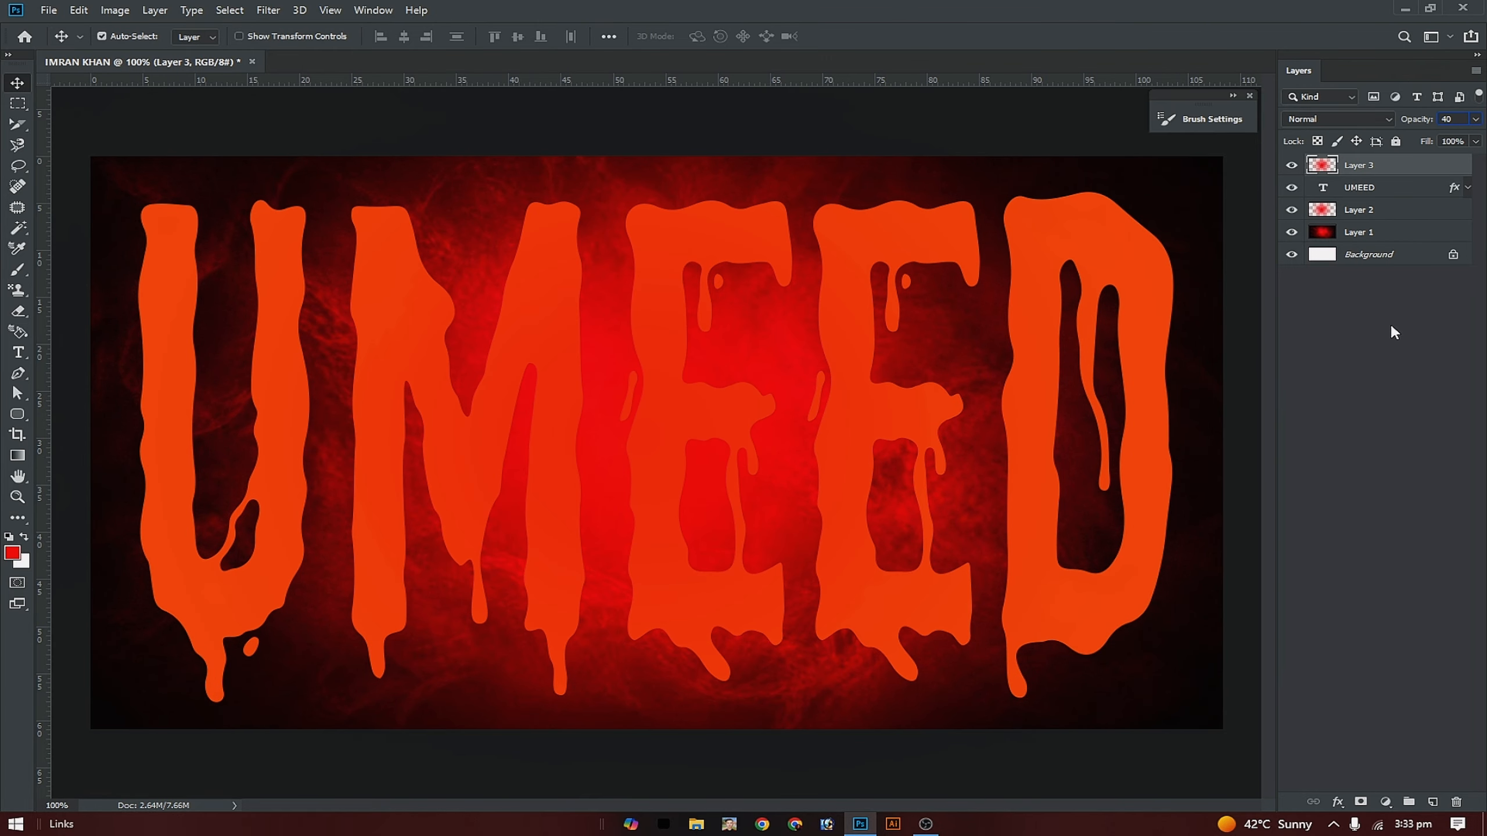
{"action": "left_click", "coordinate": [1392, 328]}
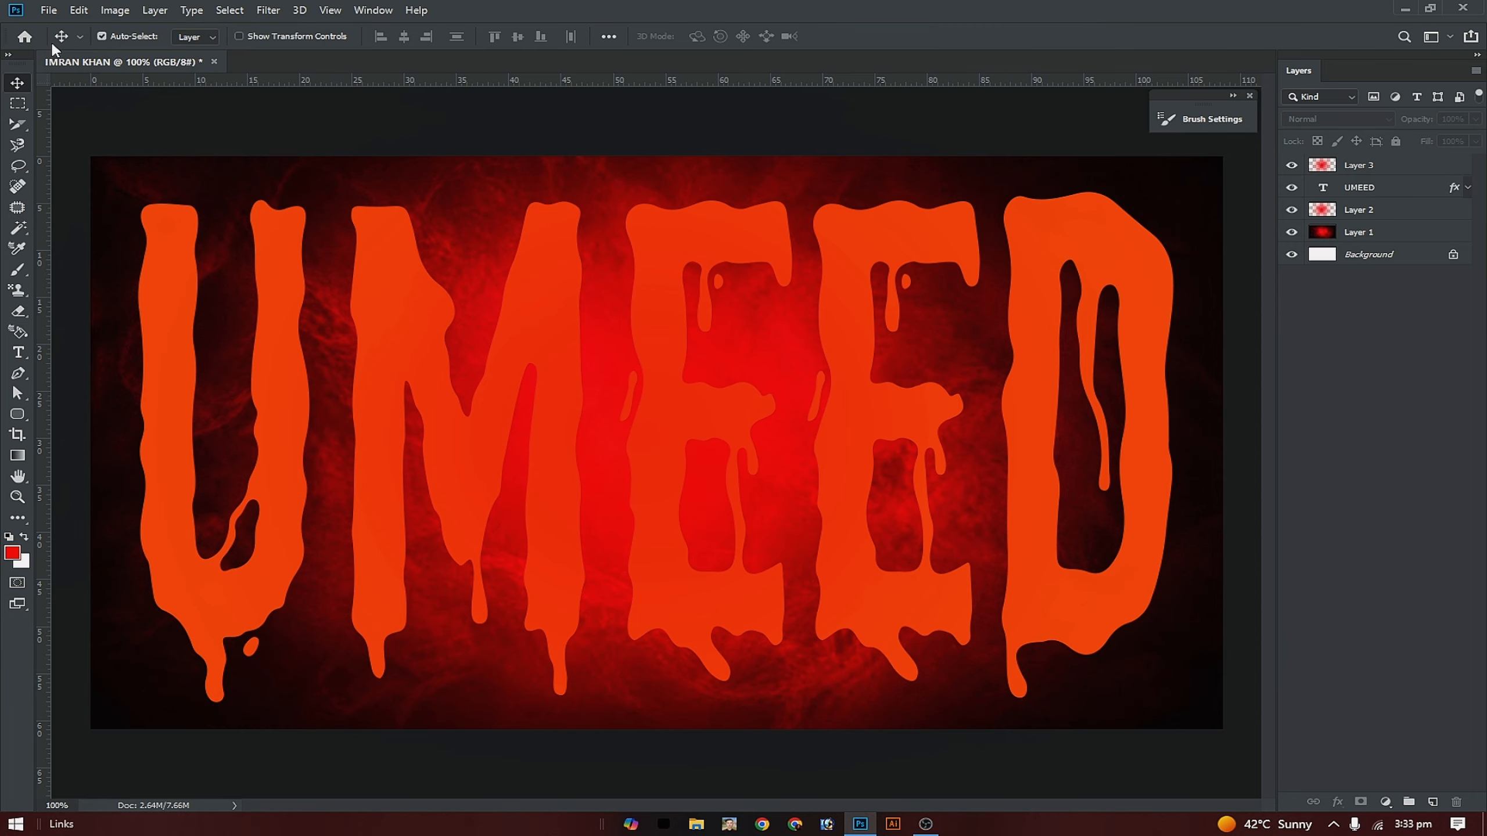
Open upscalemedia-transformed from Downloads and copy its cut-out portrait into the UMEED design as a new layer.
{"action": "left_click", "coordinate": [48, 9]}
{"action": "left_click", "coordinate": [66, 46]}
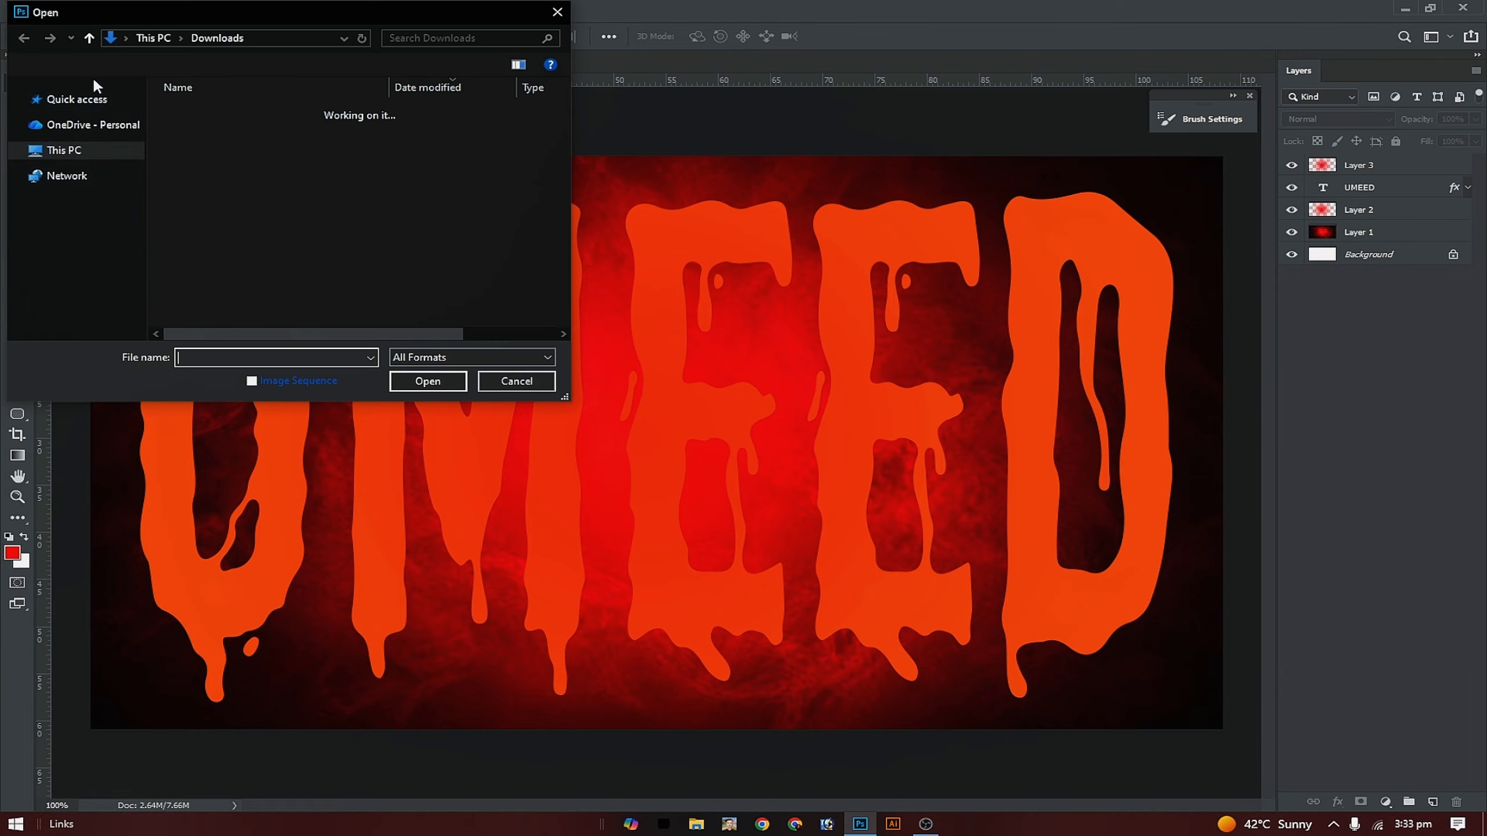
{"action": "left_click", "coordinate": [214, 267]}
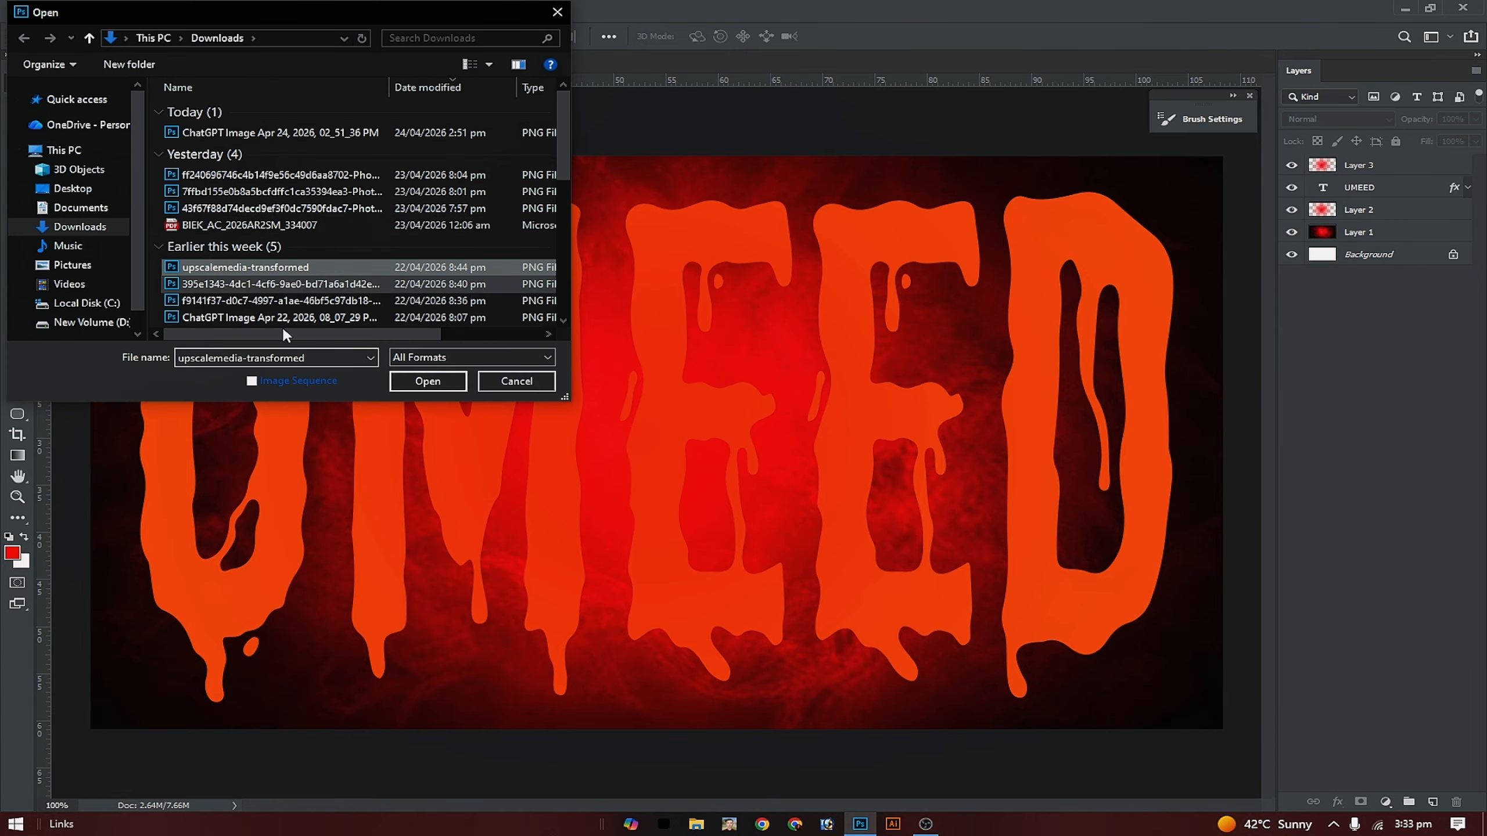
{"action": "left_click", "coordinate": [455, 387]}
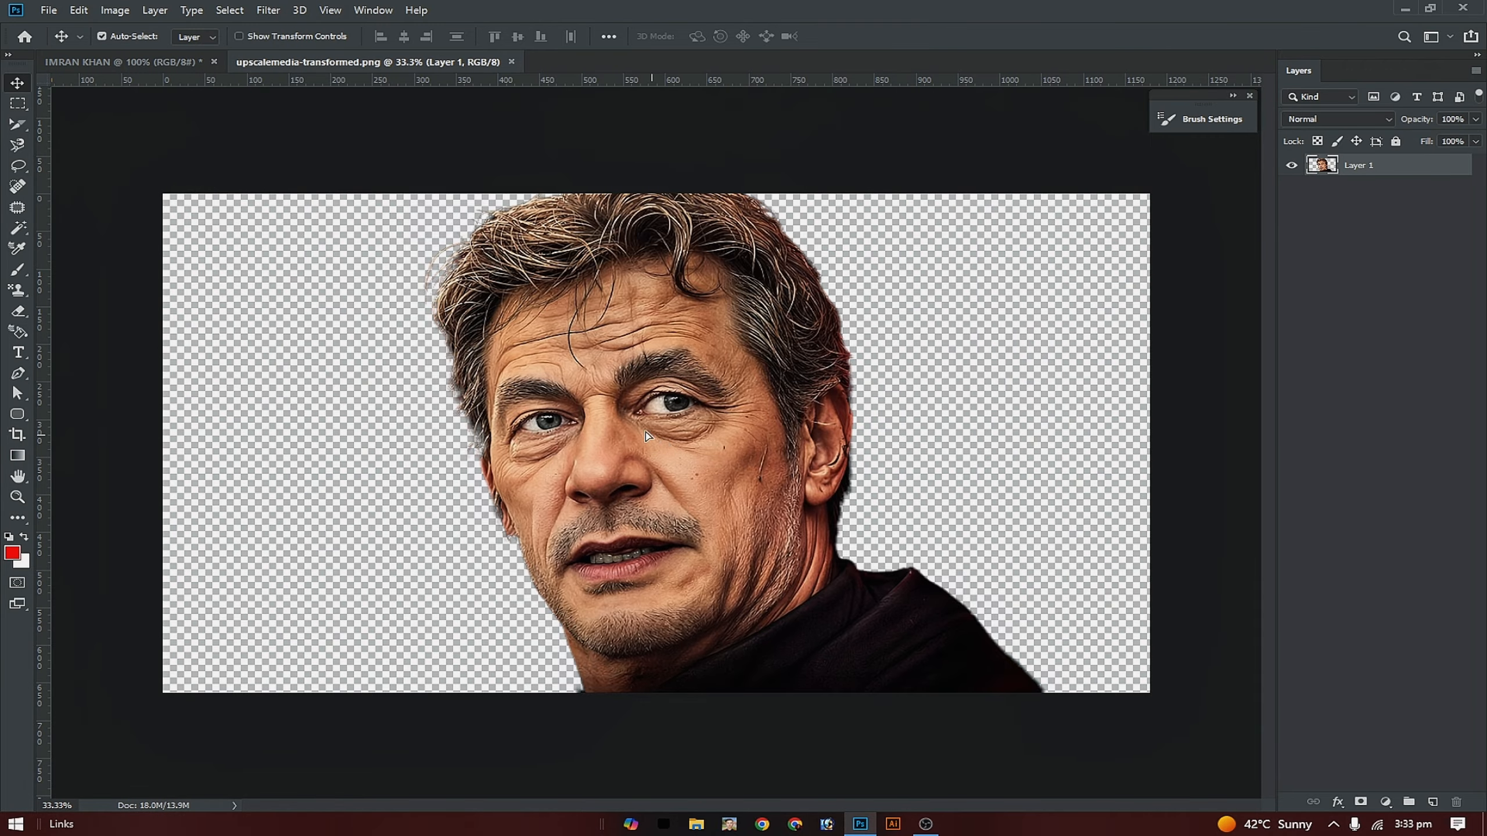
{"action": "left_click_drag", "start_coordinate": [653, 433], "coordinate": [356, 303]}
{"action": "left_click_drag", "start_coordinate": [417, 377], "coordinate": [417, 378]}
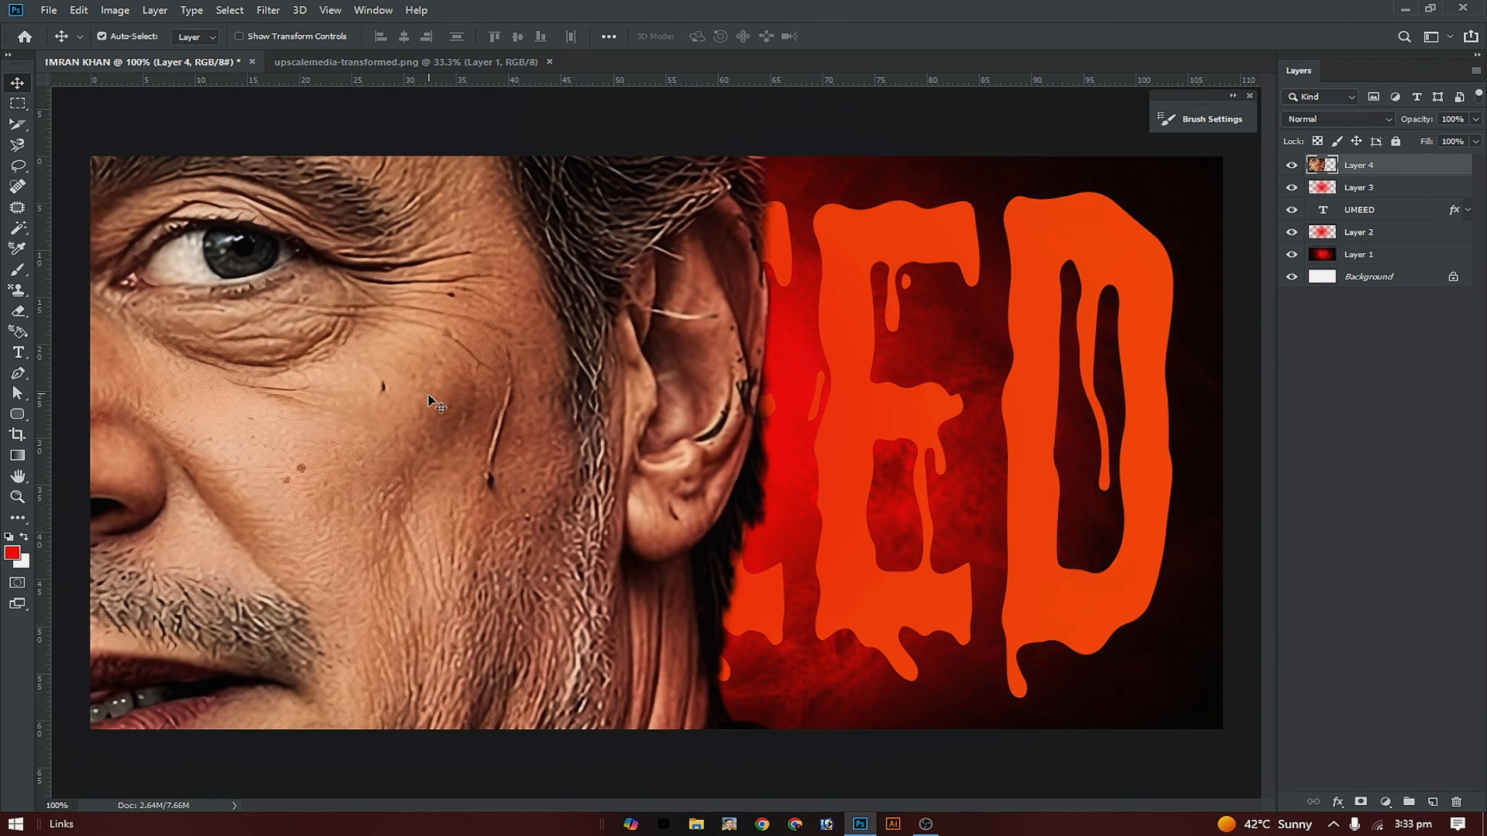
Scale the portrait down proportionally with Free Transform until it fits the canvas height, and position it over the text.
{"action": "key", "text": "ctrl+minus"}
{"action": "key", "text": "ctrl+minus"}
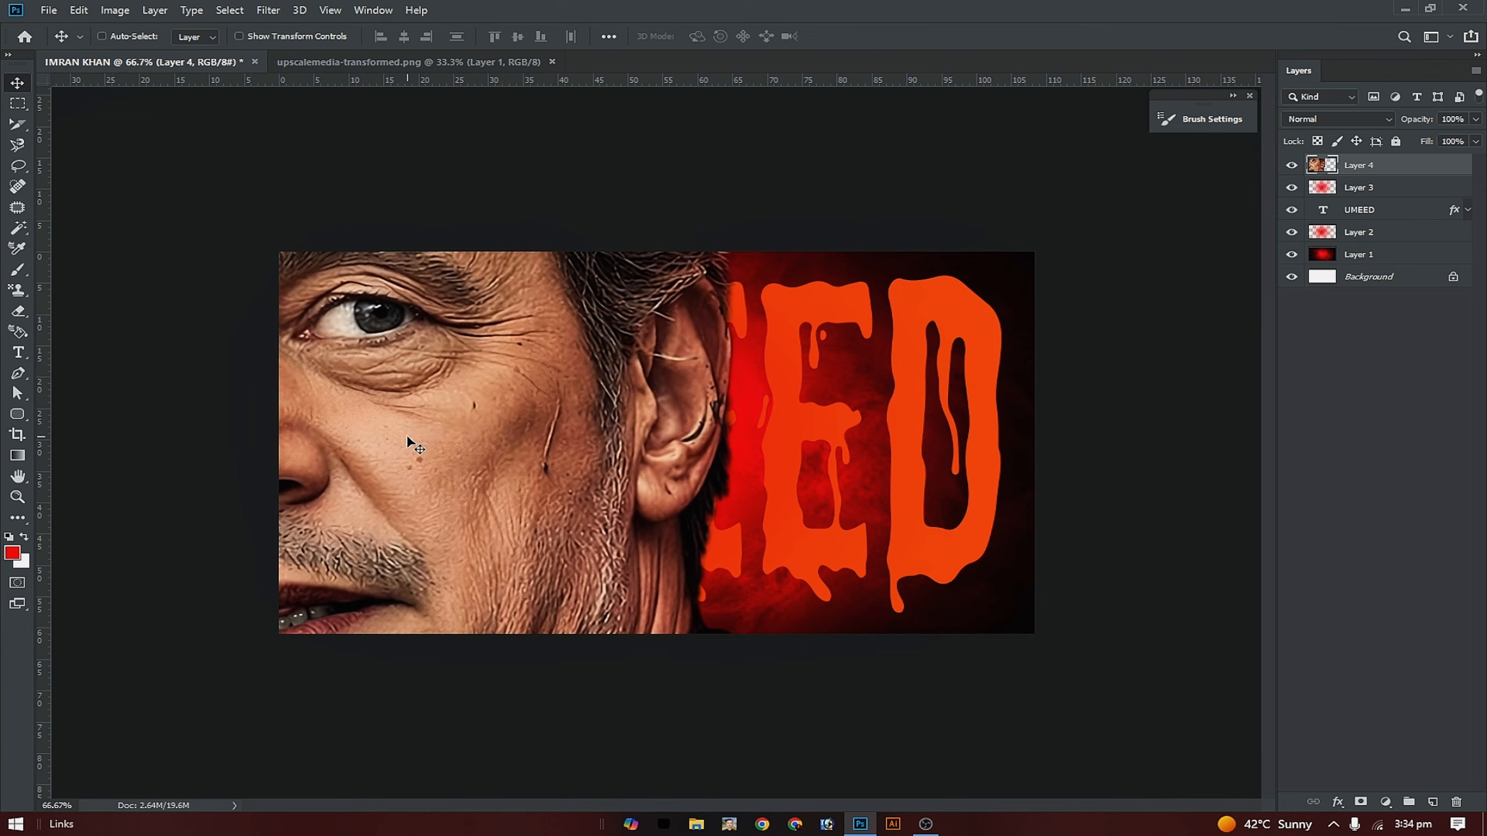
{"action": "key", "text": "ctrl+t"}
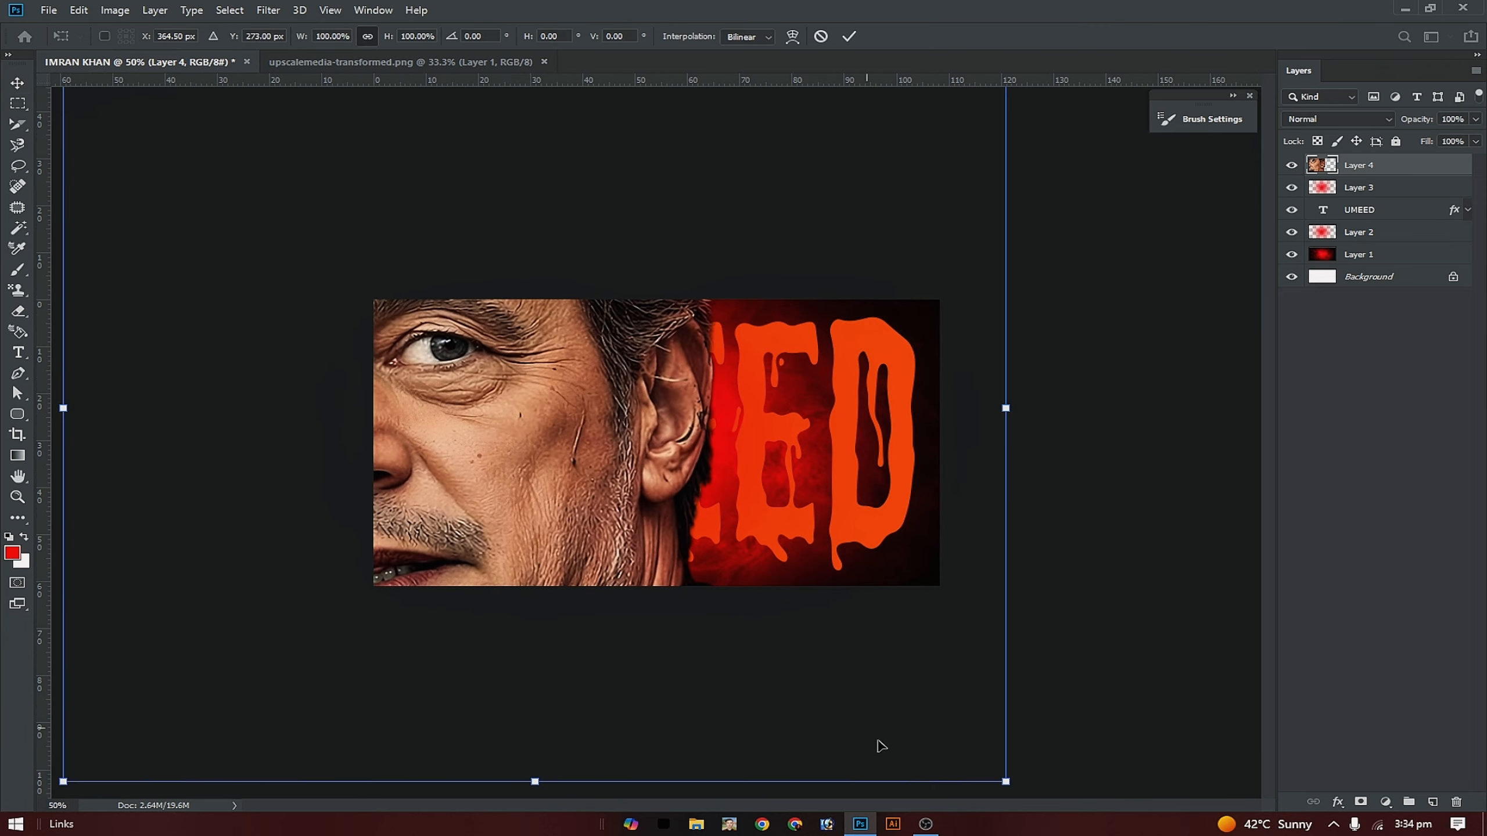
{"action": "left_click_drag", "start_coordinate": [1002, 788], "coordinate": [587, 451]}
{"action": "left_click_drag", "start_coordinate": [418, 405], "coordinate": [708, 564]}
{"action": "left_click_drag", "start_coordinate": [884, 615], "coordinate": [791, 545]}
{"action": "left_click_drag", "start_coordinate": [677, 520], "coordinate": [675, 577]}
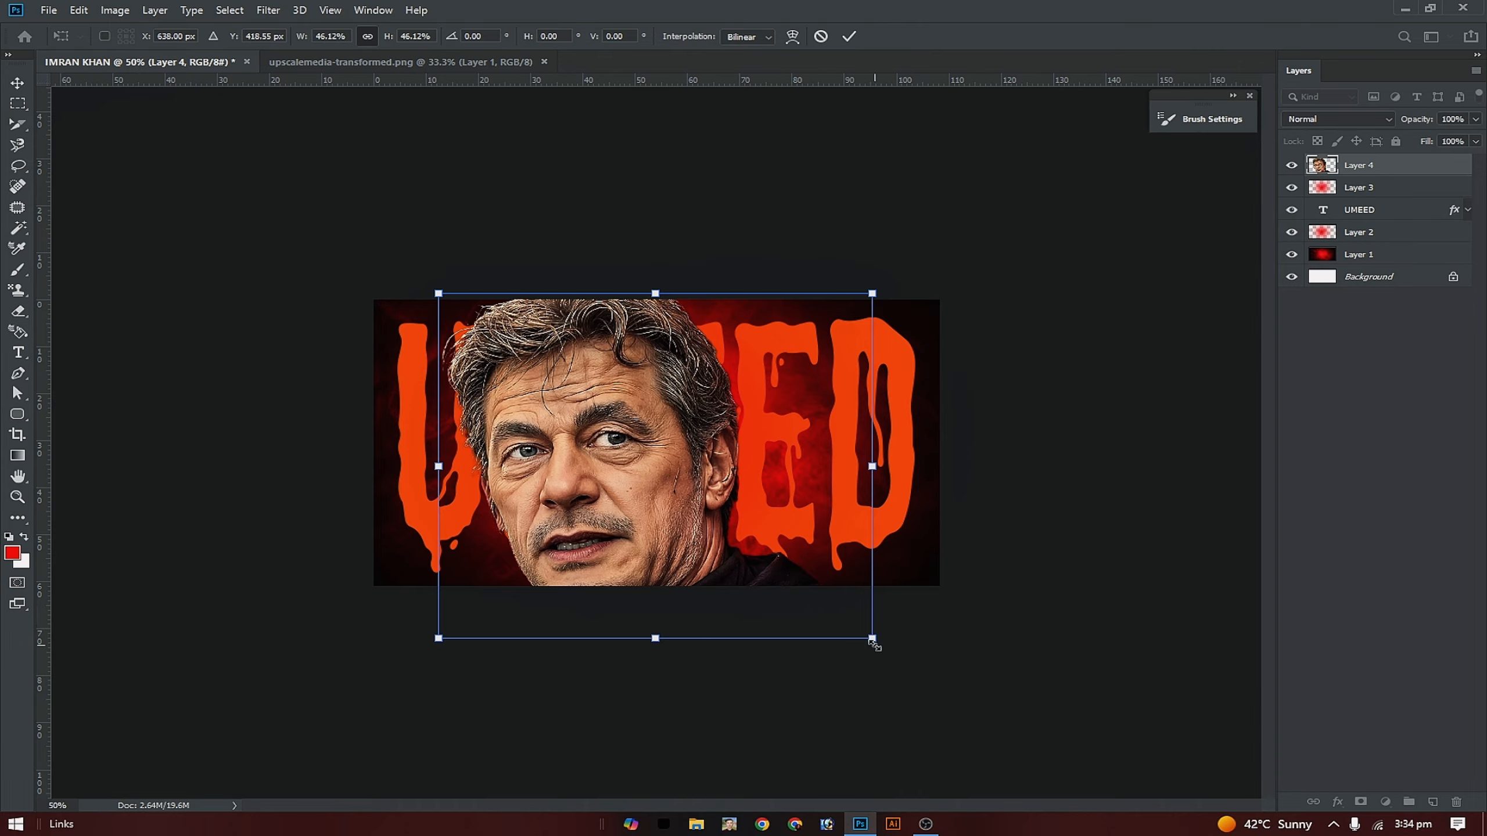
{"action": "left_click_drag", "start_coordinate": [873, 640], "coordinate": [801, 592]}
{"action": "key", "text": "Return"}
Move the portrait right toward the middle of the canvas, keeping it flush with the bottom edge.
{"action": "key", "text": "ctrl+plus"}
{"action": "key", "text": "ctrl+plus"}
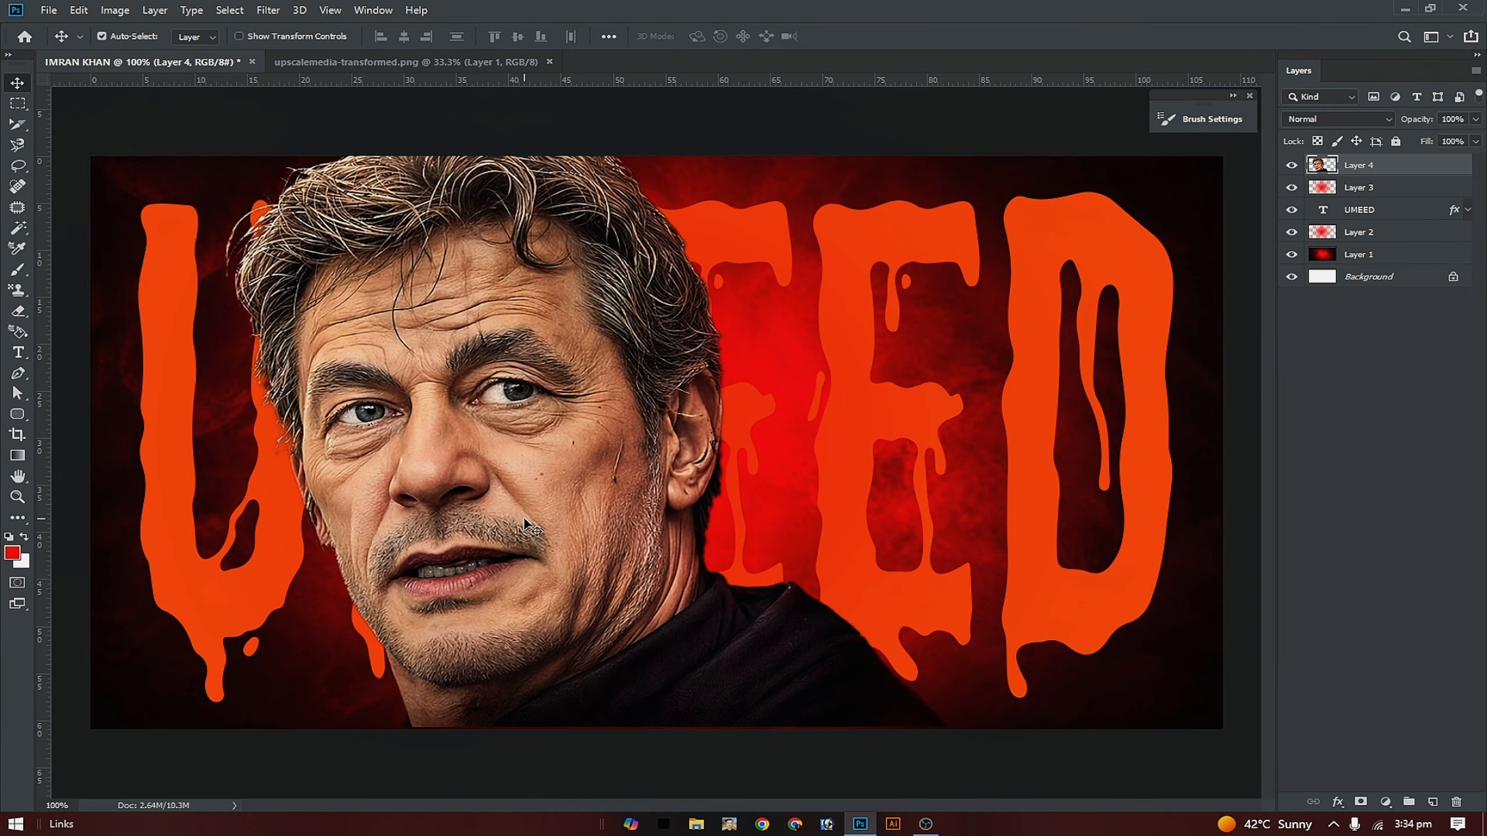
{"action": "left_click_drag", "start_coordinate": [523, 520], "coordinate": [591, 498]}
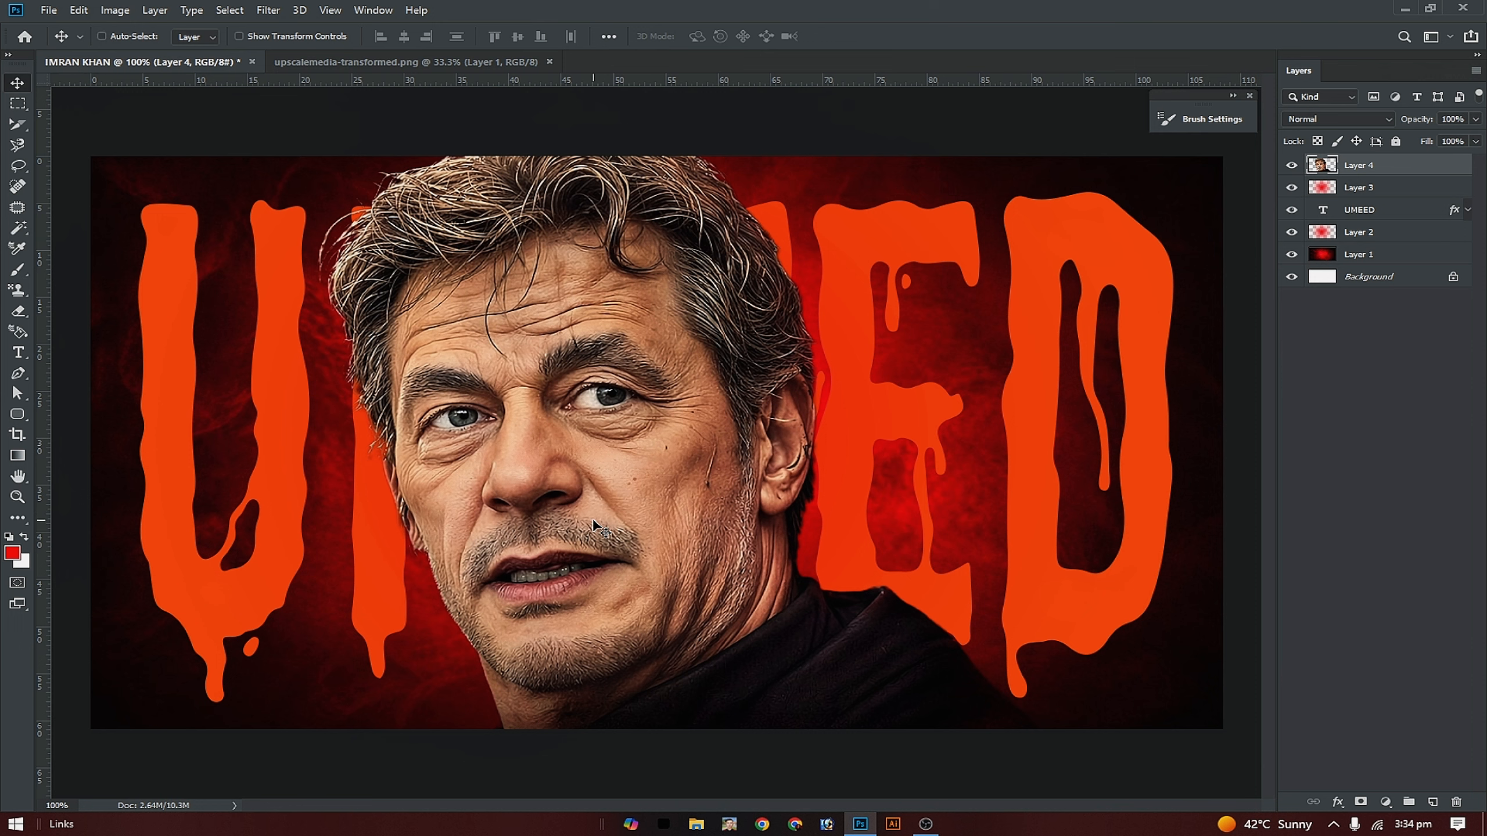
{"action": "key", "text": "ctrl+t"}
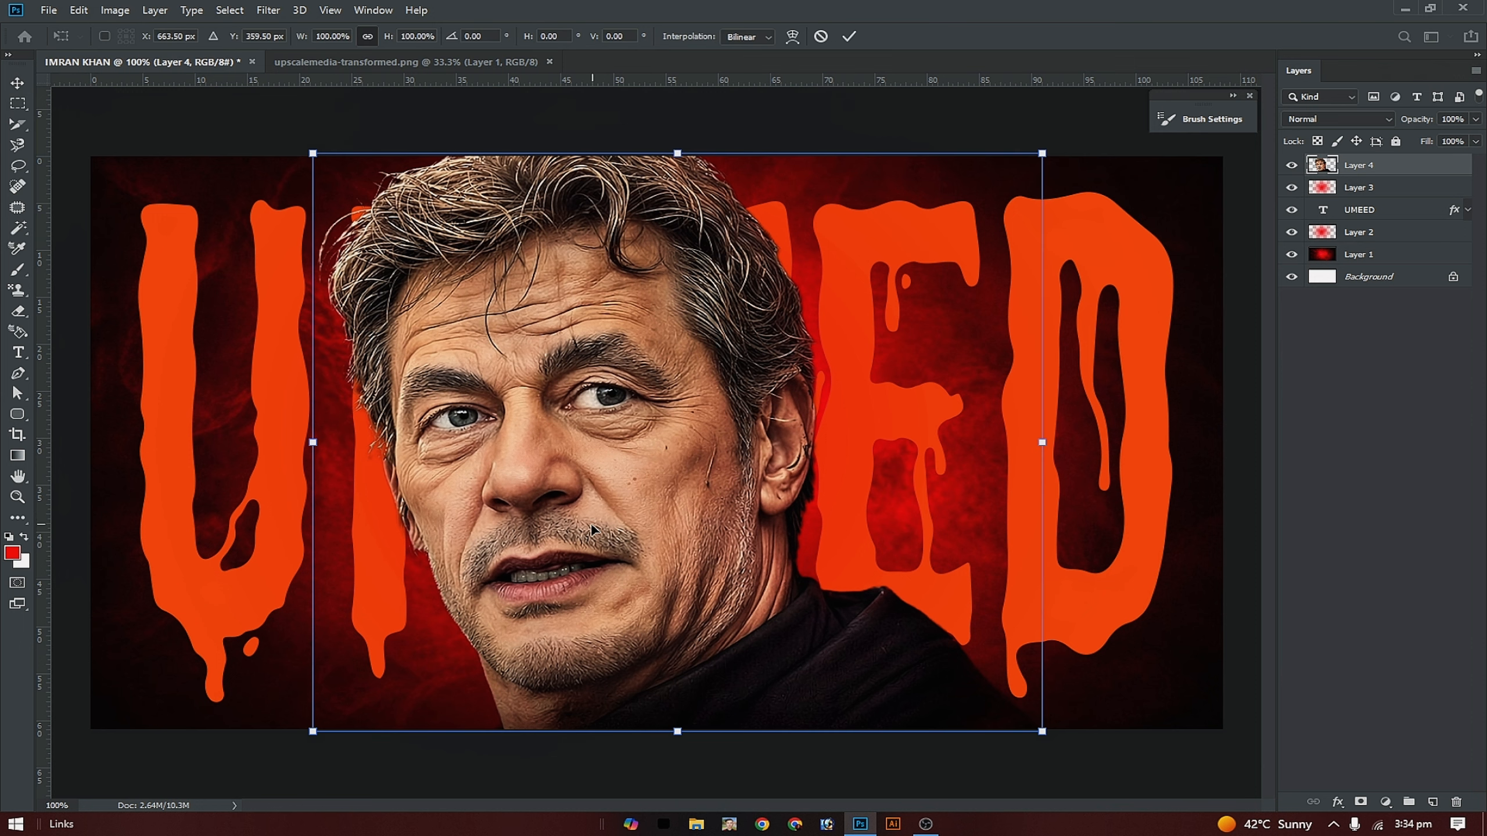
{"action": "key", "text": "Return"}
Nudge the portrait slightly further right in small increments to fine-tune its centering.
{"action": "key", "text": "Right"}
{"action": "key", "text": "Right"}
{"action": "key", "text": "Right"}
{"action": "key", "text": "Right"}
{"action": "key", "text": "Right"}
{"action": "key", "text": "Right"}
{"action": "key", "text": "Right"}
{"action": "key", "text": "Right"}
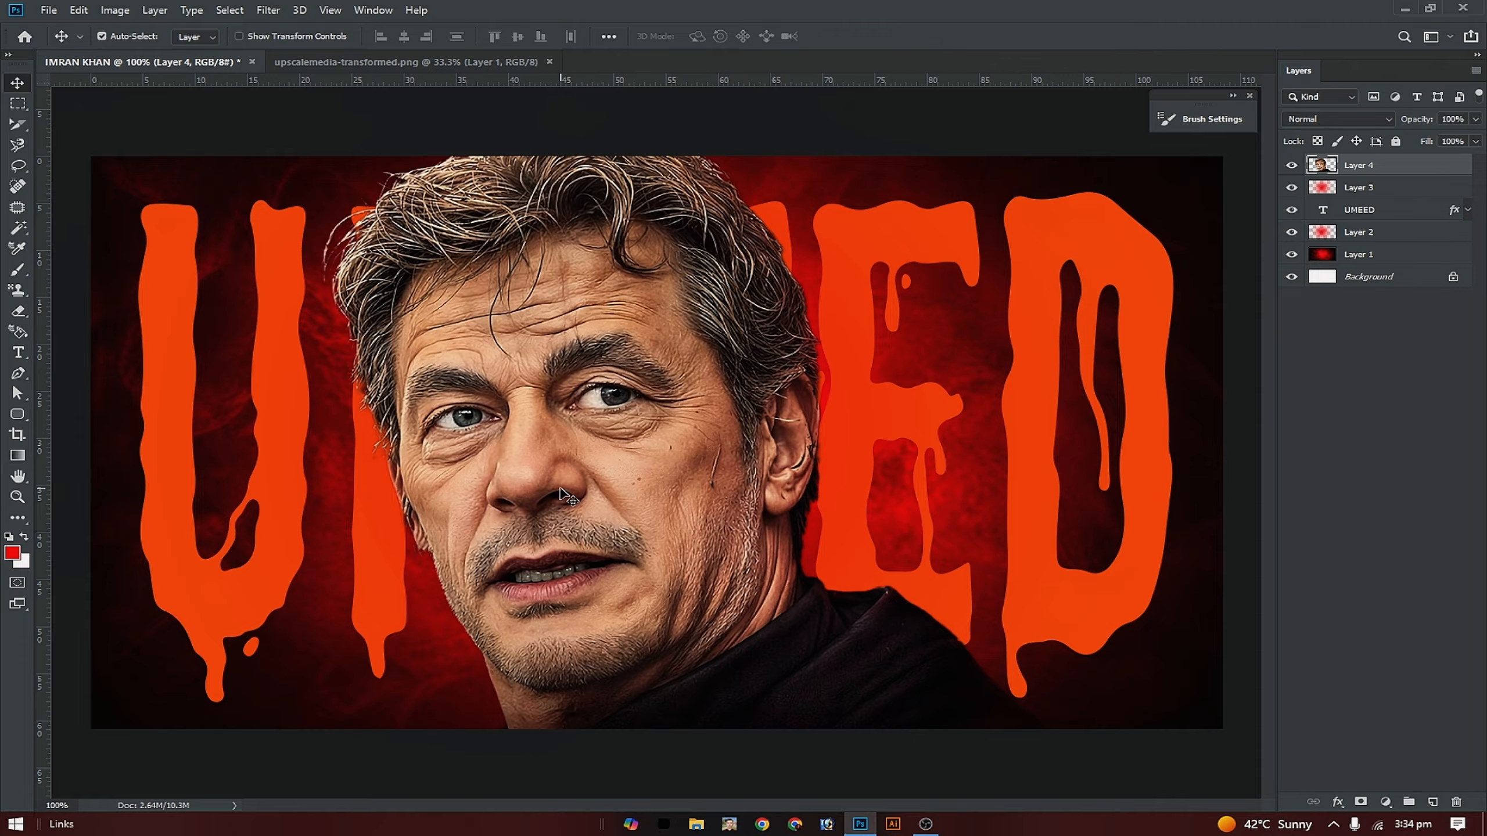
{"action": "key", "text": "Right"}
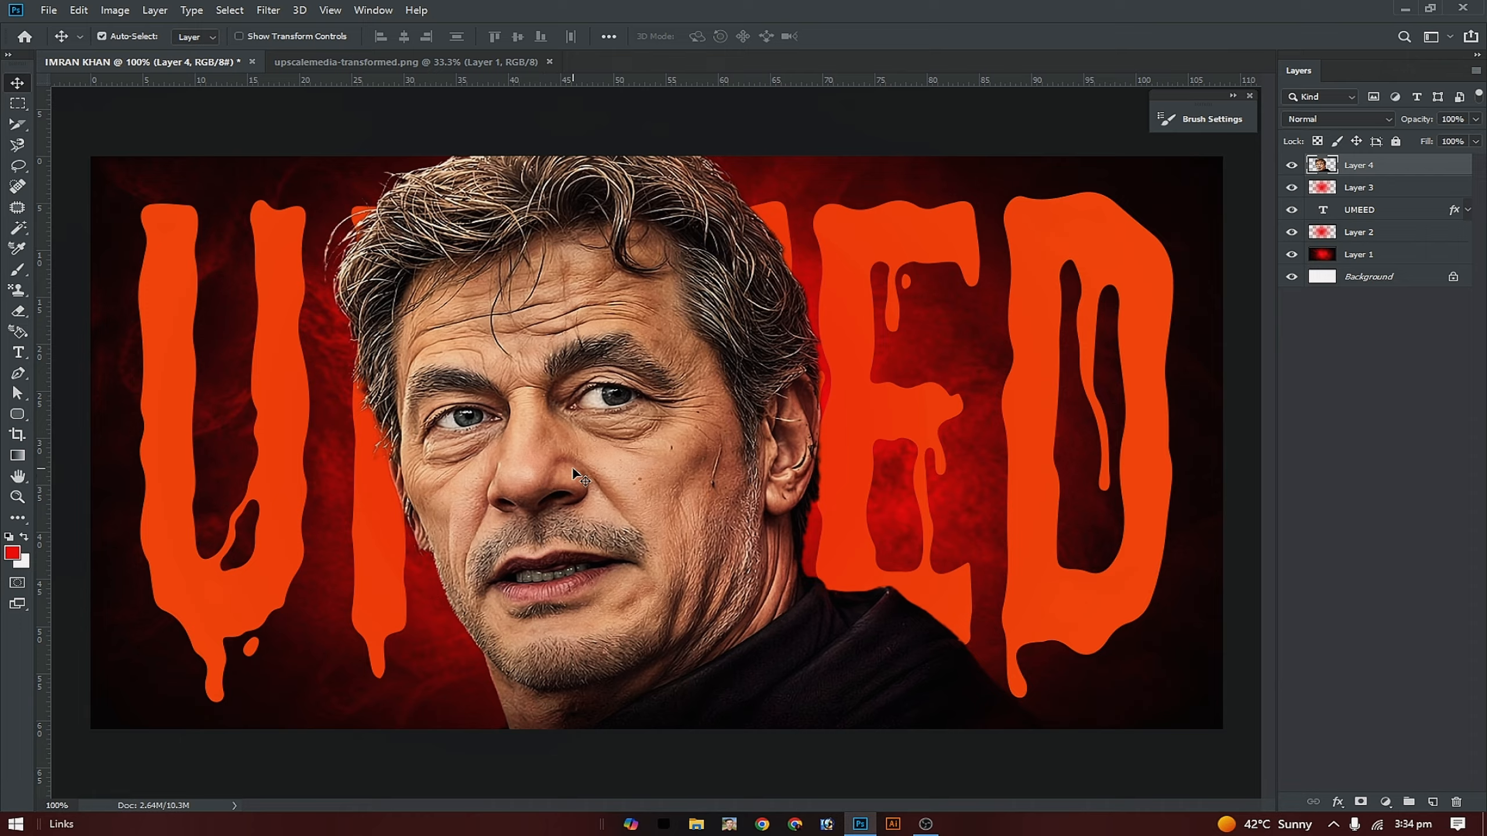
Load the portrait's outline as a selection and add a new empty layer above it.
{"action": "left_click", "coordinate": [1324, 168], "text": "ctrl"}
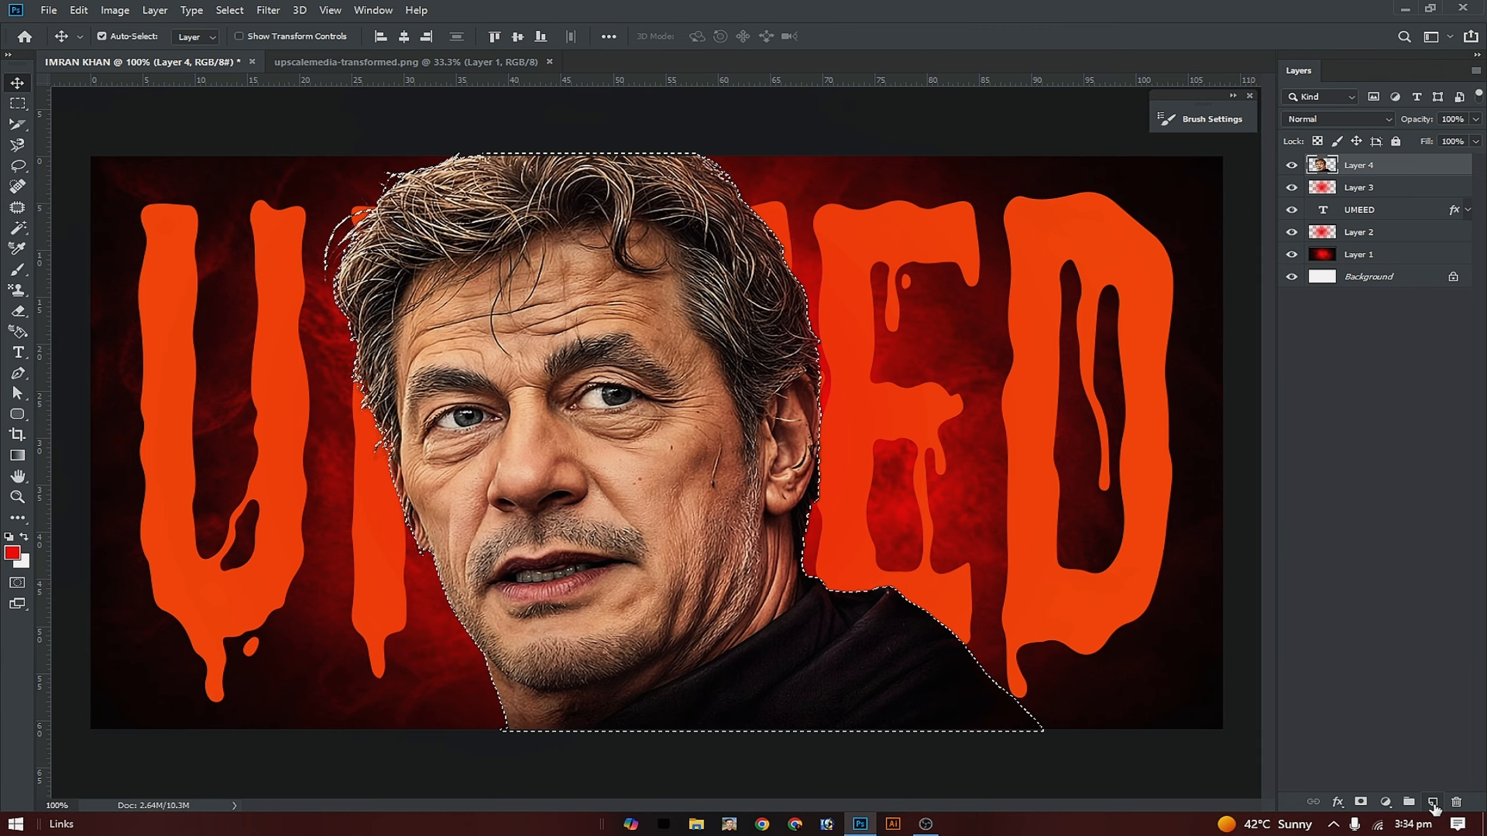
{"action": "left_click", "coordinate": [1433, 803]}
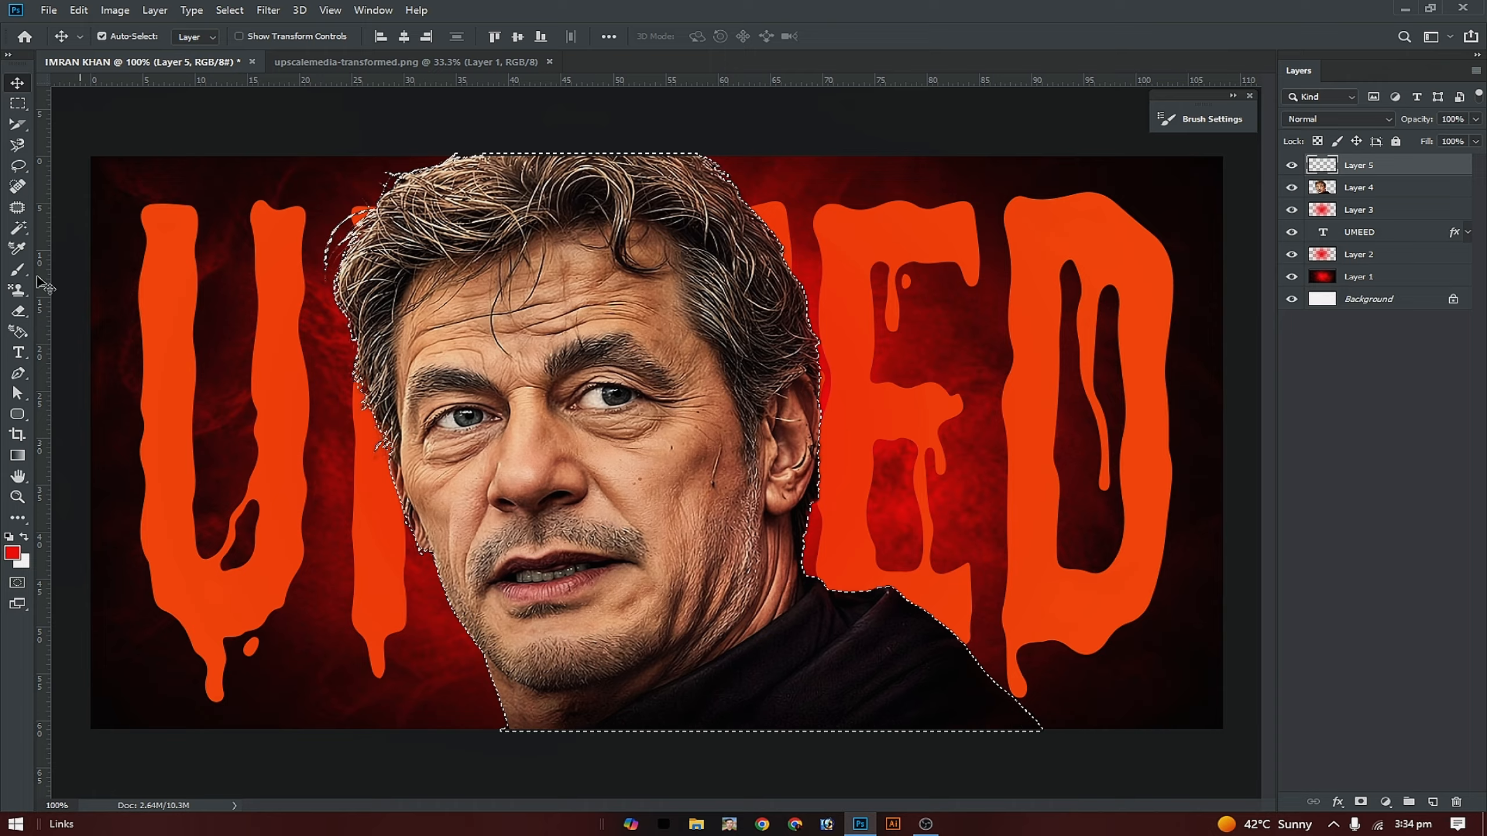
Paint a soft red rim inside the selection along the portrait's right hair, ear and shoulder with a 90 px brush, and deselect.
{"action": "left_click", "coordinate": [18, 269]}
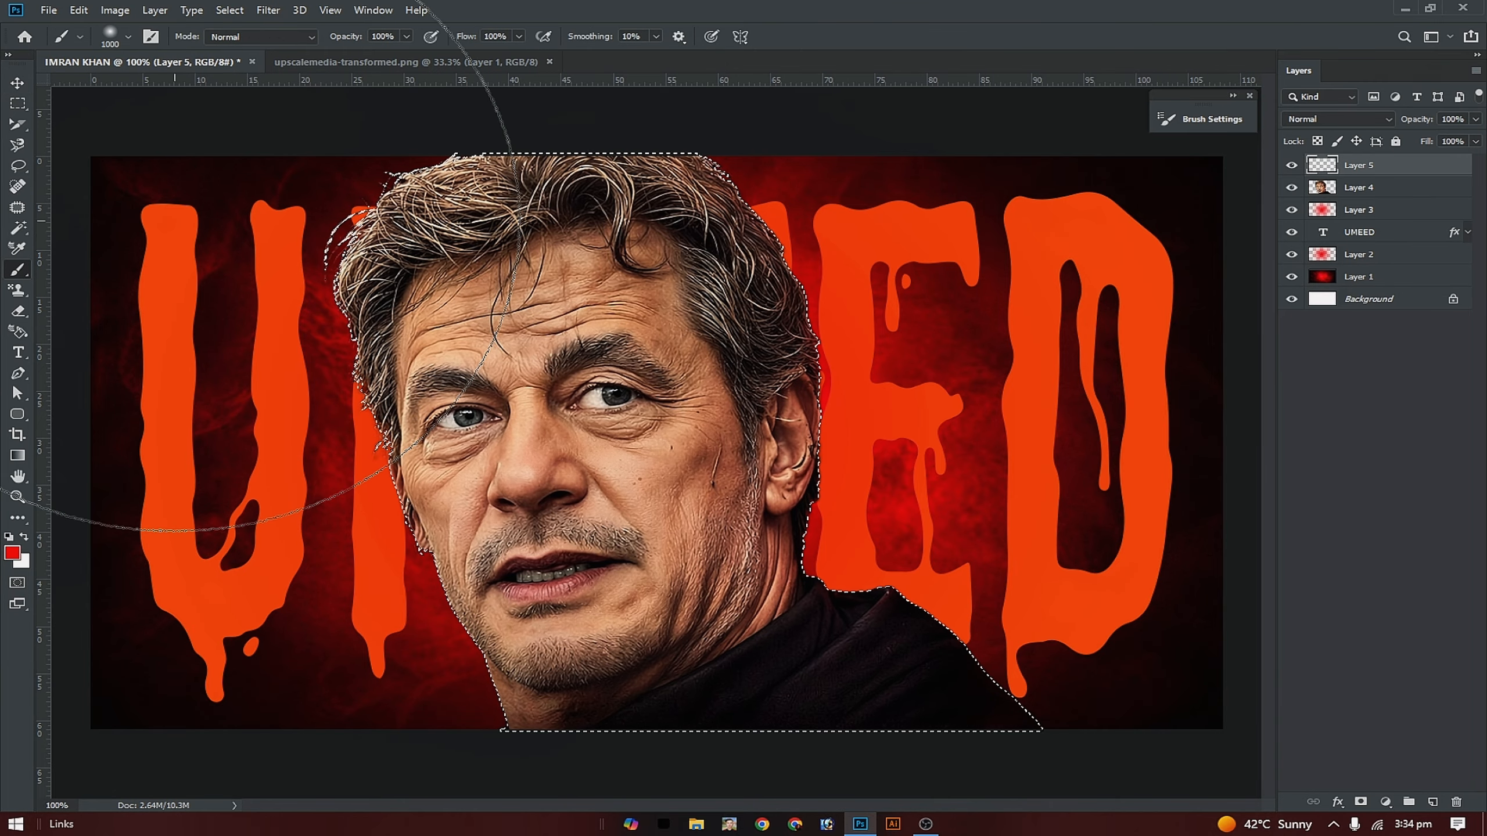
{"action": "key", "text": "bracketleft"}
{"action": "key", "text": "bracketleft"}
{"action": "key", "text": "bracketleft"}
{"action": "key", "text": "bracketleft"}
{"action": "key", "text": "bracketleft"}
{"action": "key", "text": "bracketleft"}
{"action": "key", "text": "bracketleft"}
{"action": "key", "text": "bracketleft"}
{"action": "key", "text": "bracketleft"}
{"action": "key", "text": "bracketleft"}
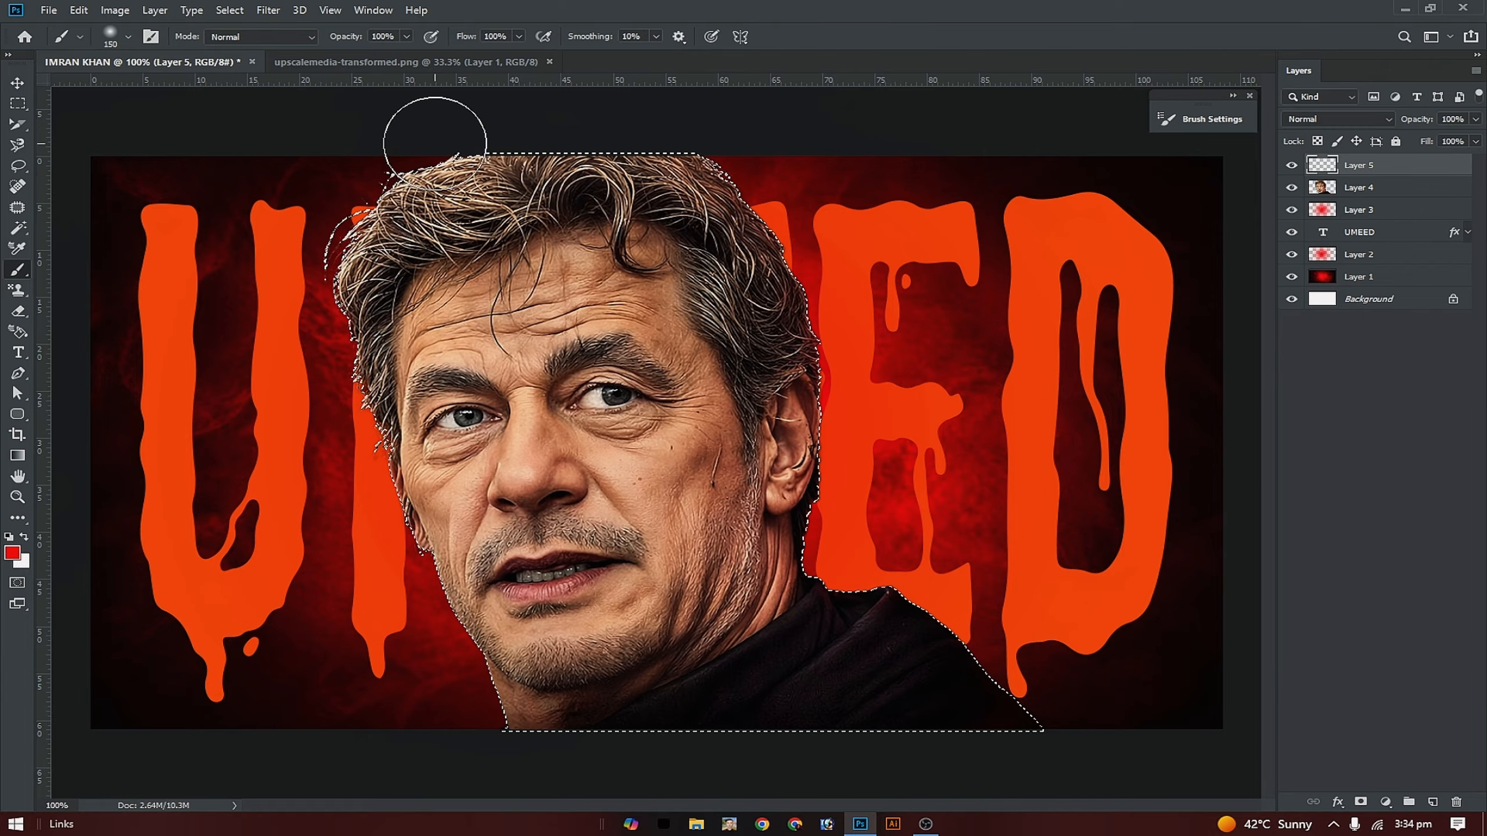
{"action": "key", "text": "bracketleft"}
{"action": "key", "text": "bracketleft"}
{"action": "key", "text": "bracketleft"}
{"action": "key", "text": "bracketleft"}
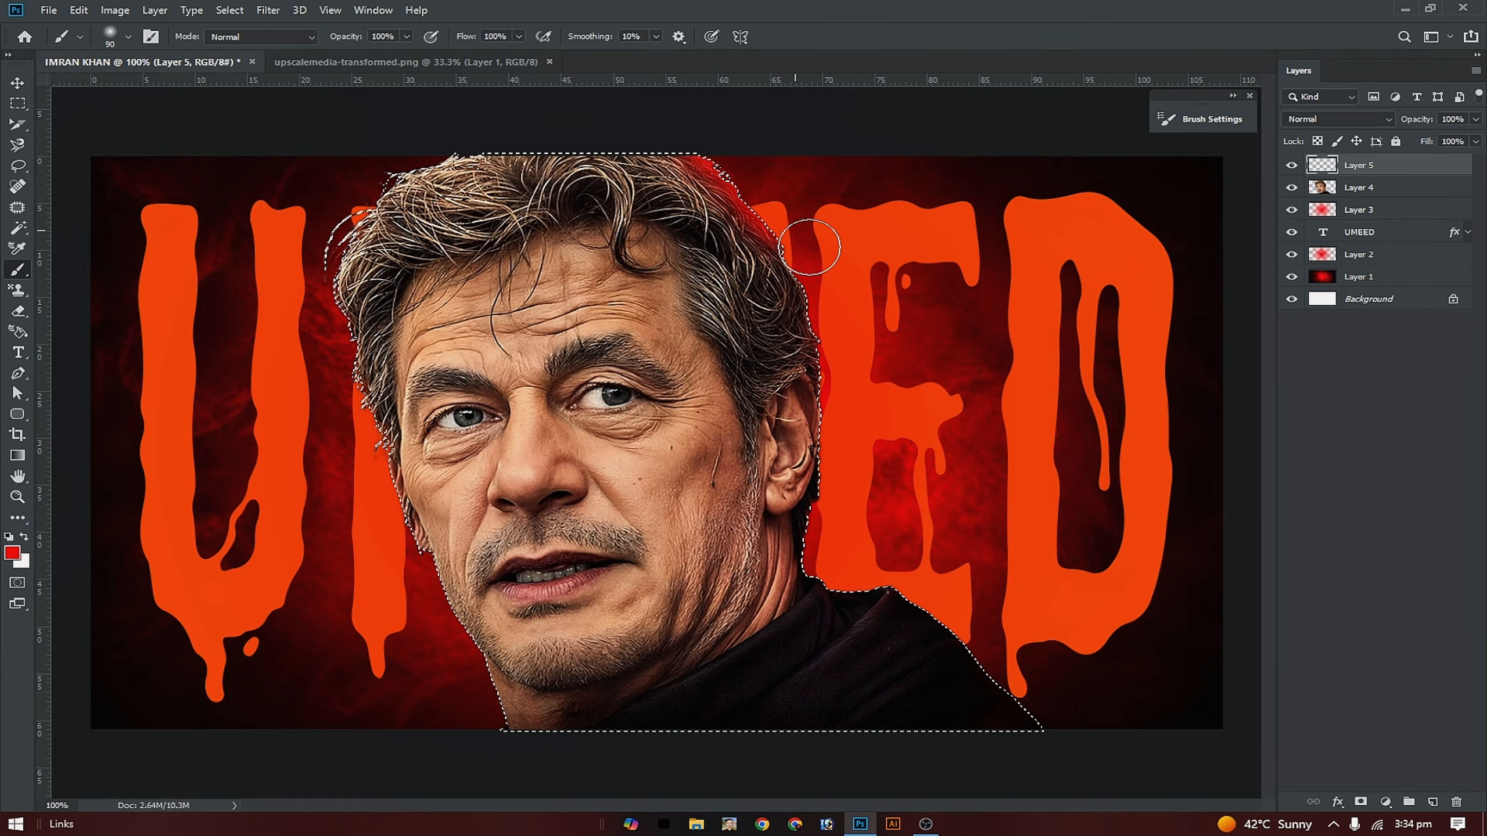
{"action": "mouse_move", "coordinate": [837, 321]}
{"action": "left_mouse_down"}
{"action": "mouse_move", "coordinate": [812, 518]}
{"action": "mouse_move", "coordinate": [832, 565]}
{"action": "mouse_move", "coordinate": [884, 586]}
{"action": "mouse_move", "coordinate": [937, 582]}
{"action": "mouse_move", "coordinate": [1039, 683]}
{"action": "mouse_move", "coordinate": [1085, 697]}
{"action": "left_mouse_up"}
{"action": "key", "text": "v"}
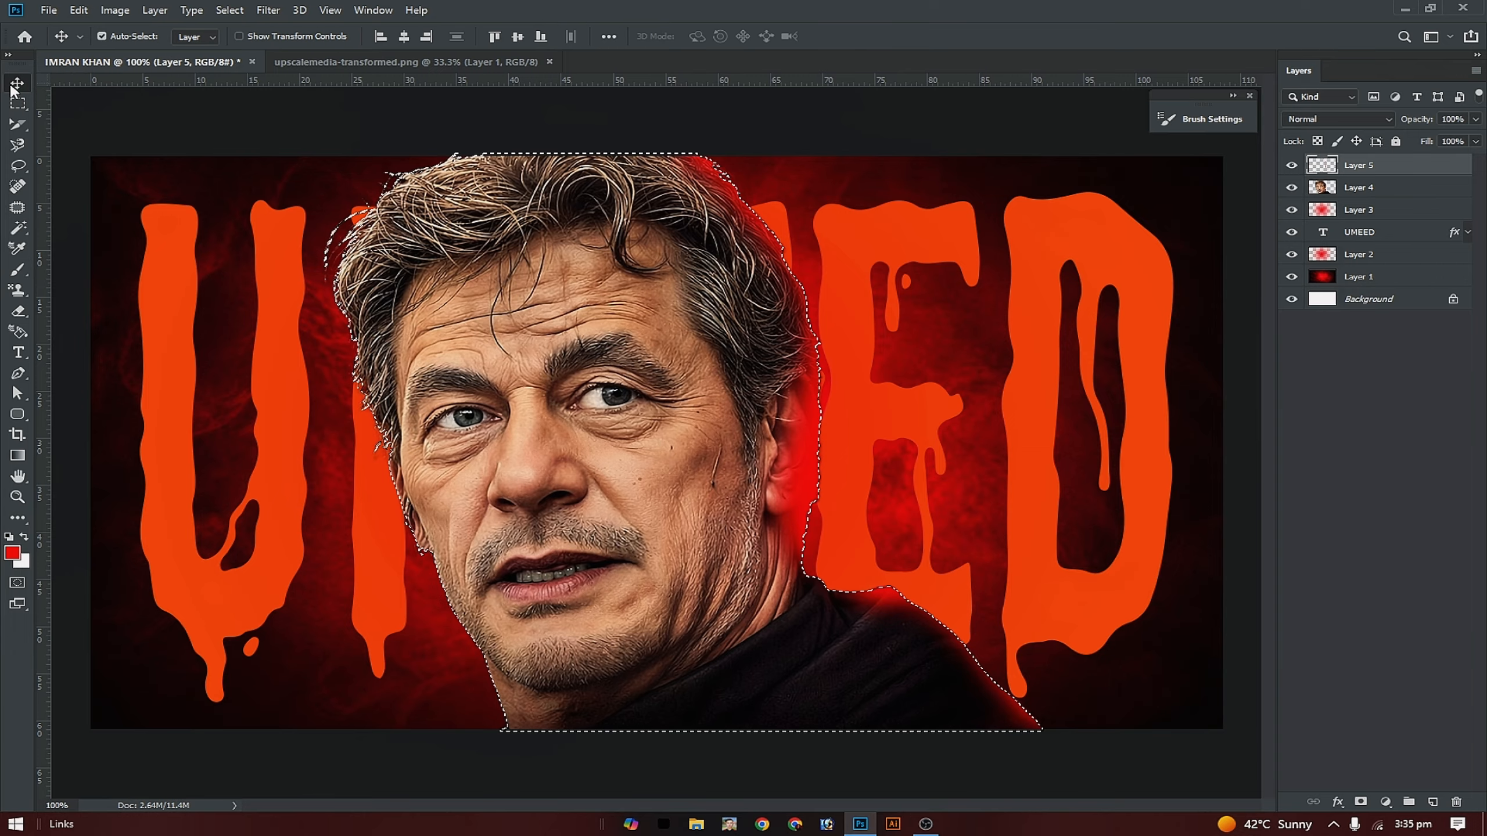
{"action": "key", "text": "ctrl+d"}
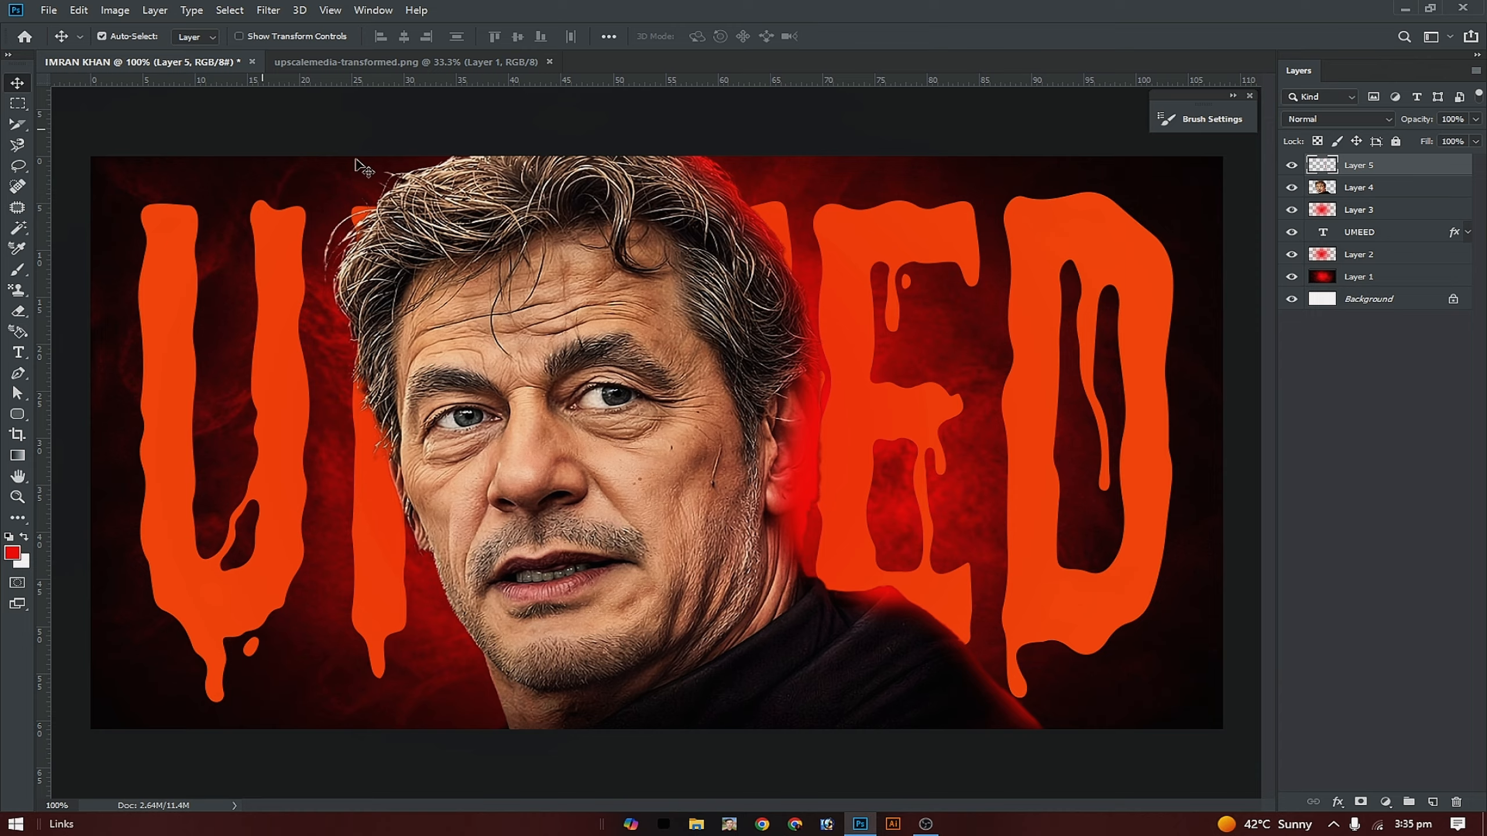
Set the opacity of the red rim light layer to 50%.
{"action": "left_click", "coordinate": [1476, 120]}
{"action": "left_click", "coordinate": [1461, 120]}
{"action": "type", "text": "50"}
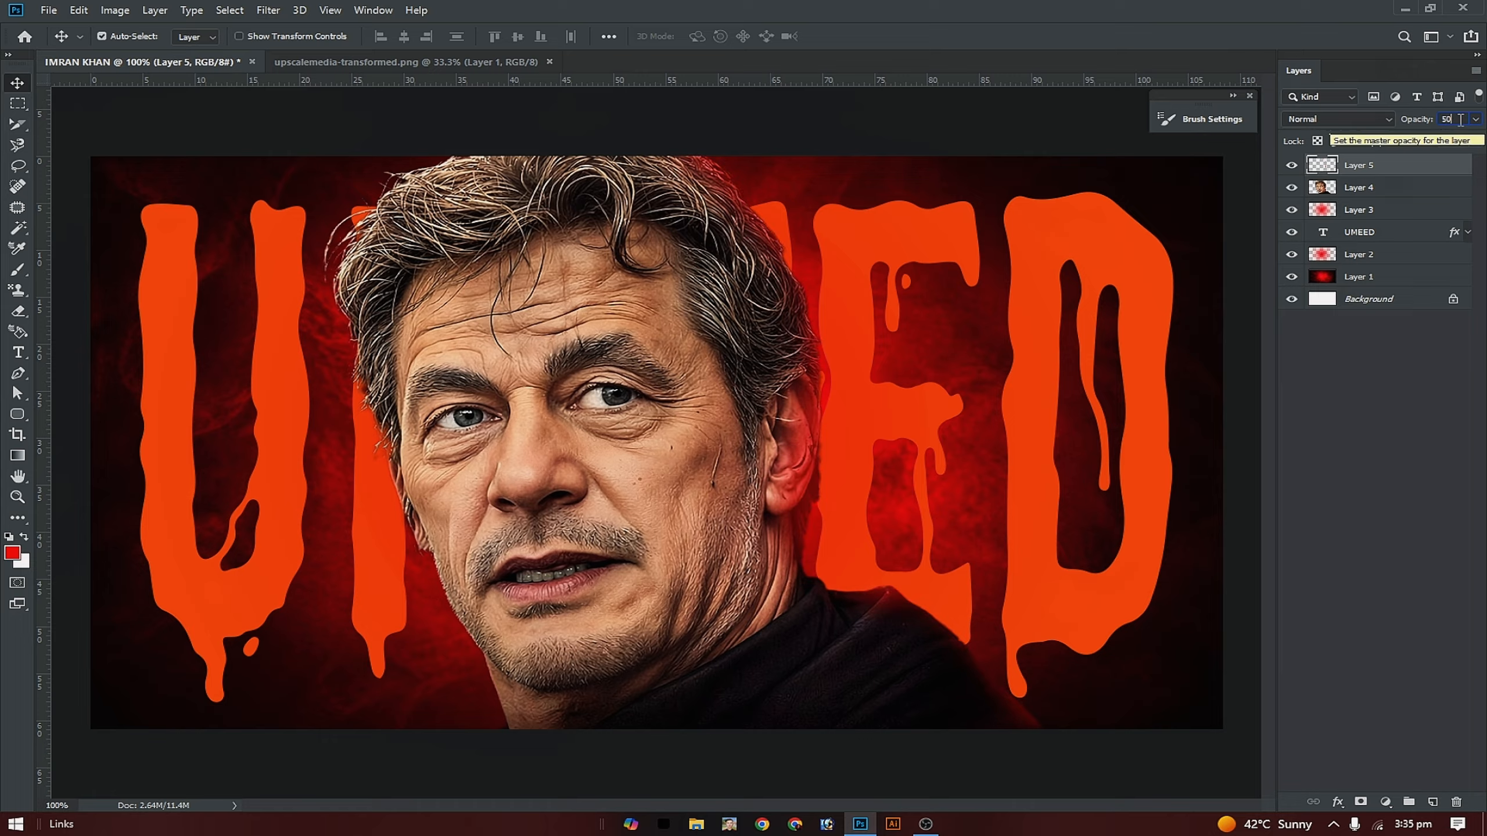
{"action": "left_click", "coordinate": [1391, 460]}
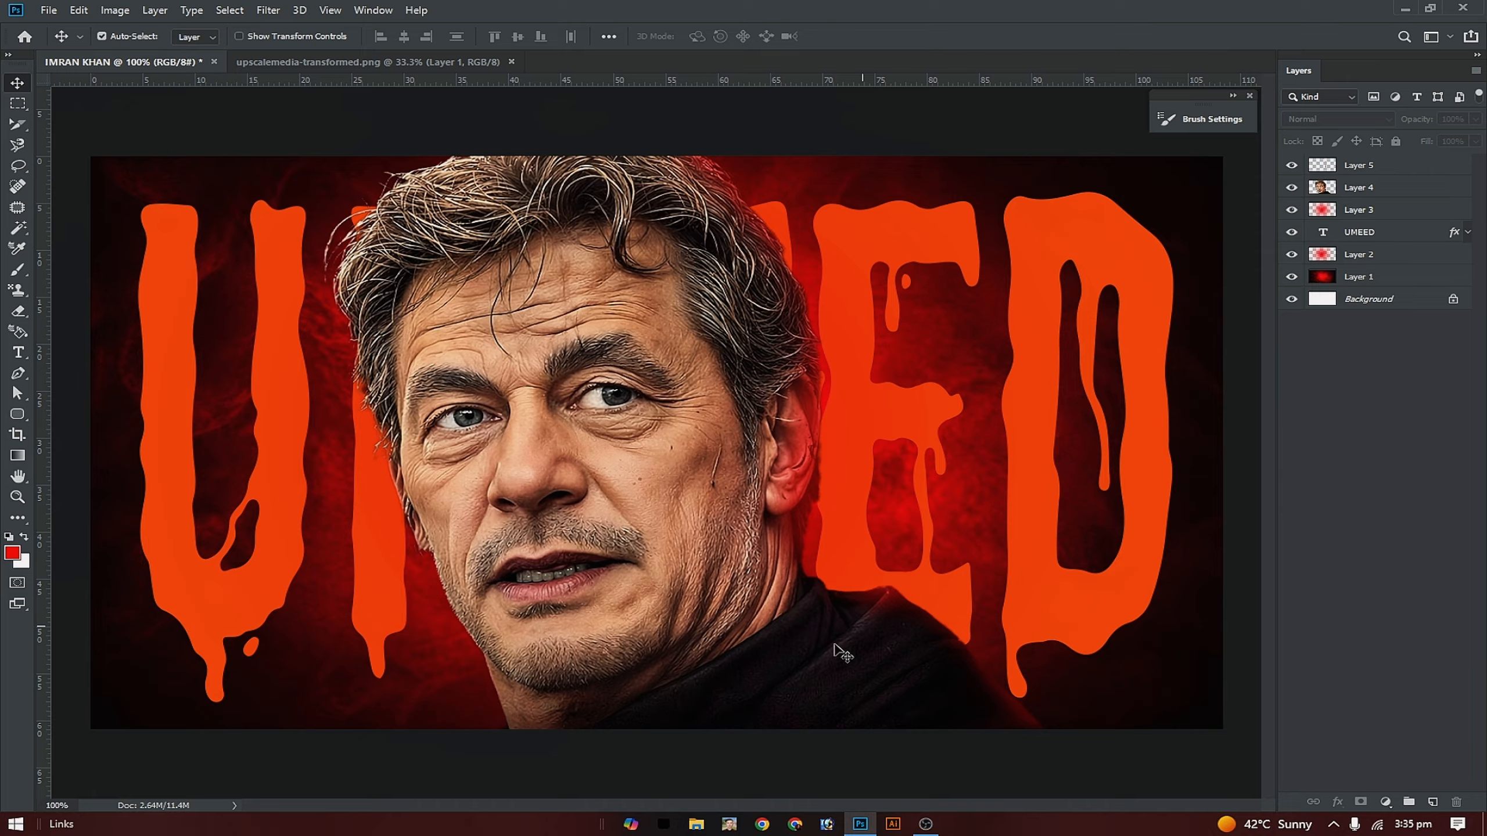
Open the portrait layer in the Camera Raw filter and set Exposure to +0.30 and Contrast to +35.
{"action": "left_click", "coordinate": [802, 667]}
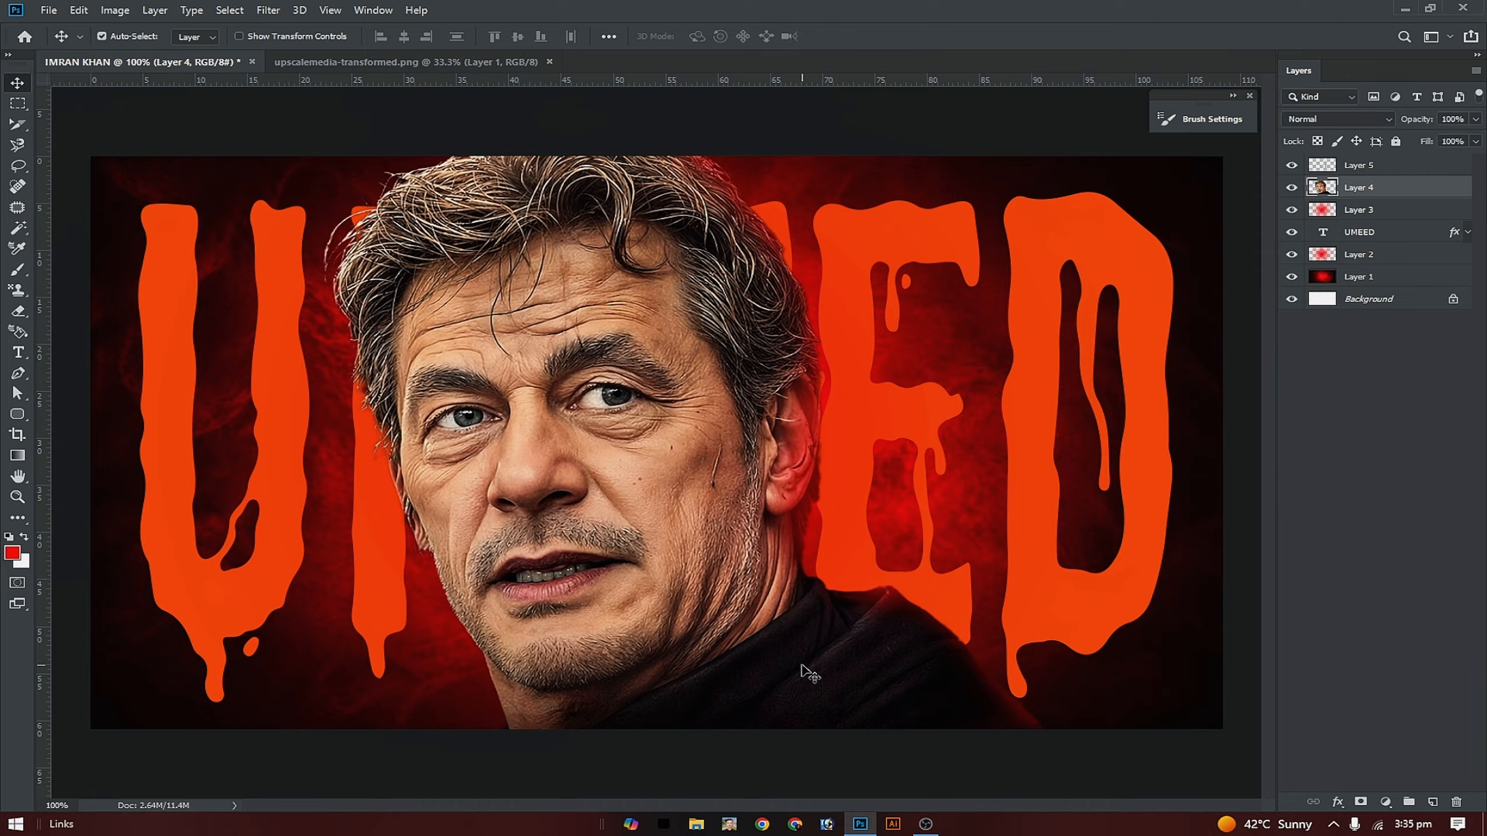
{"action": "key", "text": "ctrl+shift+a"}
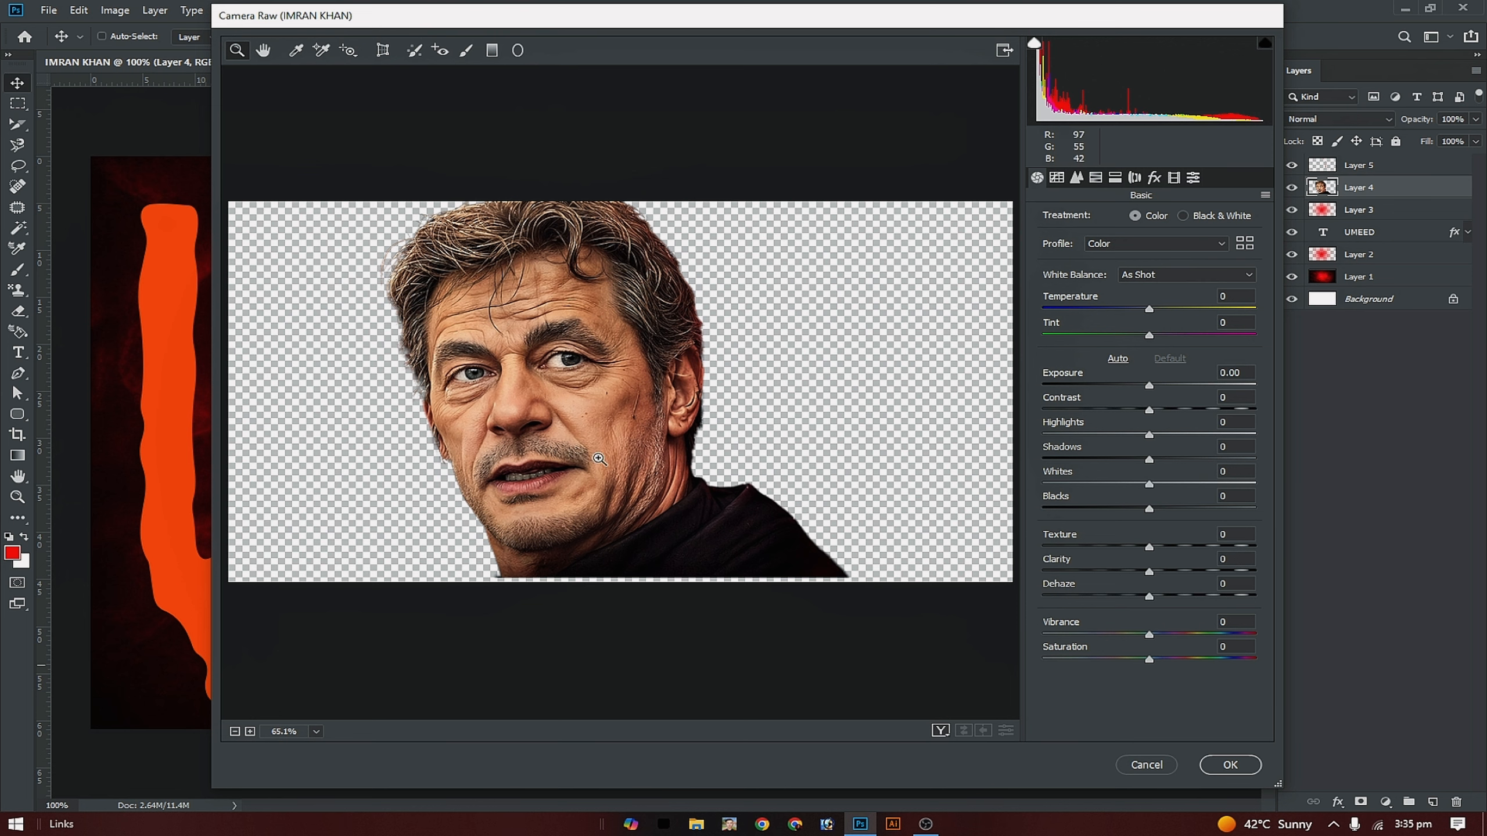
{"action": "left_click", "coordinate": [621, 425]}
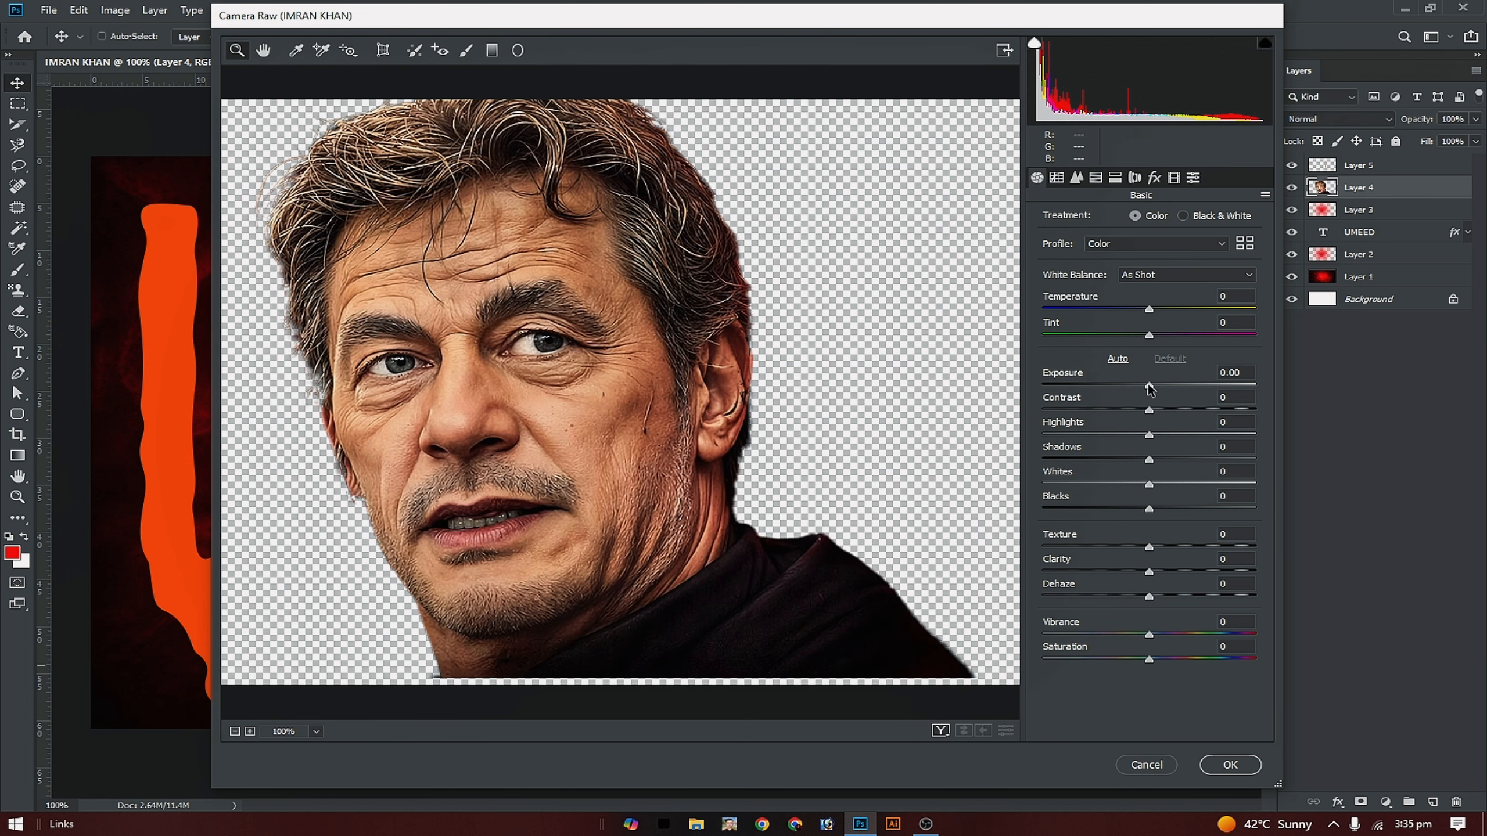
{"action": "left_click_drag", "start_coordinate": [1149, 386], "coordinate": [1165, 394]}
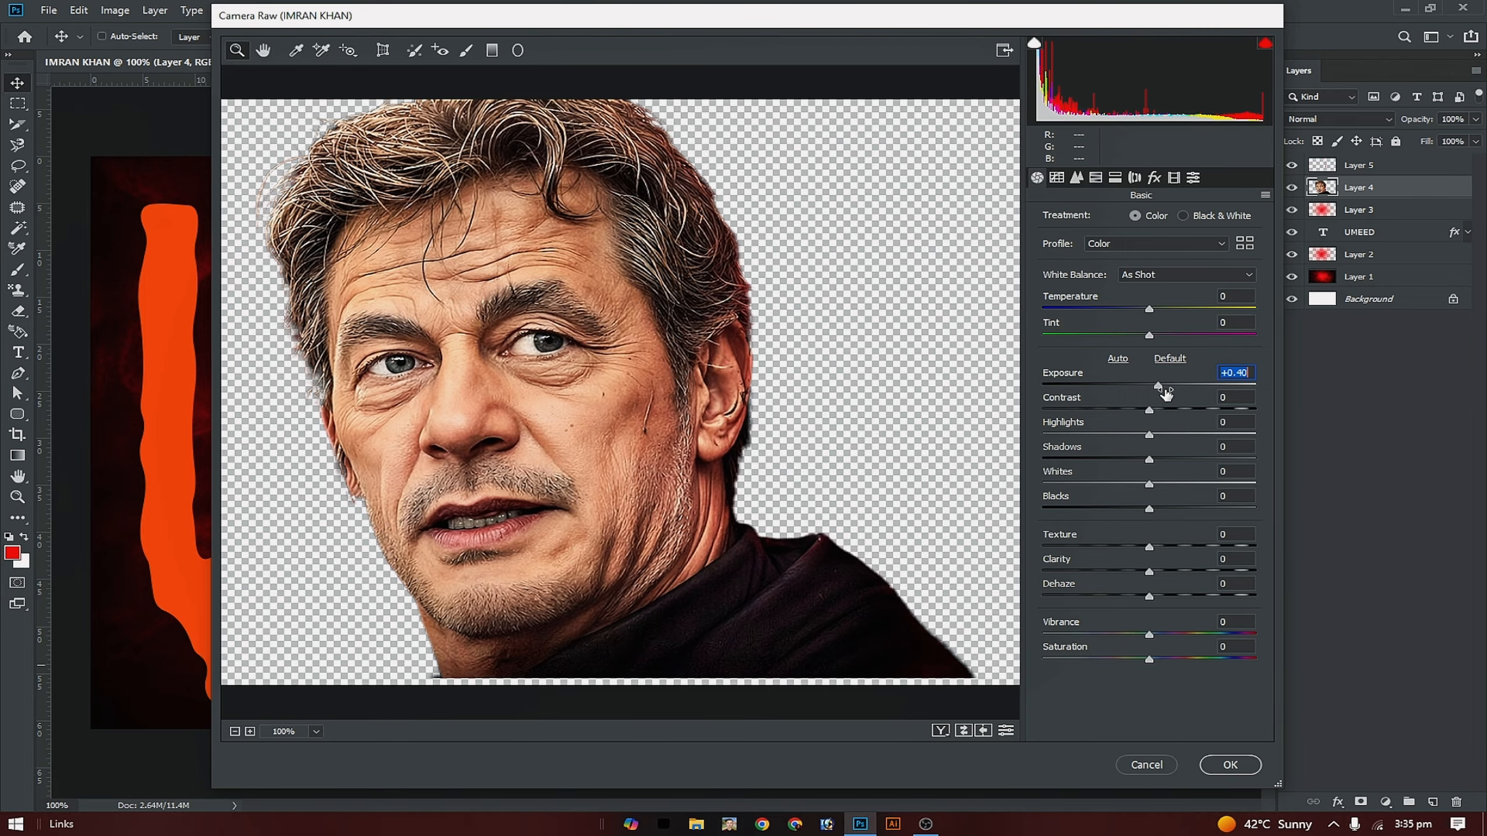
{"action": "left_click_drag", "start_coordinate": [1161, 391], "coordinate": [1208, 423]}
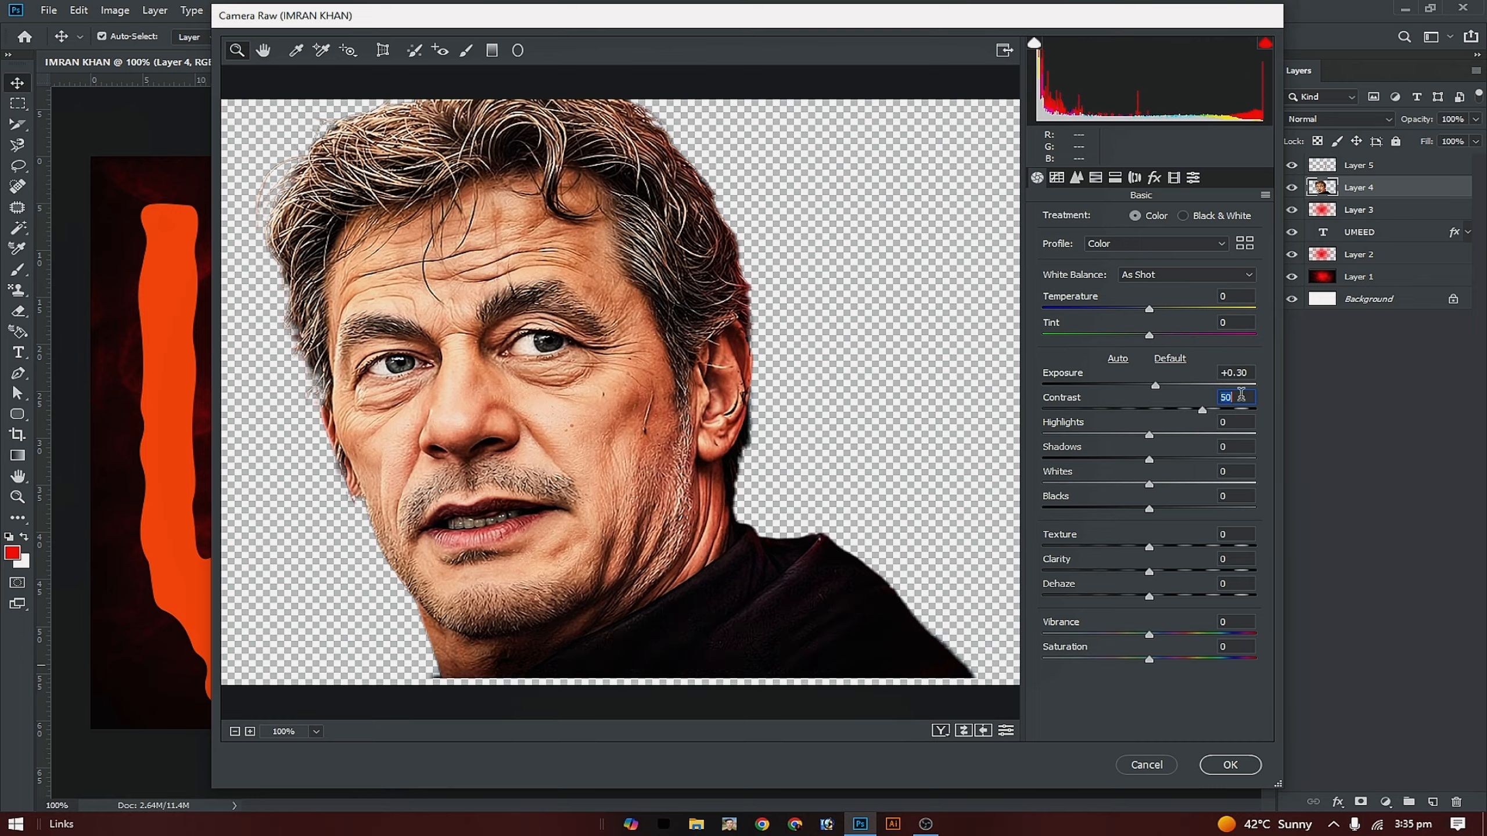
{"action": "type", "text": "35"}
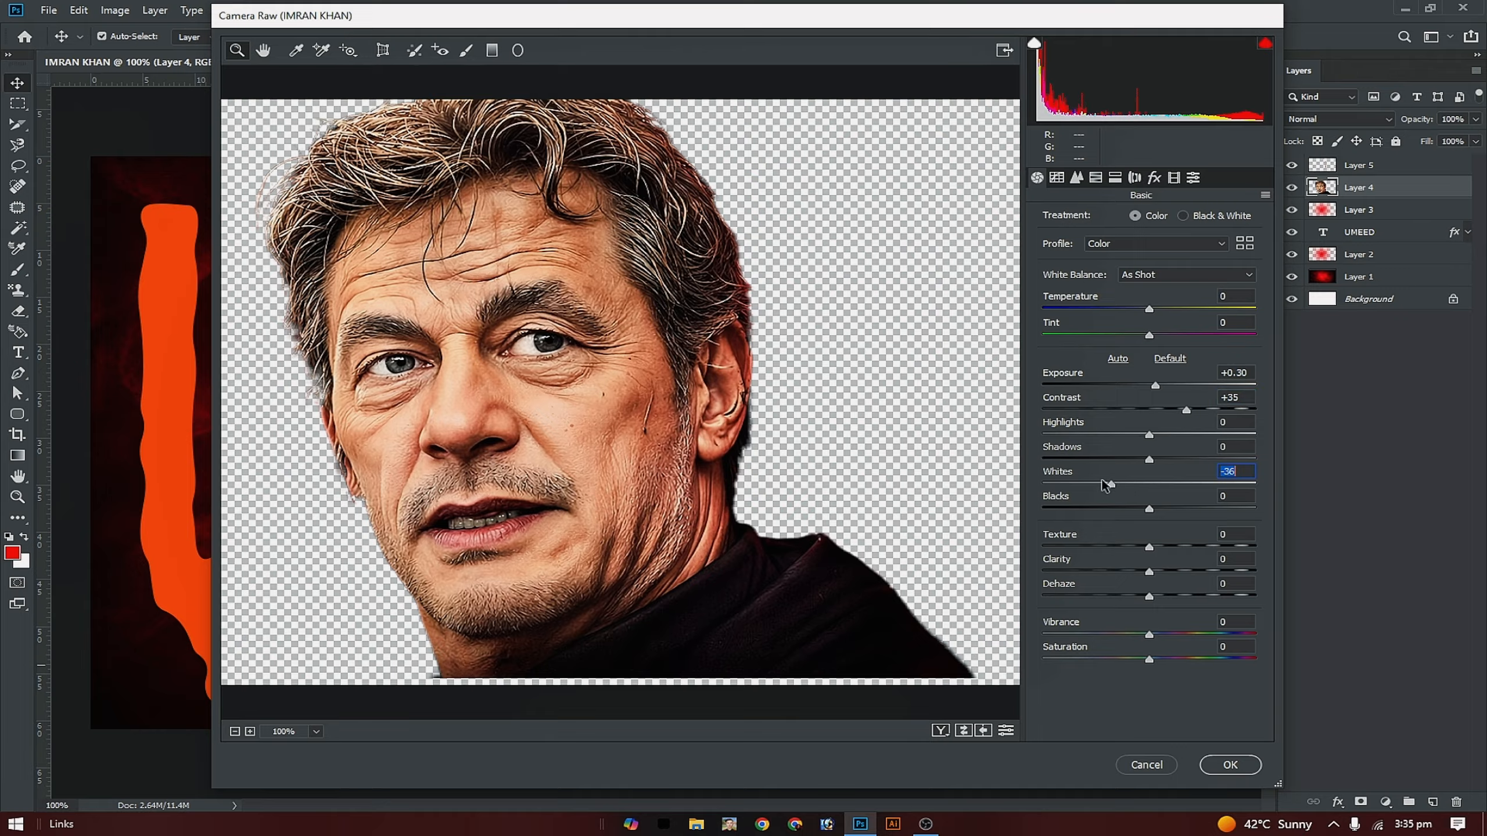
Set Whites to +25, Texture to +20, Clarity to +10 and Vibrance to +20, and apply the Camera Raw filter.
{"action": "left_click_drag", "start_coordinate": [1101, 481], "coordinate": [1192, 494]}
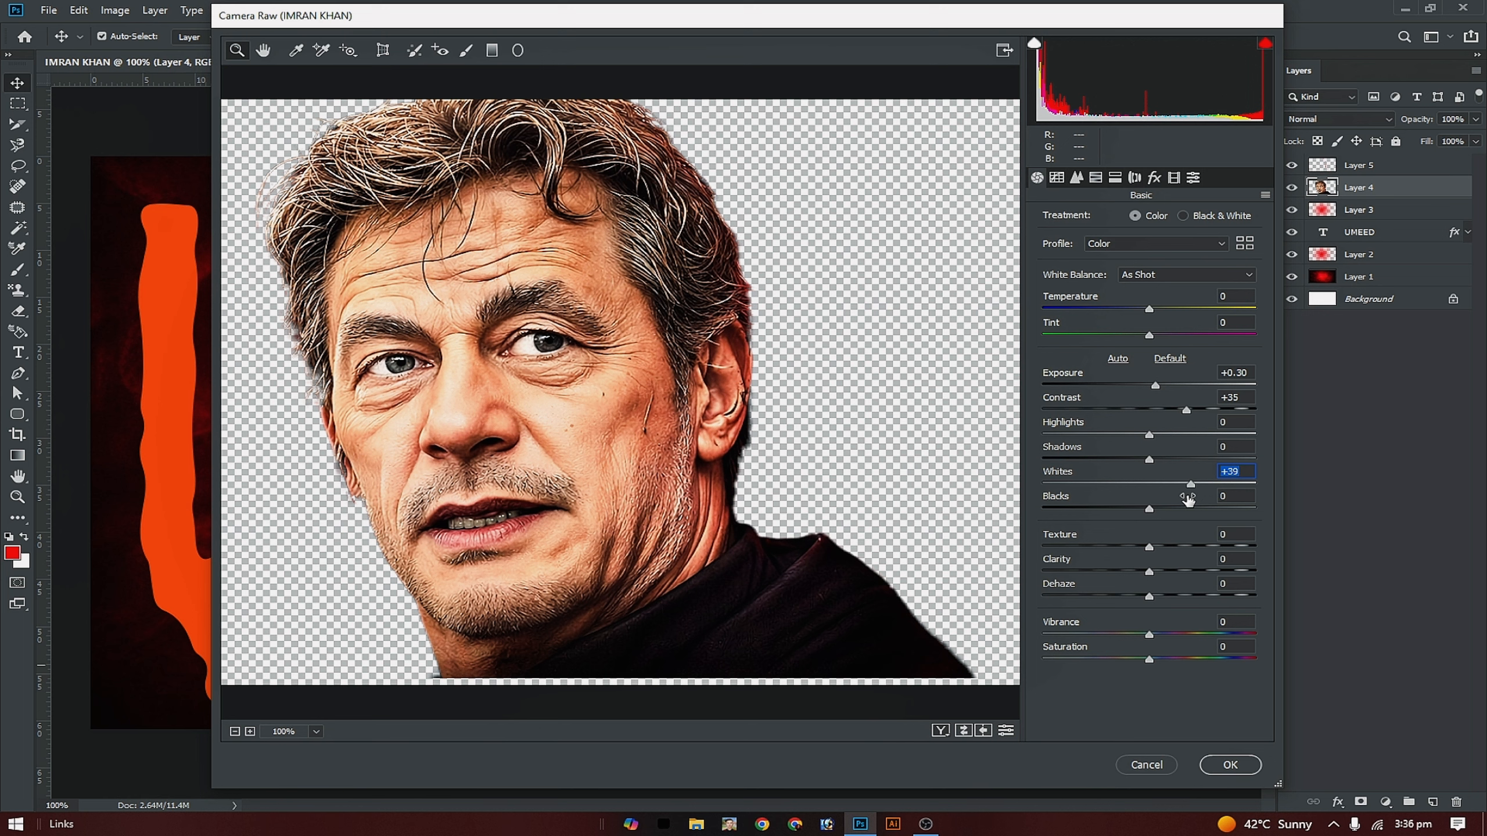
{"action": "type", "text": "25"}
{"action": "left_click_drag", "start_coordinate": [1150, 546], "coordinate": [1212, 551]}
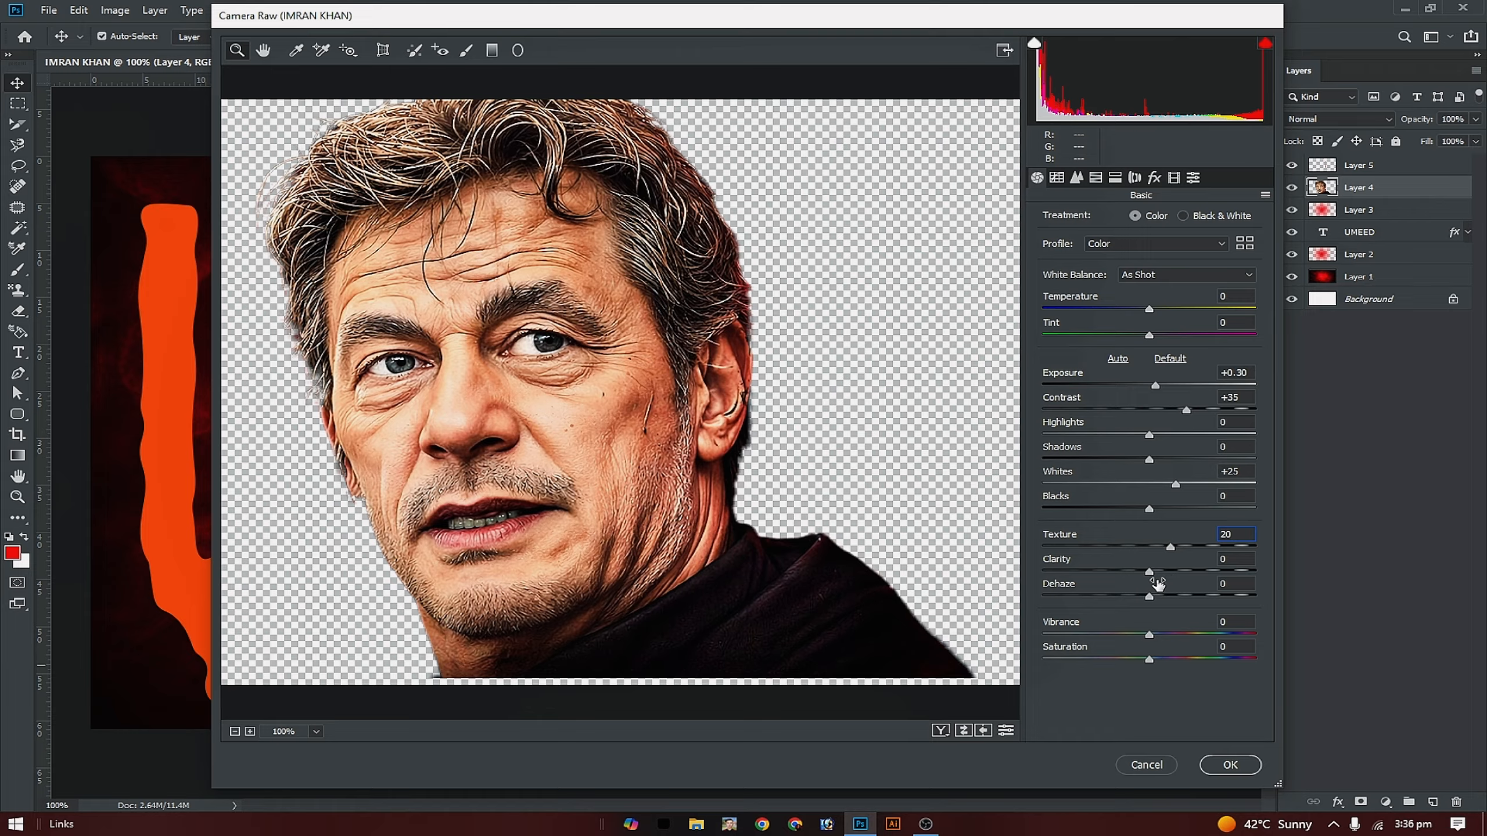
{"action": "key", "text": "Tab"}
{"action": "type", "text": "50"}
{"action": "key", "text": "BackSpace"}
{"action": "key", "text": "BackSpace"}
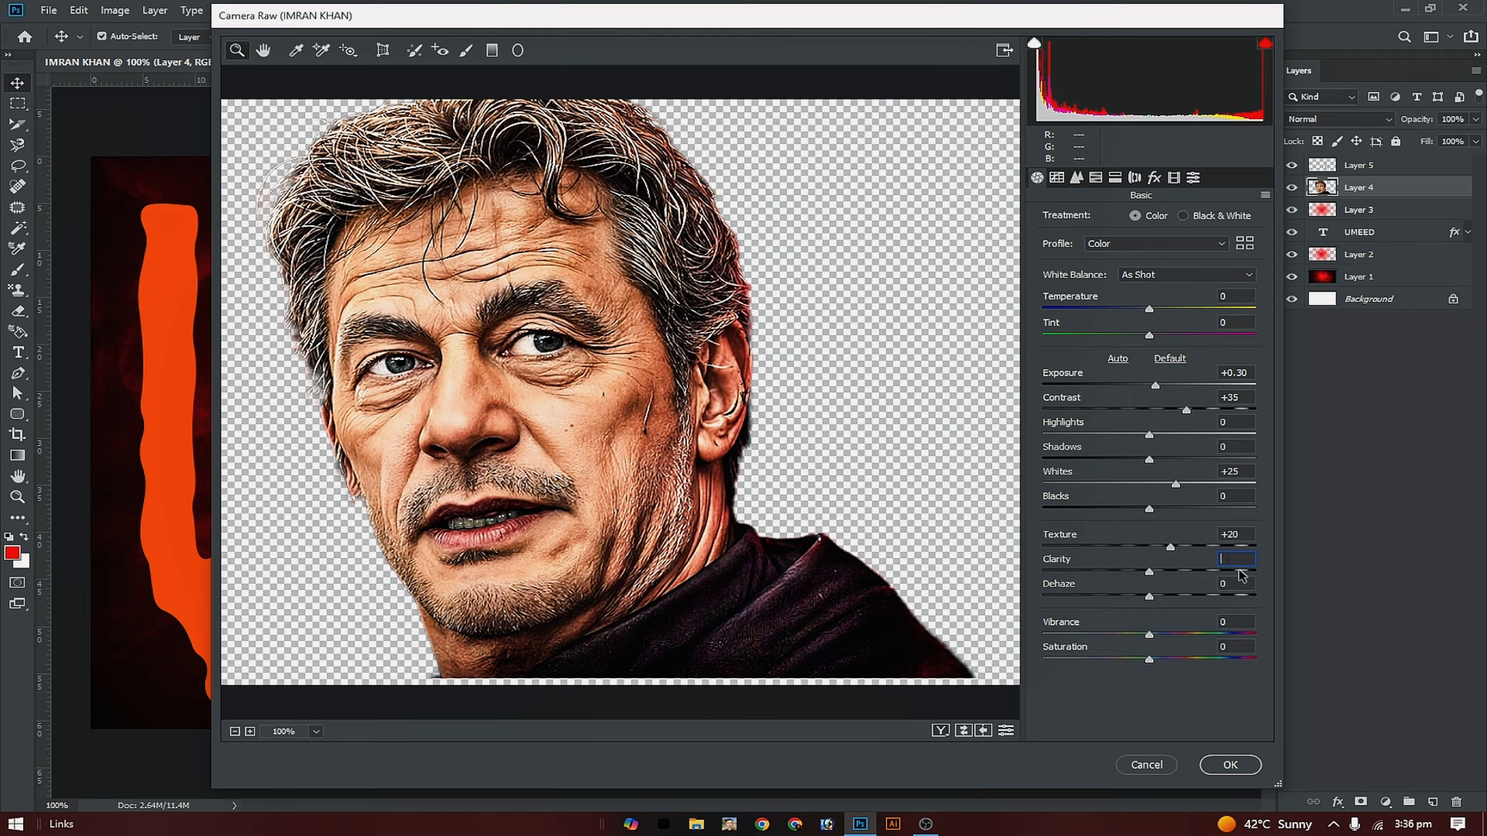
{"action": "type", "text": "10"}
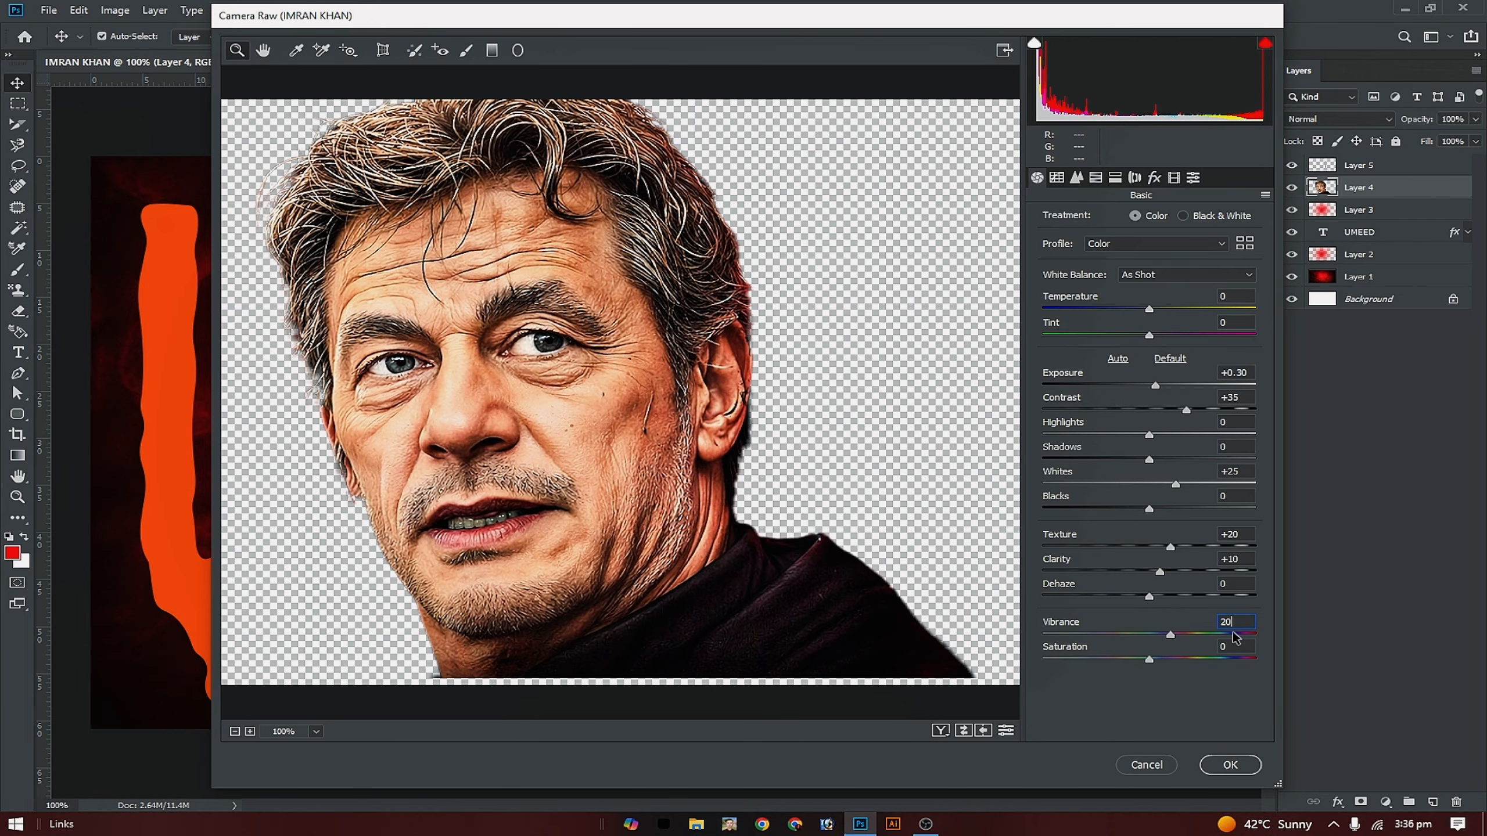
{"action": "left_click", "coordinate": [1231, 761]}
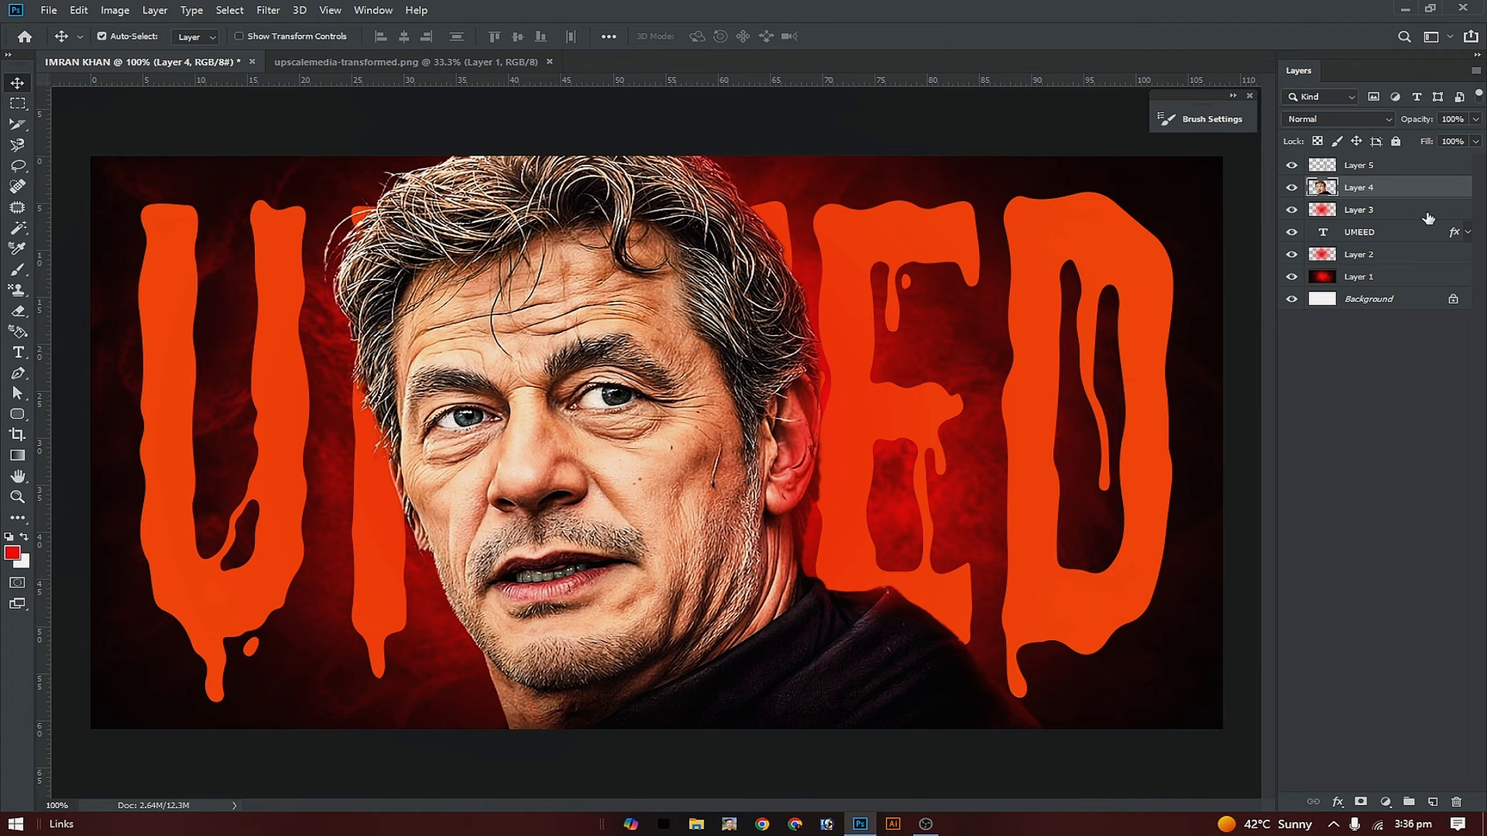
Give the portrait layer a red Outer Glow with 8% opacity, 30% spread and 50 px size.
{"action": "left_click", "coordinate": [1341, 800]}
{"action": "left_click", "coordinate": [1357, 779]}
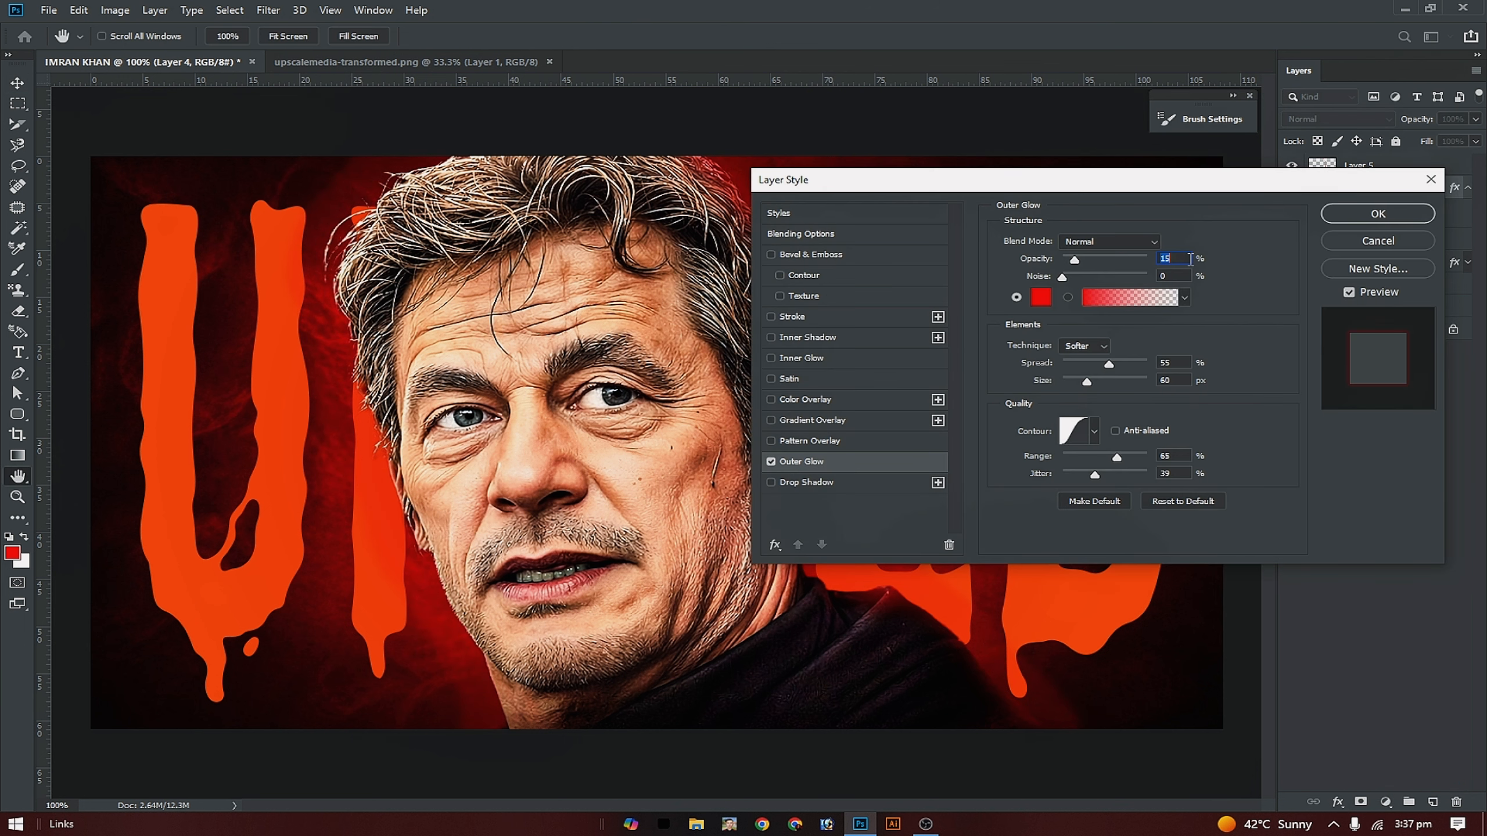
{"action": "type", "text": "10"}
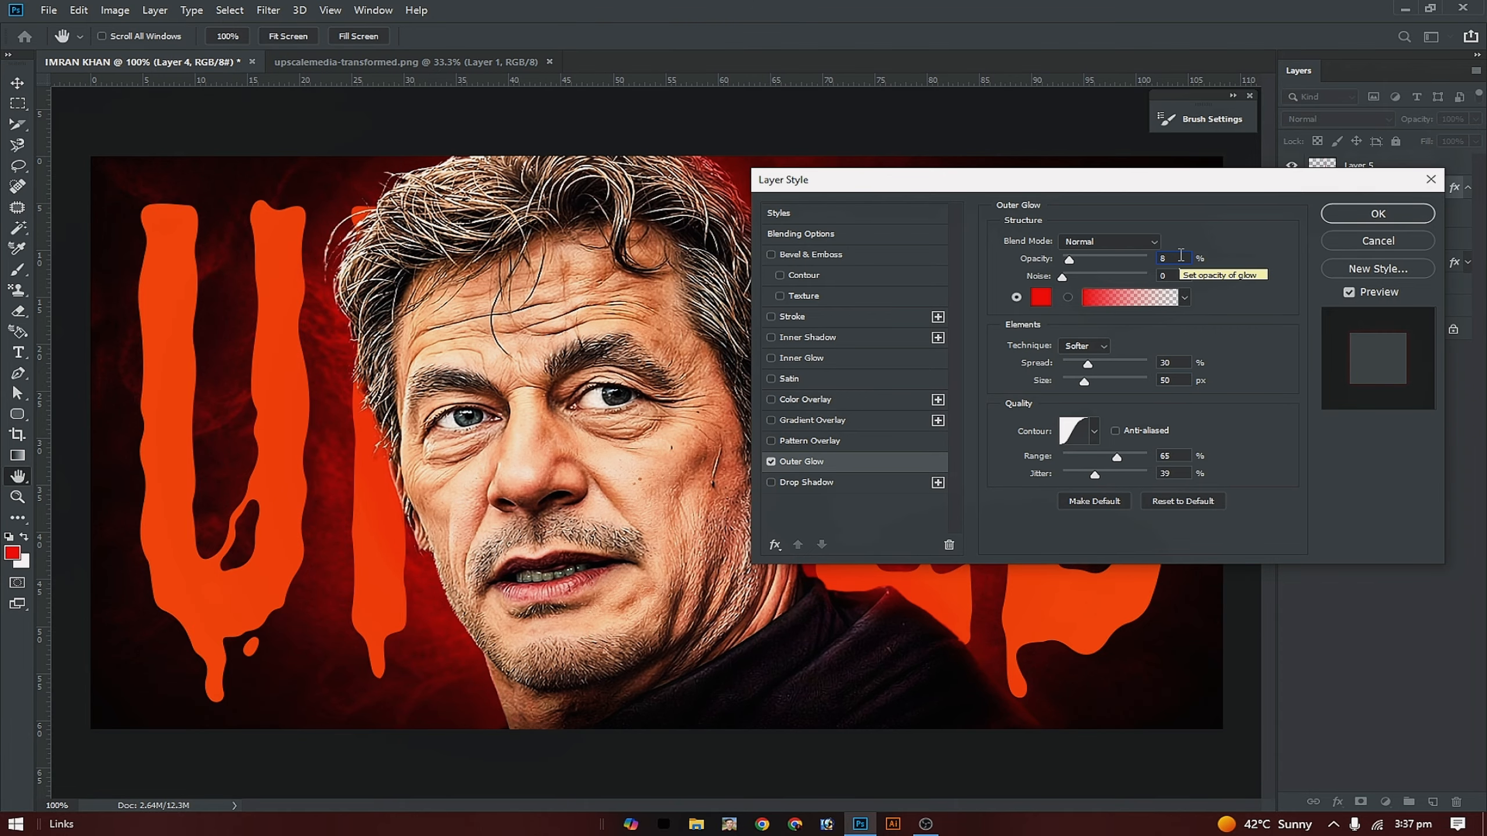
{"action": "left_click", "coordinate": [1367, 217]}
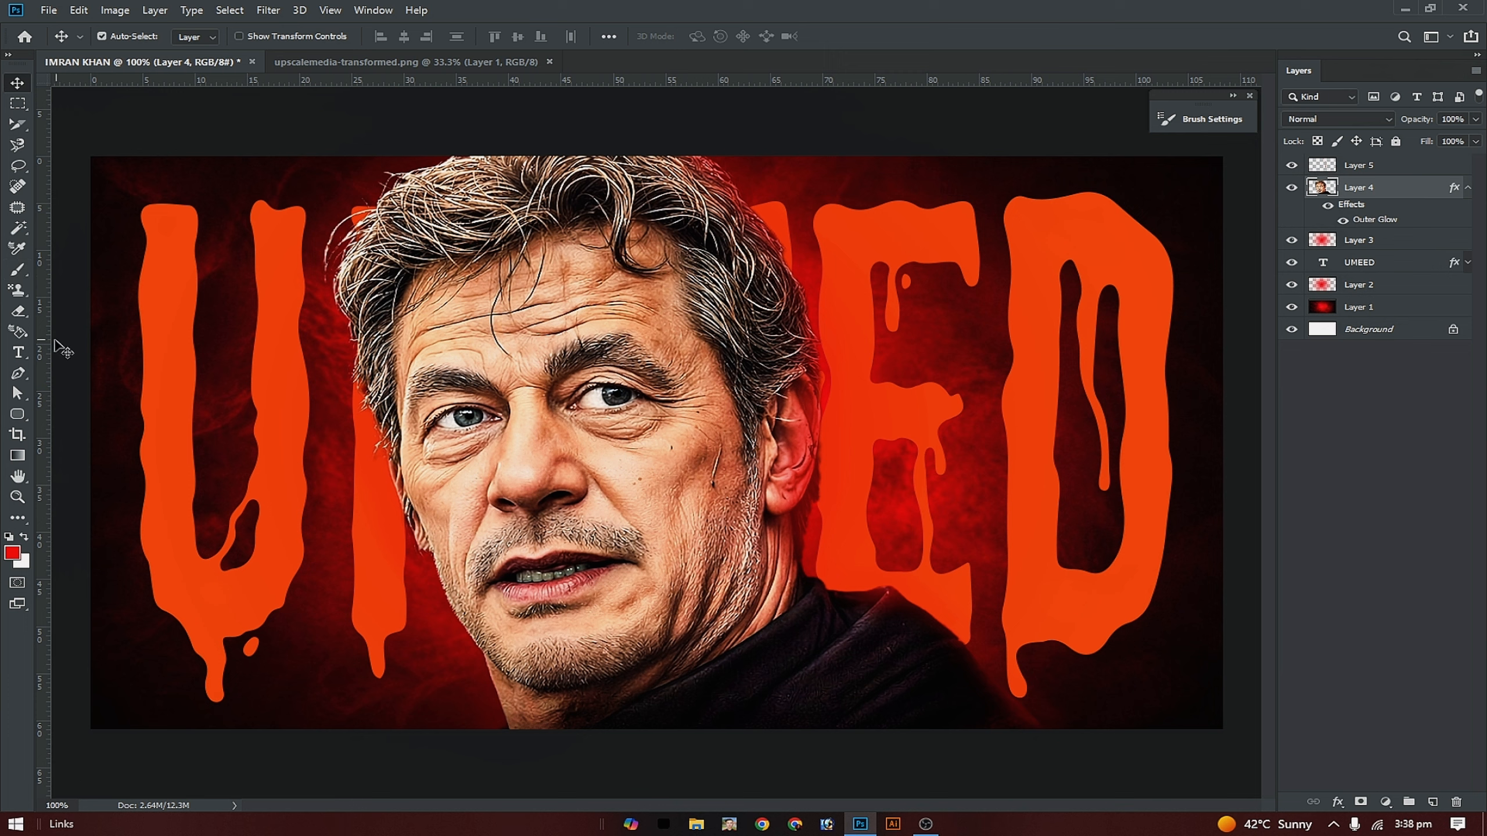
Darken both of the portrait's eyebrows with the Burn tool, using a 90 px brush on Midtones at 50% exposure.
{"action": "left_click", "coordinate": [15, 271]}
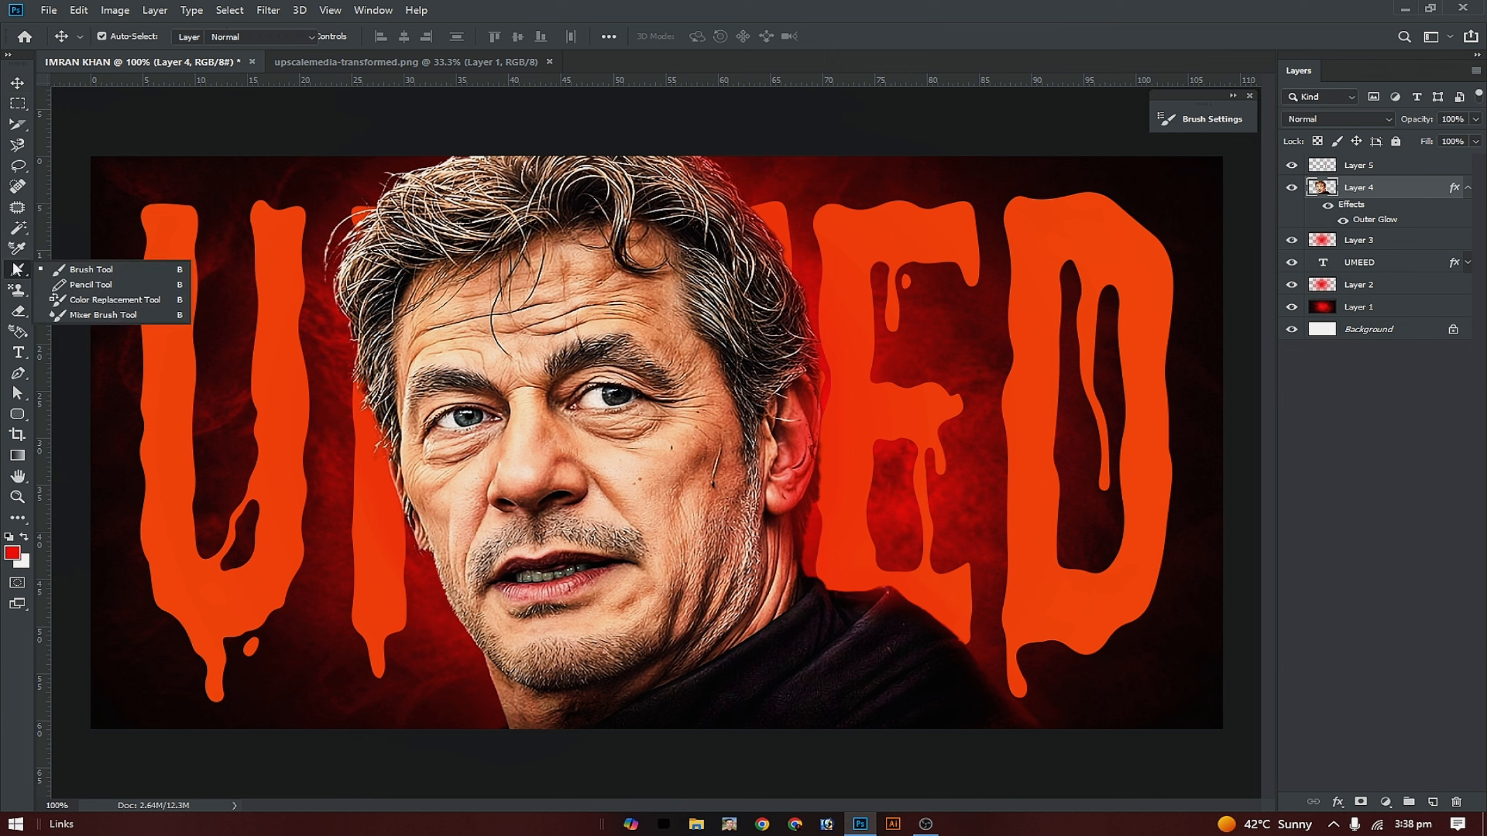
{"action": "left_click", "coordinate": [18, 229]}
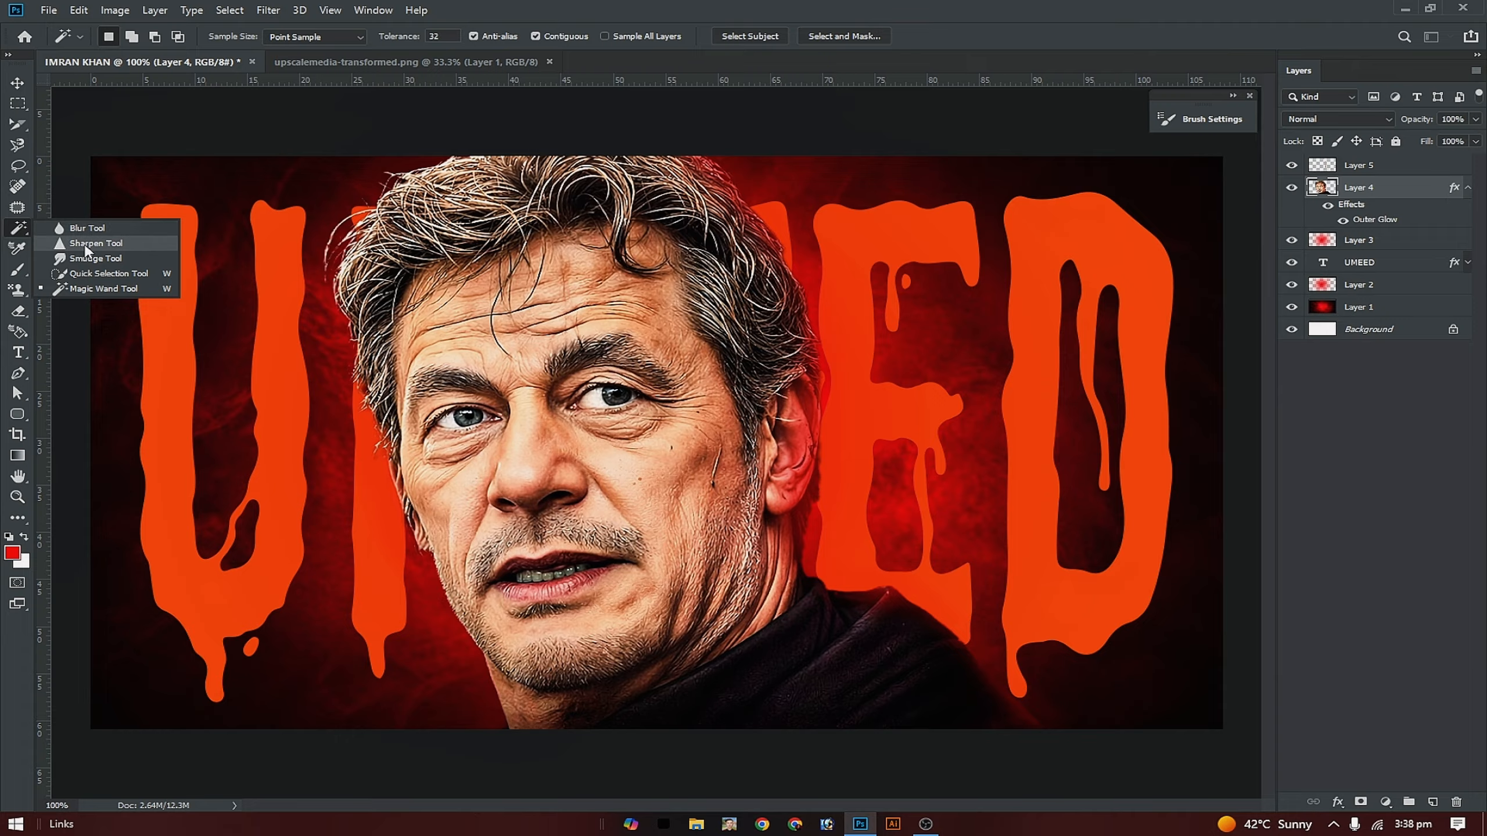
{"action": "right_click", "coordinate": [17, 166]}
{"action": "left_click", "coordinate": [88, 182]}
{"action": "key", "text": "ctrl+plus"}
{"action": "left_click_drag", "start_coordinate": [593, 540], "coordinate": [562, 255]}
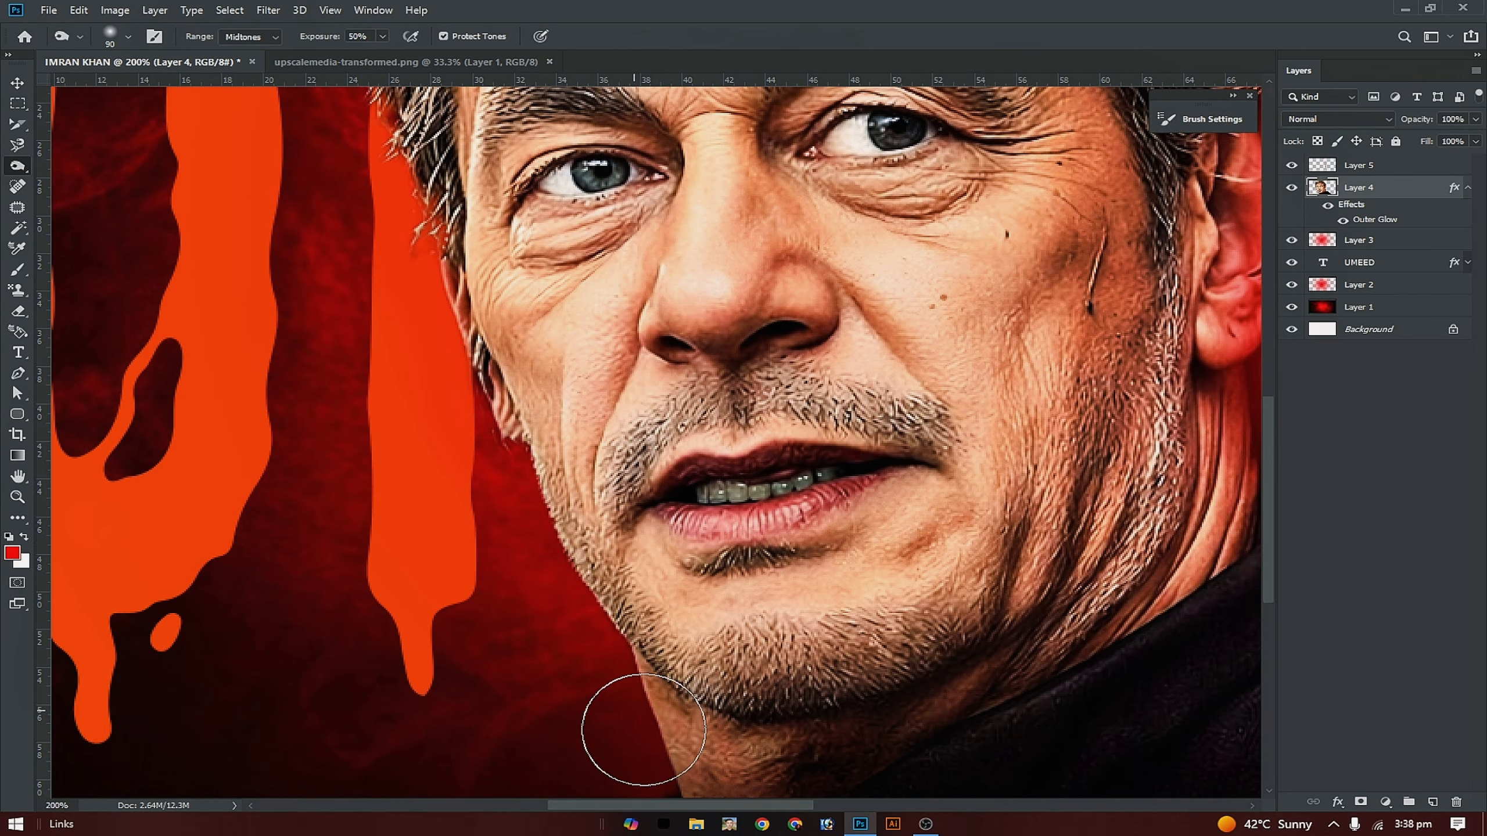
{"action": "mouse_move", "coordinate": [986, 624]}
{"action": "left_mouse_down"}
{"action": "mouse_move", "coordinate": [614, 584]}
{"action": "mouse_move", "coordinate": [784, 412]}
{"action": "mouse_move", "coordinate": [732, 368]}
{"action": "left_mouse_up"}
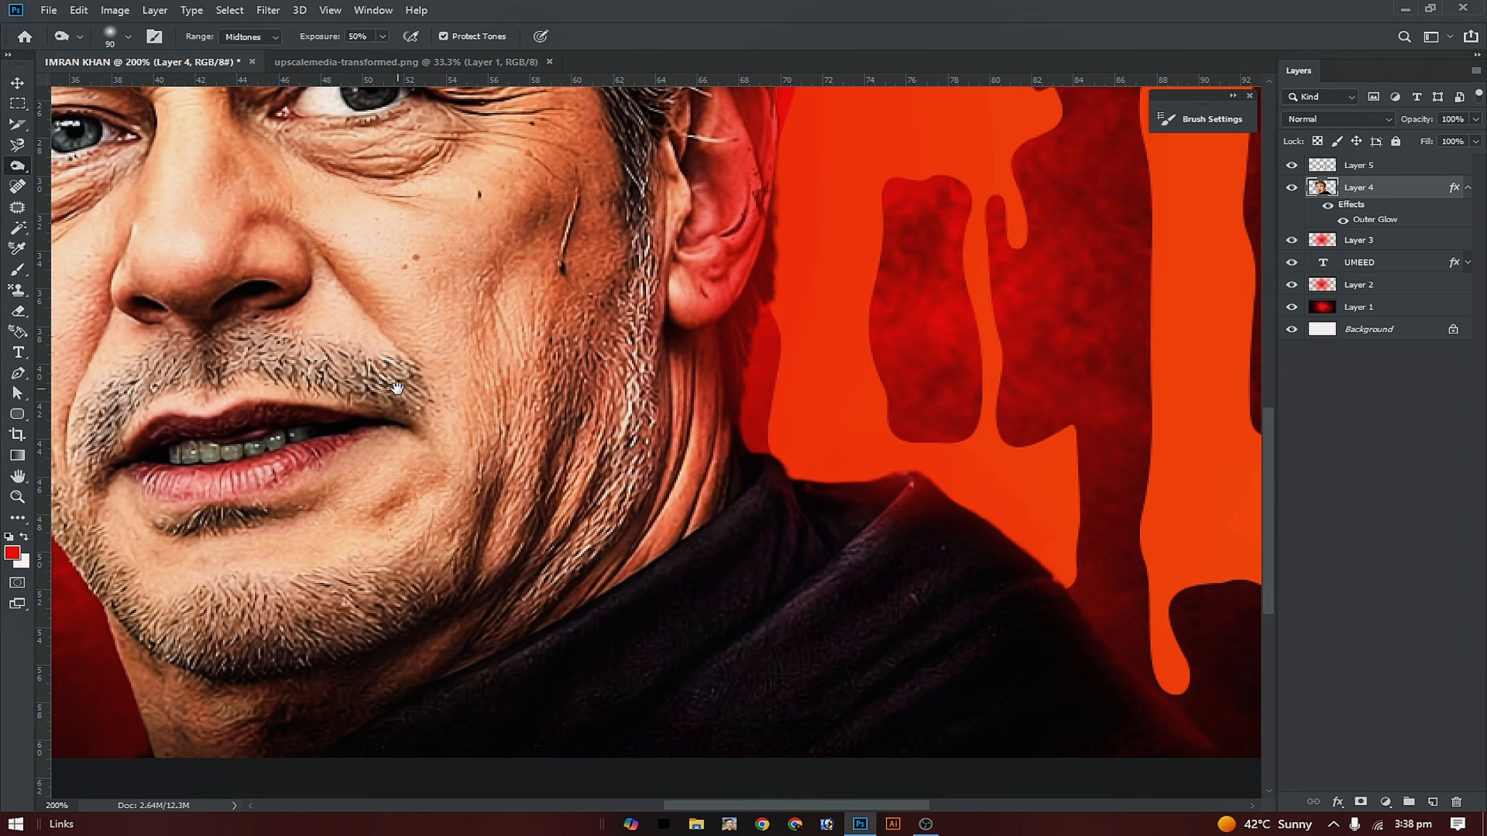
{"action": "mouse_move", "coordinate": [445, 440]}
{"action": "left_mouse_down"}
{"action": "mouse_move", "coordinate": [760, 622]}
{"action": "mouse_move", "coordinate": [825, 697]}
{"action": "left_mouse_up"}
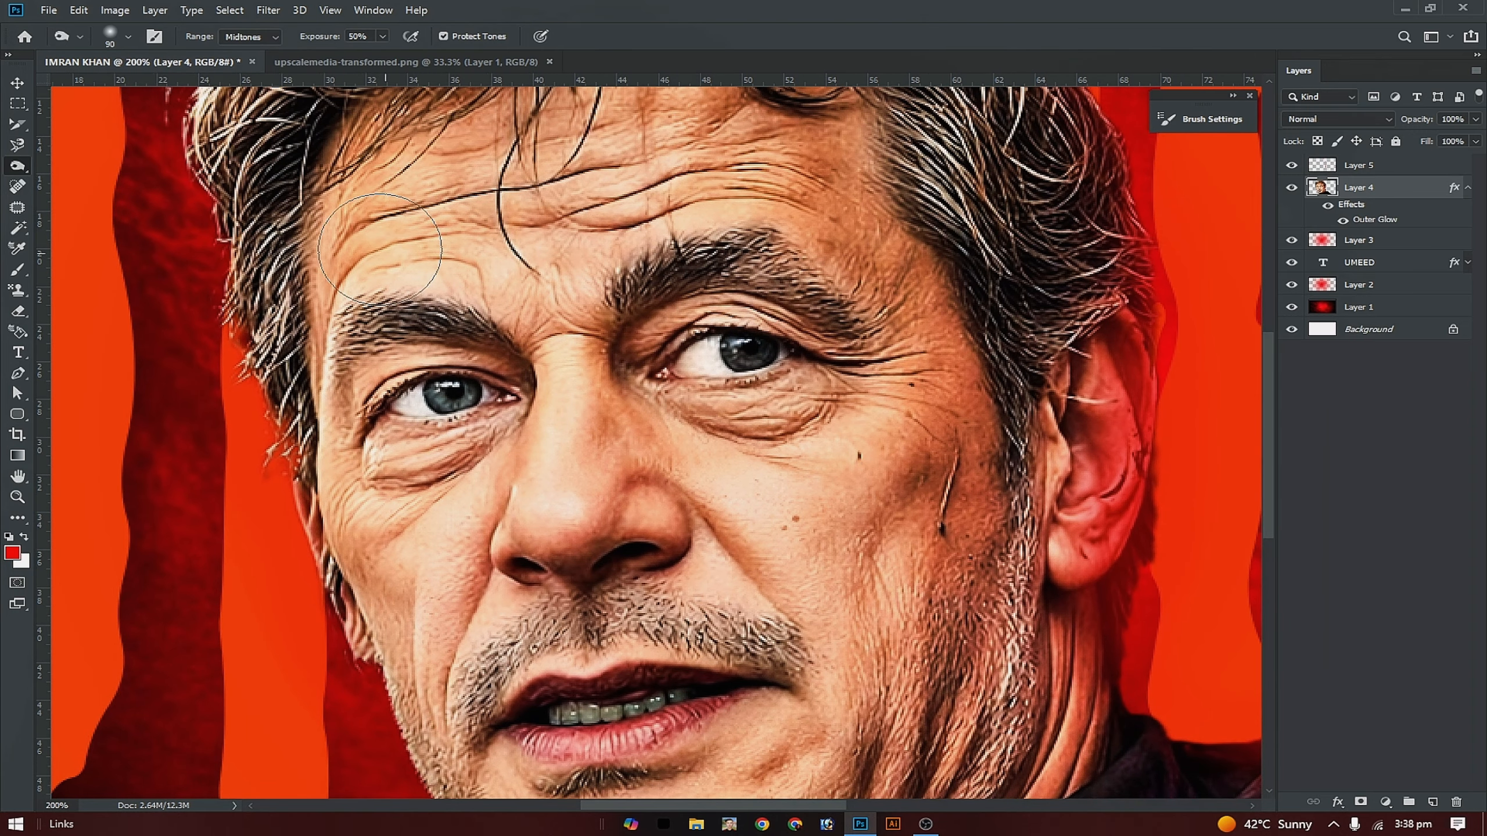
{"action": "left_click_drag", "start_coordinate": [351, 316], "coordinate": [479, 299]}
{"action": "left_click_drag", "start_coordinate": [620, 281], "coordinate": [843, 270]}
Reduce the Burn brush to 40 px and darken the moustache down to the corner of the mouth.
{"action": "key", "text": "bracketleft"}
{"action": "key", "text": "bracketleft"}
{"action": "key", "text": "bracketleft"}
{"action": "key", "text": "bracketleft"}
{"action": "key", "text": "bracketleft"}
{"action": "mouse_move", "coordinate": [662, 632]}
{"action": "left_mouse_down"}
{"action": "mouse_move", "coordinate": [620, 615]}
{"action": "mouse_move", "coordinate": [627, 585]}
{"action": "mouse_move", "coordinate": [684, 632]}
{"action": "mouse_move", "coordinate": [700, 609]}
{"action": "mouse_move", "coordinate": [714, 629]}
{"action": "mouse_move", "coordinate": [770, 642]}
{"action": "mouse_move", "coordinate": [767, 667]}
{"action": "left_mouse_up"}
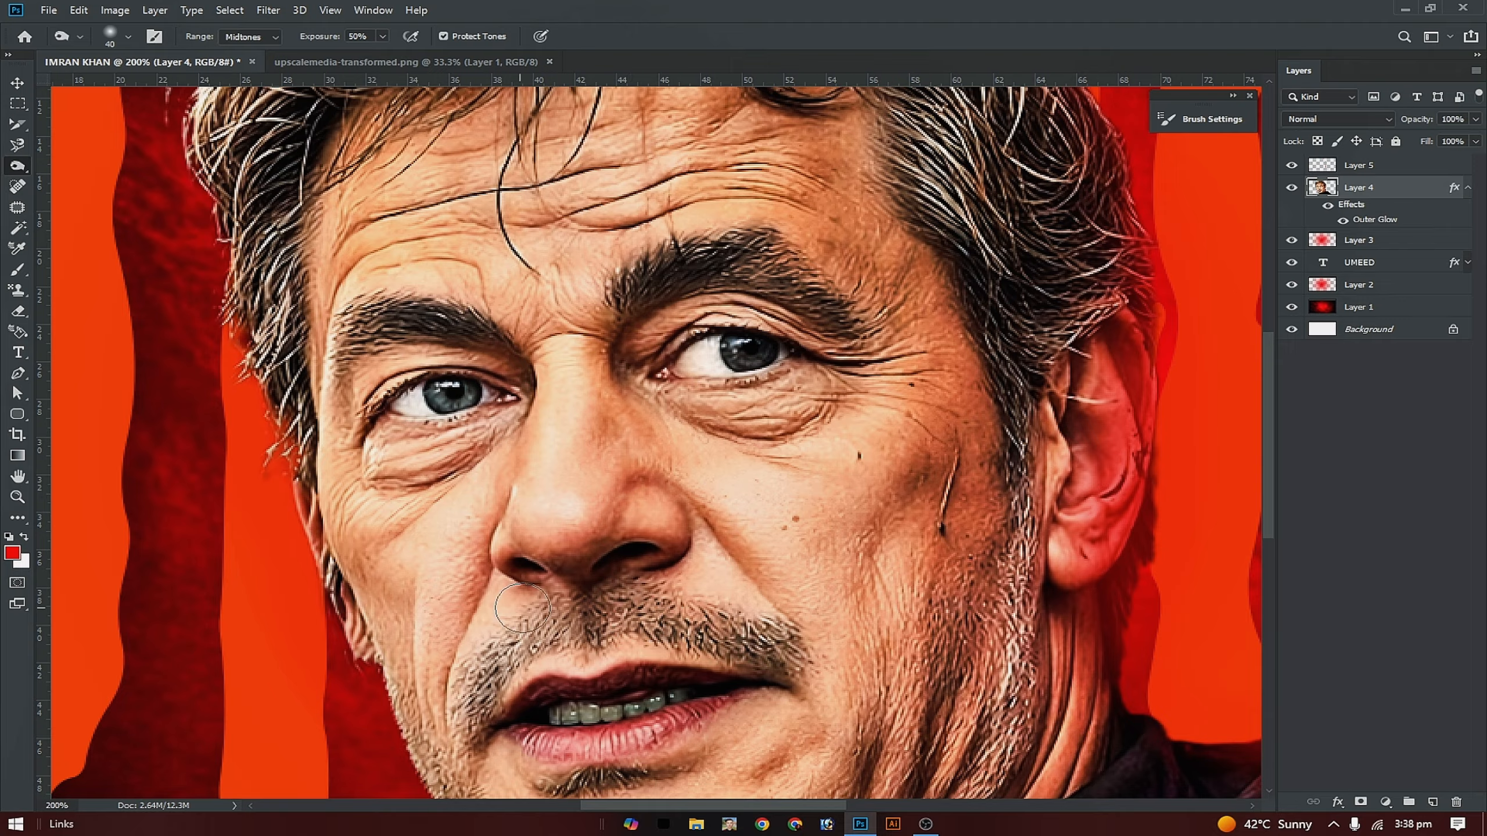
{"action": "mouse_move", "coordinate": [563, 609]}
{"action": "left_mouse_down"}
{"action": "mouse_move", "coordinate": [503, 667]}
{"action": "mouse_move", "coordinate": [502, 638]}
{"action": "mouse_move", "coordinate": [462, 726]}
{"action": "left_mouse_up"}
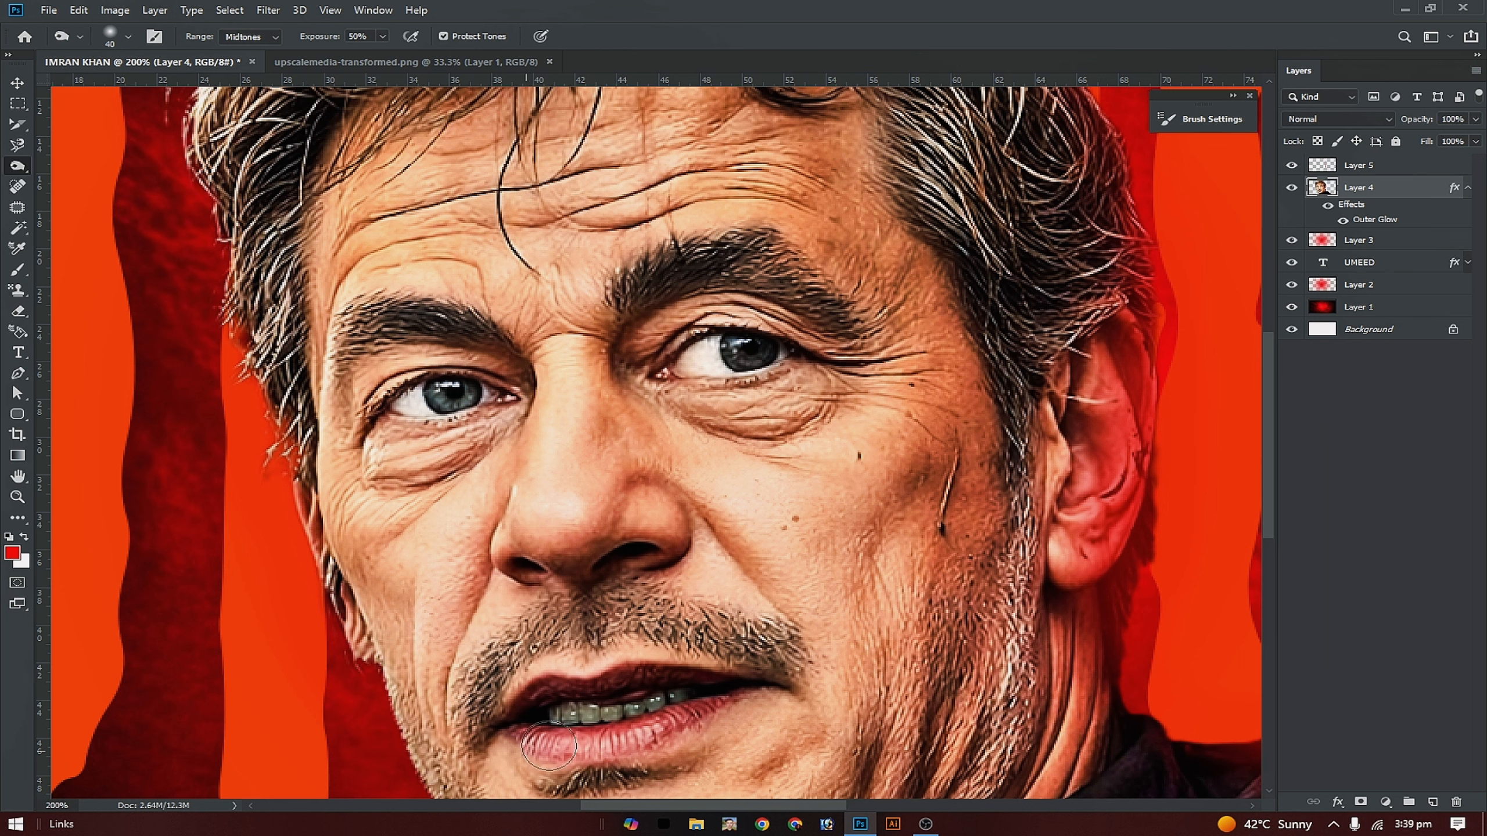
Burn the sideburn below the ear and the beard stubble along the jaw and chin.
{"action": "left_click_drag", "start_coordinate": [693, 657], "coordinate": [553, 437]}
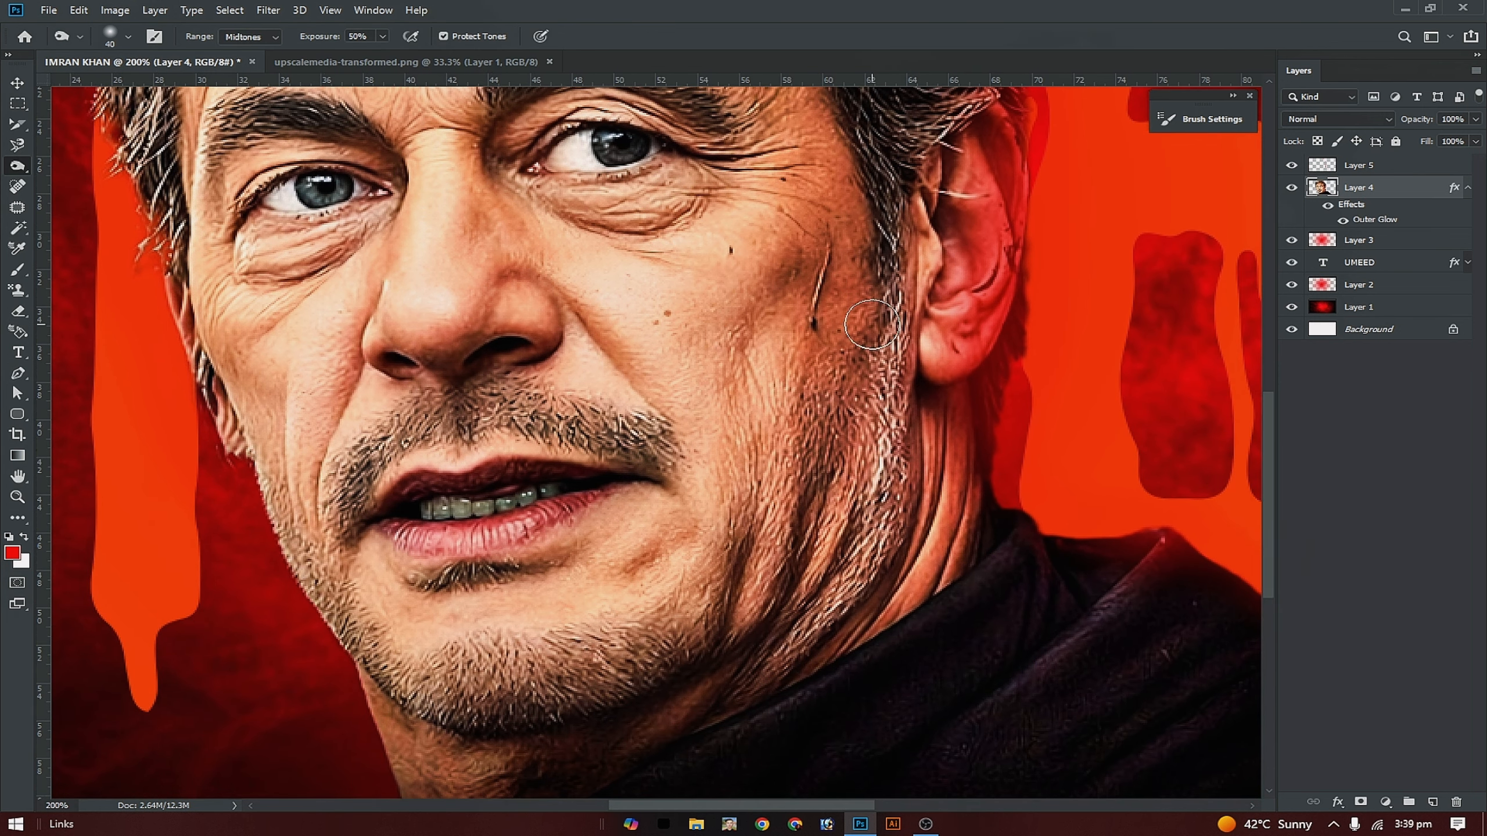
{"action": "mouse_move", "coordinate": [896, 382]}
{"action": "left_mouse_down"}
{"action": "mouse_move", "coordinate": [861, 527]}
{"action": "mouse_move", "coordinate": [855, 410]}
{"action": "mouse_move", "coordinate": [795, 459]}
{"action": "mouse_move", "coordinate": [856, 451]}
{"action": "mouse_move", "coordinate": [812, 524]}
{"action": "mouse_move", "coordinate": [894, 463]}
{"action": "mouse_move", "coordinate": [861, 527]}
{"action": "left_mouse_up"}
{"action": "mouse_move", "coordinate": [663, 636]}
{"action": "left_mouse_down"}
{"action": "mouse_move", "coordinate": [591, 708]}
{"action": "mouse_move", "coordinate": [573, 674]}
{"action": "mouse_move", "coordinate": [540, 667]}
{"action": "mouse_move", "coordinate": [463, 712]}
{"action": "mouse_move", "coordinate": [451, 668]}
{"action": "mouse_move", "coordinate": [330, 636]}
{"action": "mouse_move", "coordinate": [352, 516]}
{"action": "mouse_move", "coordinate": [316, 604]}
{"action": "mouse_move", "coordinate": [265, 510]}
{"action": "mouse_move", "coordinate": [239, 514]}
{"action": "mouse_move", "coordinate": [352, 638]}
{"action": "mouse_move", "coordinate": [245, 467]}
{"action": "mouse_move", "coordinate": [296, 574]}
{"action": "mouse_move", "coordinate": [217, 455]}
{"action": "mouse_move", "coordinate": [208, 352]}
{"action": "mouse_move", "coordinate": [318, 570]}
{"action": "left_mouse_up"}
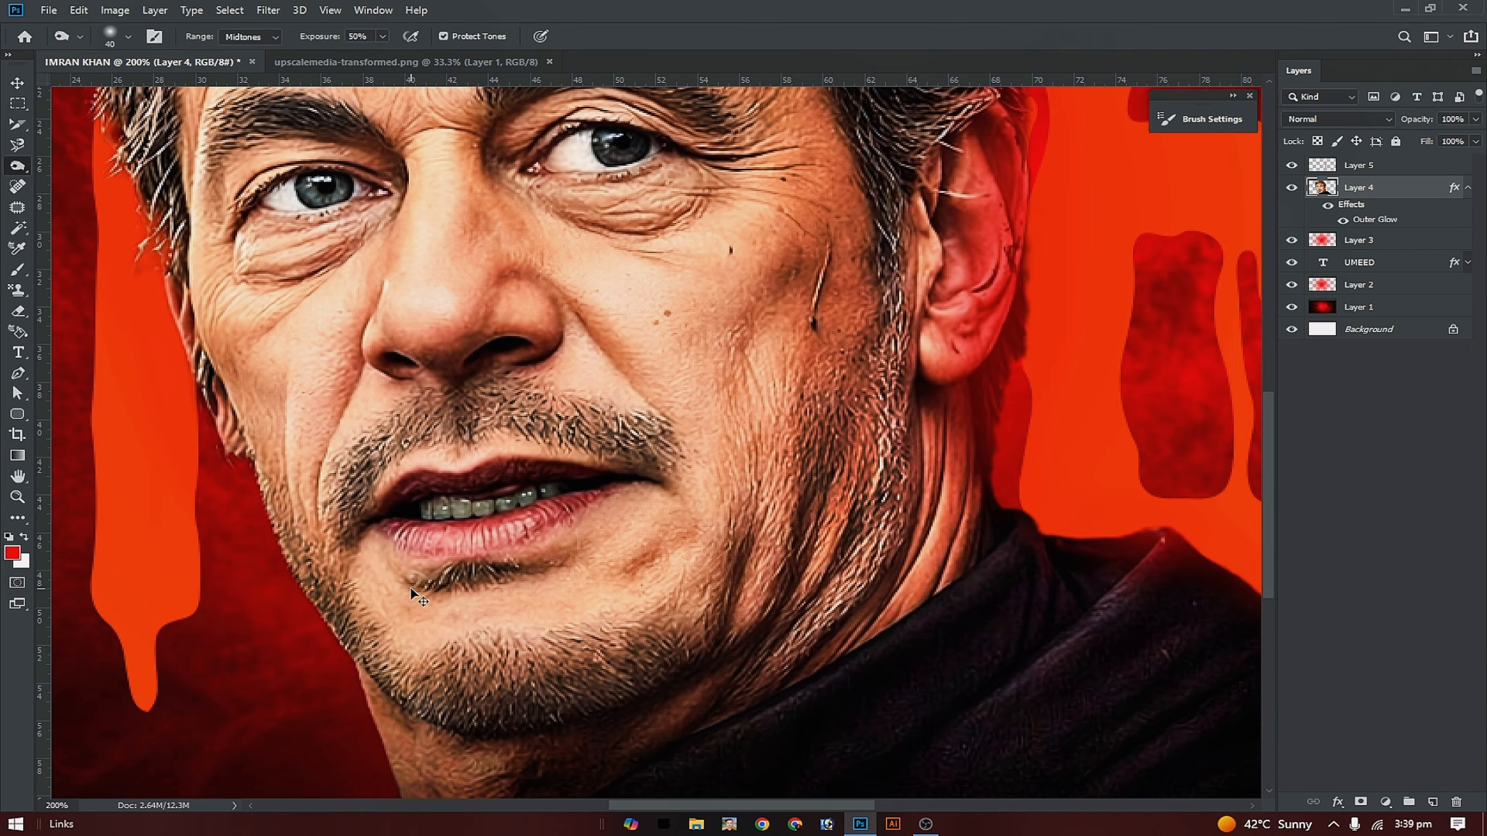
{"action": "key", "text": "ctrl+minus"}
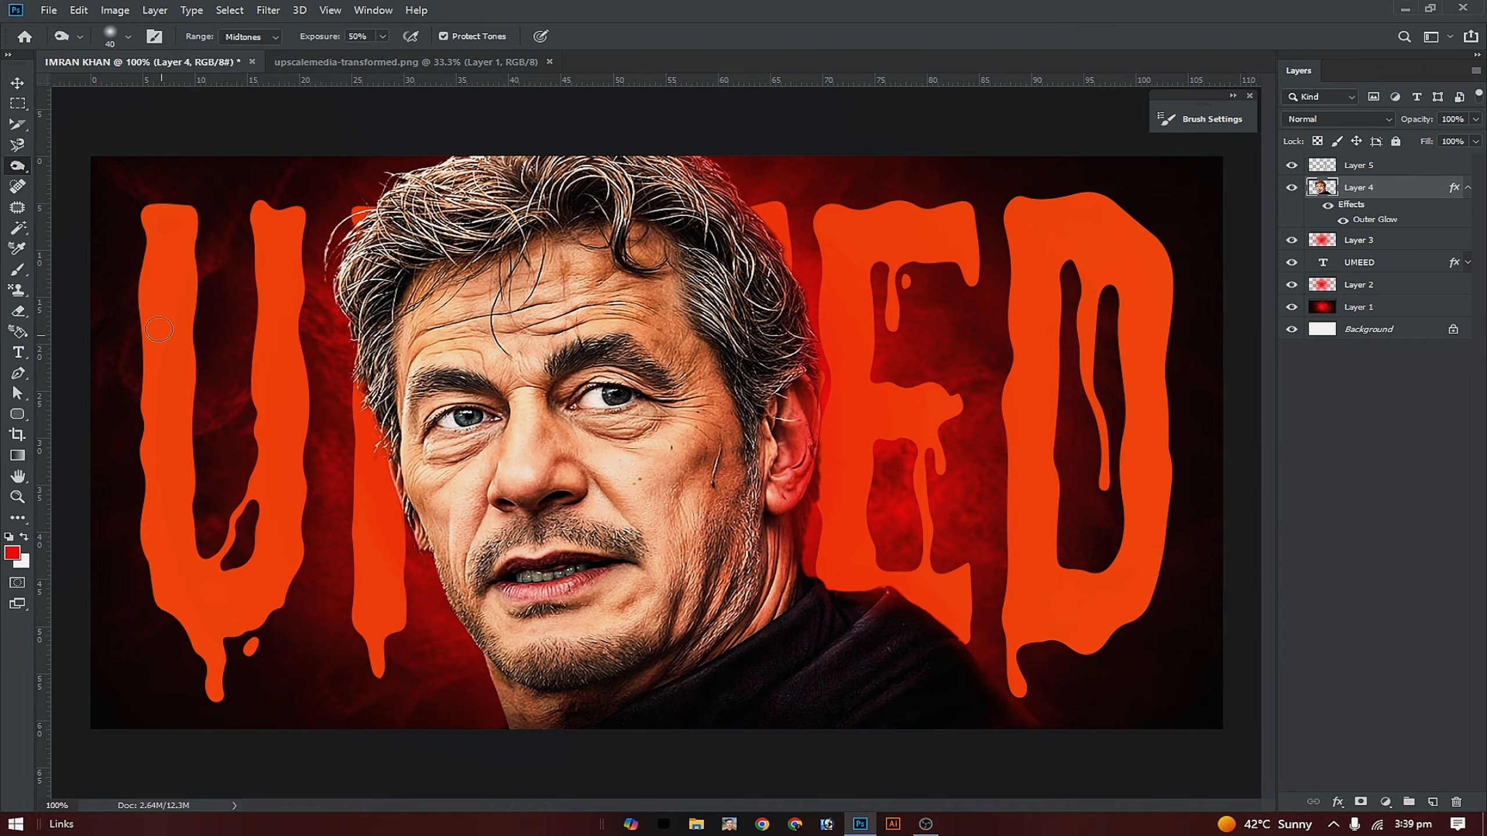
Brighten the skin beneath both eyes with the Dodge tool, using a 45 px brush on Midtones at 50% exposure.
{"action": "right_click", "coordinate": [19, 176]}
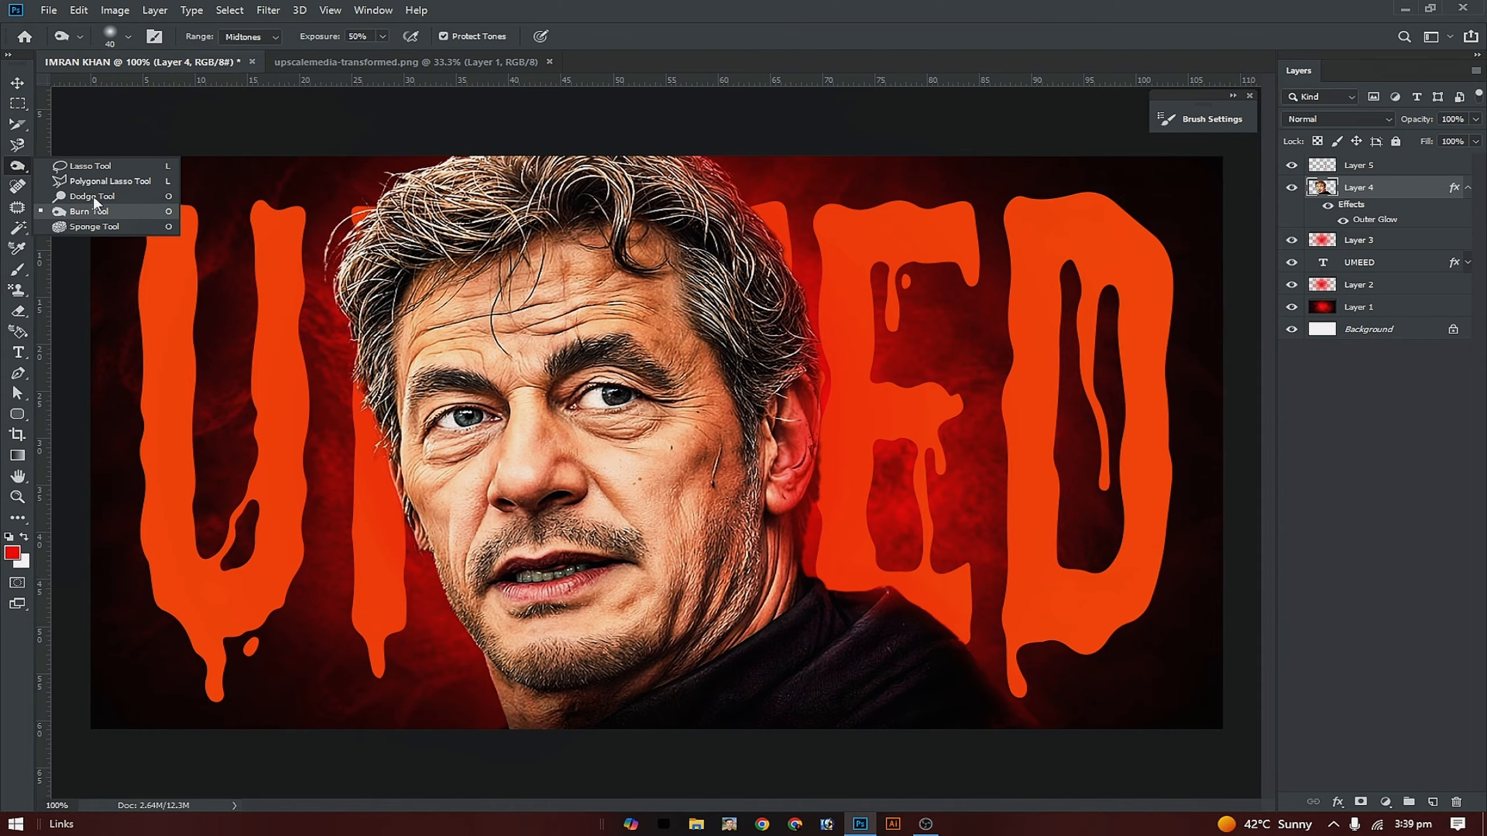
{"action": "left_click", "coordinate": [76, 176]}
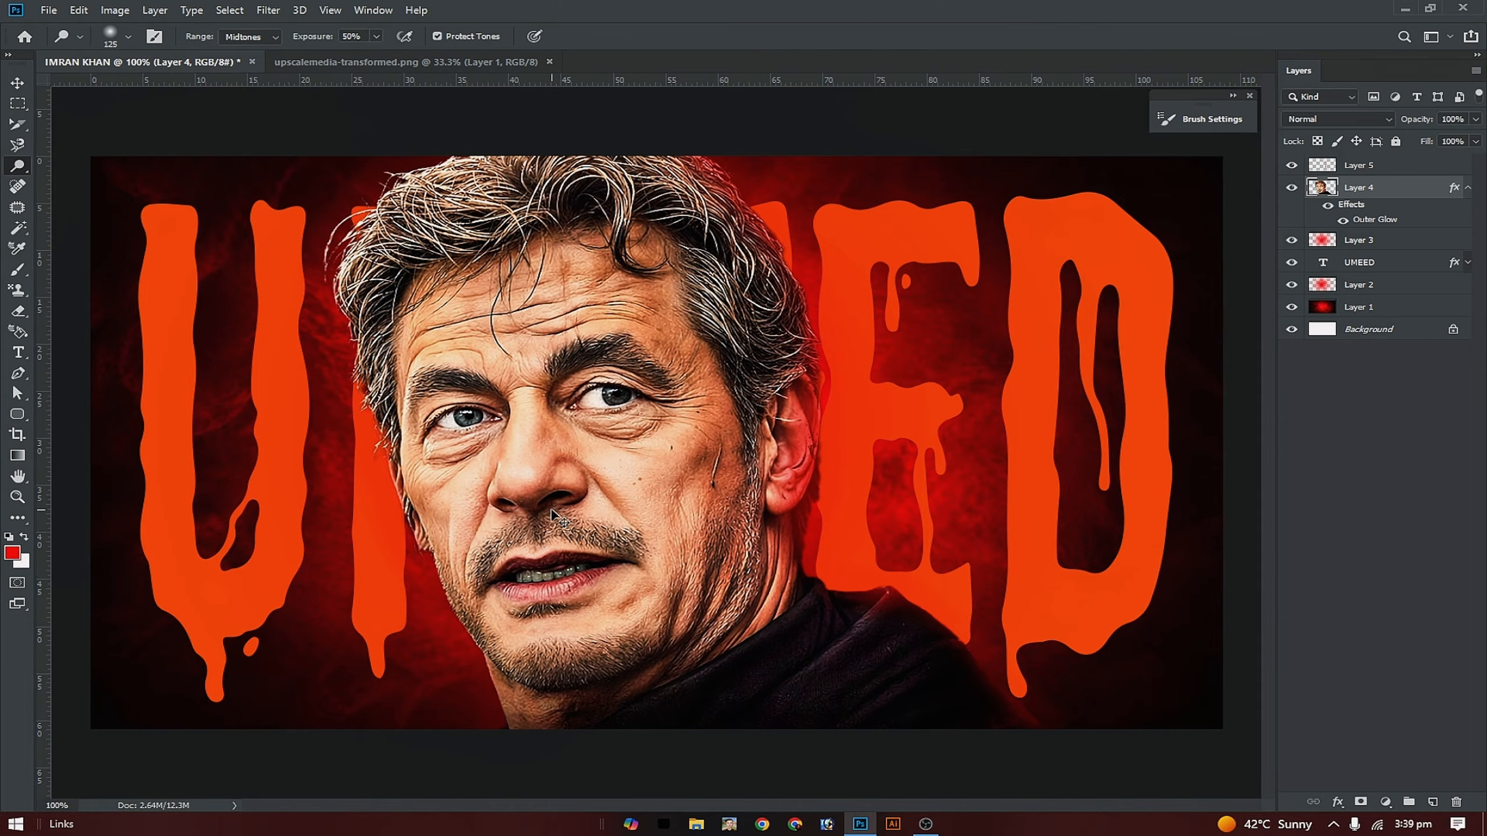
{"action": "key", "text": "ctrl+plus"}
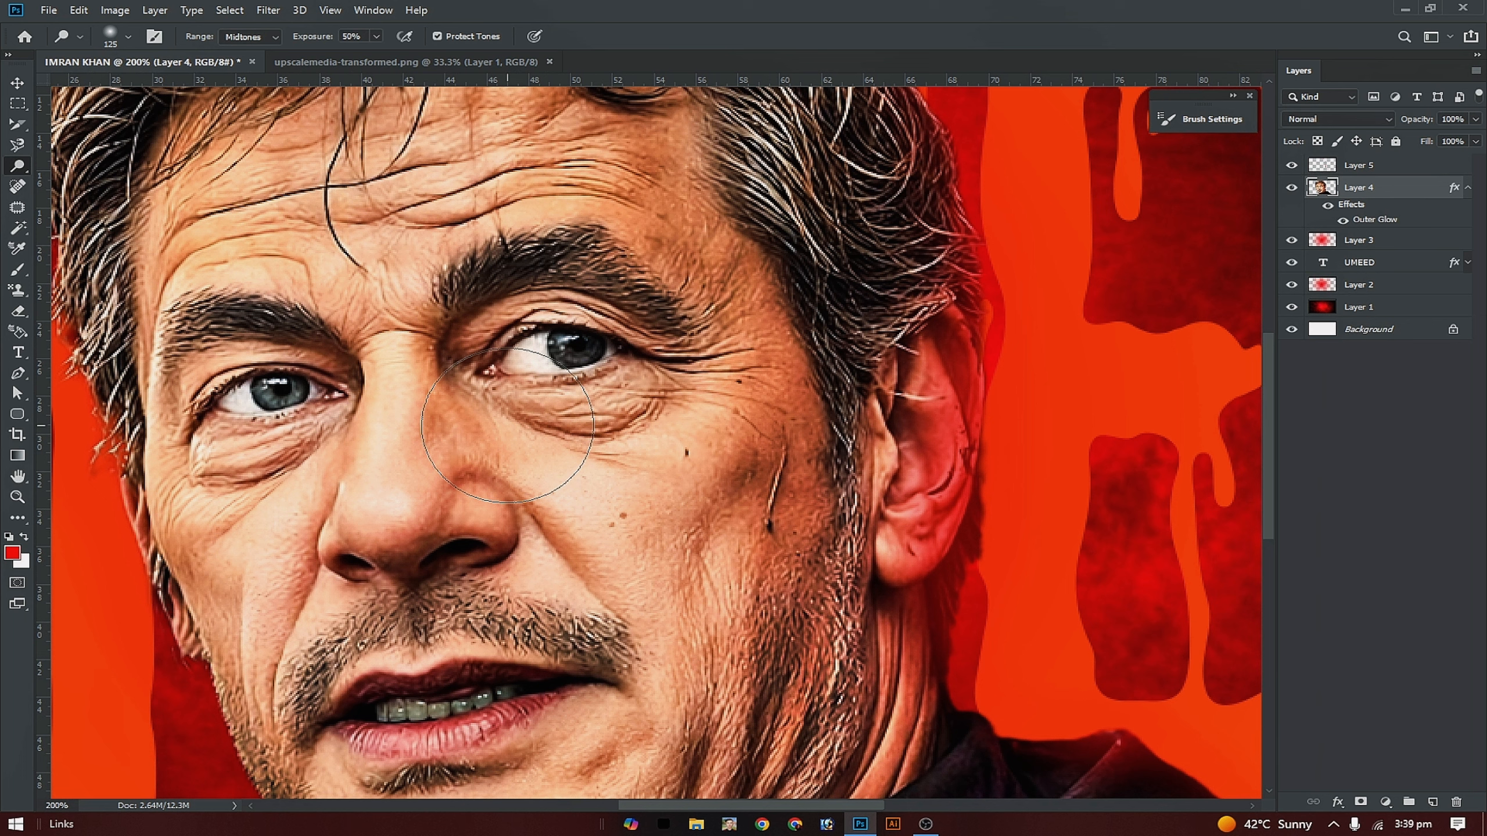
{"action": "key", "text": "bracketleft"}
{"action": "key", "text": "bracketleft"}
{"action": "key", "text": "bracketleft"}
{"action": "key", "text": "bracketleft"}
{"action": "key", "text": "bracketleft"}
{"action": "key", "text": "bracketleft"}
{"action": "key", "text": "bracketleft"}
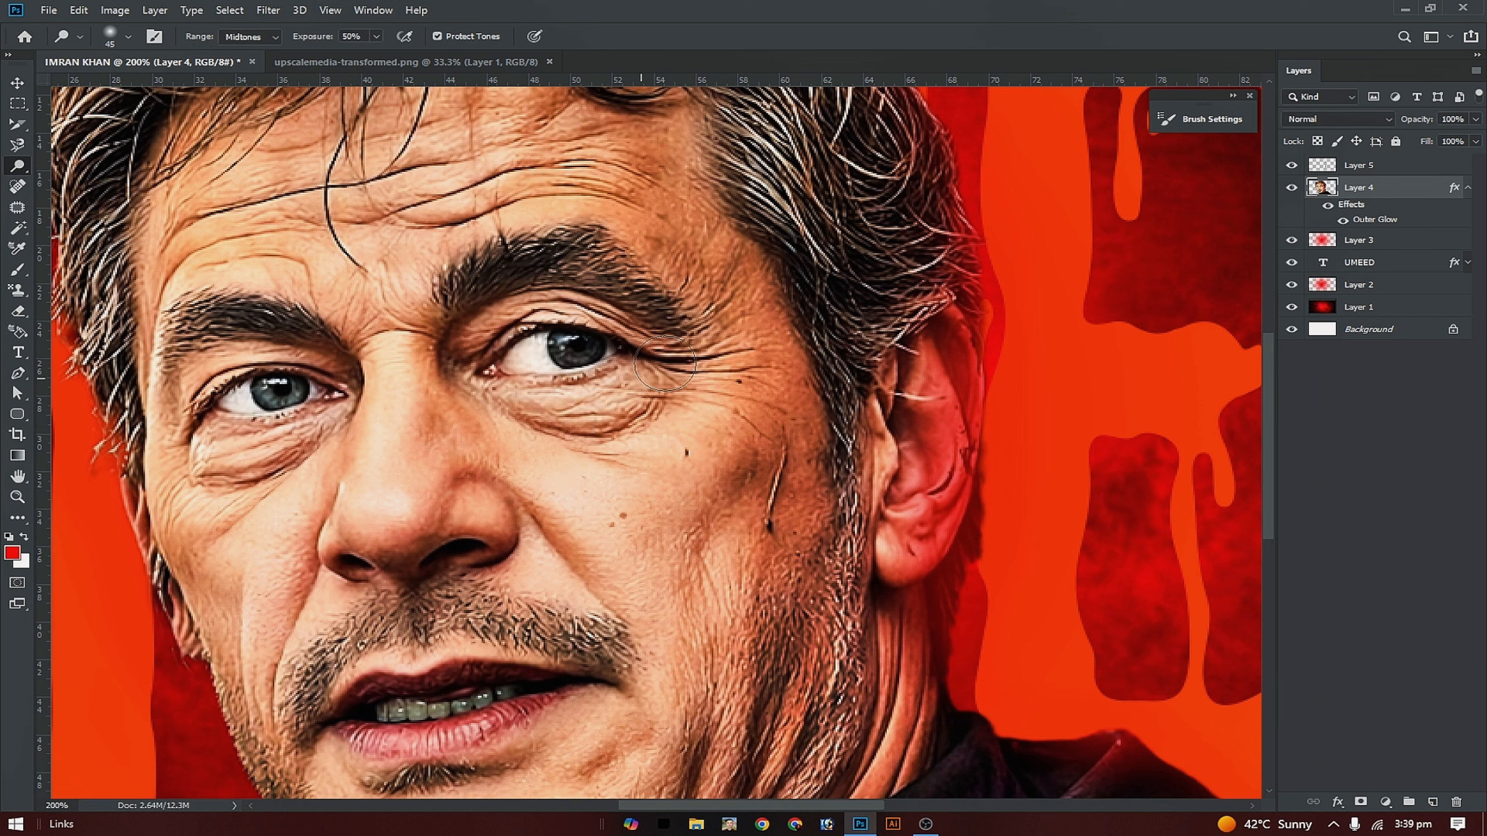
{"action": "left_click_drag", "start_coordinate": [661, 370], "coordinate": [633, 381]}
{"action": "left_click_drag", "start_coordinate": [542, 422], "coordinate": [650, 399]}
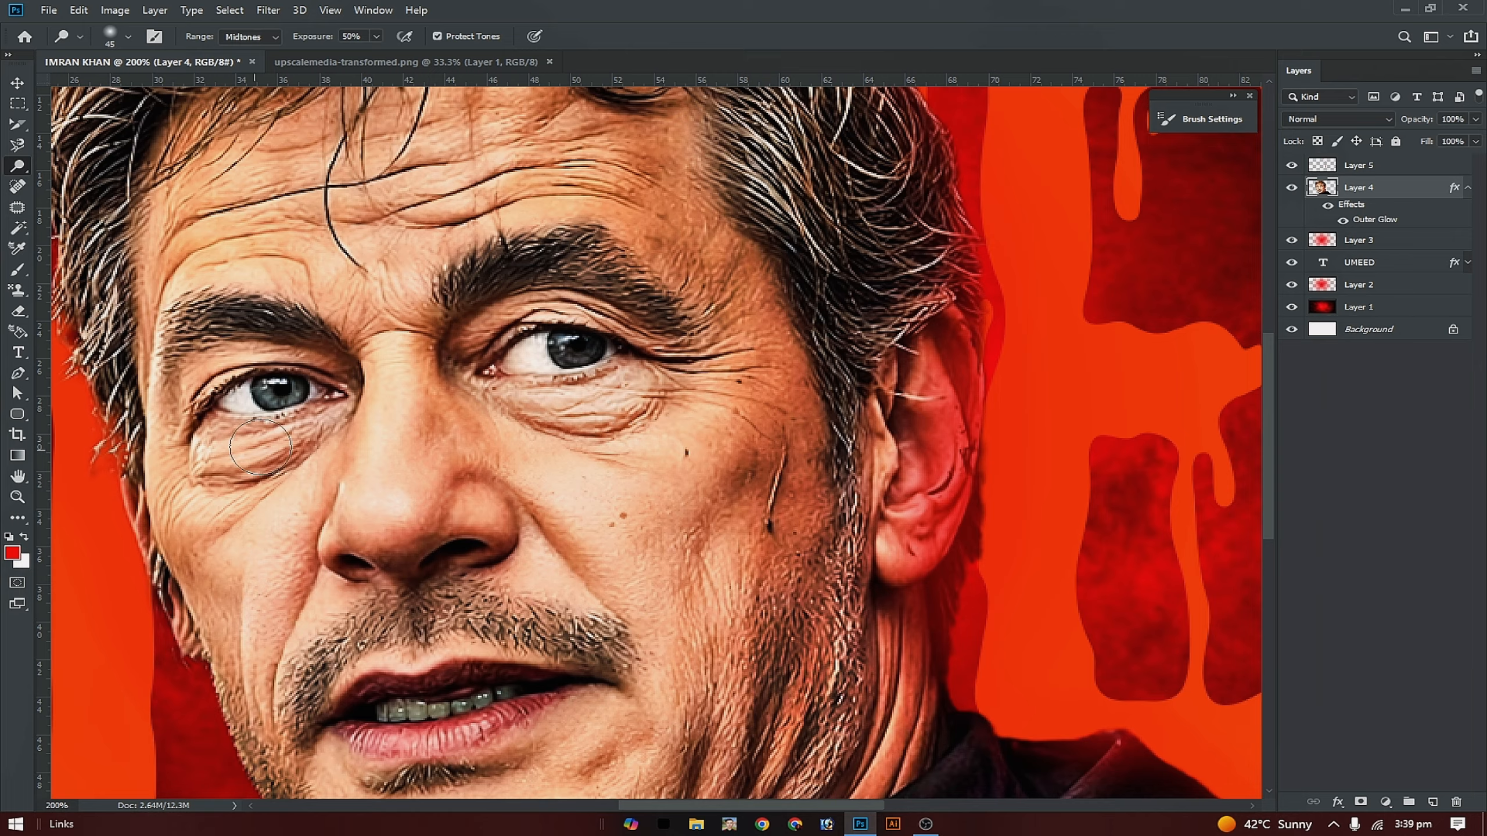
{"action": "mouse_move", "coordinate": [261, 446]}
{"action": "left_mouse_down"}
{"action": "mouse_move", "coordinate": [347, 419]}
{"action": "mouse_move", "coordinate": [218, 472]}
{"action": "mouse_move", "coordinate": [187, 466]}
{"action": "mouse_move", "coordinate": [259, 448]}
{"action": "mouse_move", "coordinate": [115, 421]}
{"action": "mouse_move", "coordinate": [293, 465]}
{"action": "left_mouse_up"}
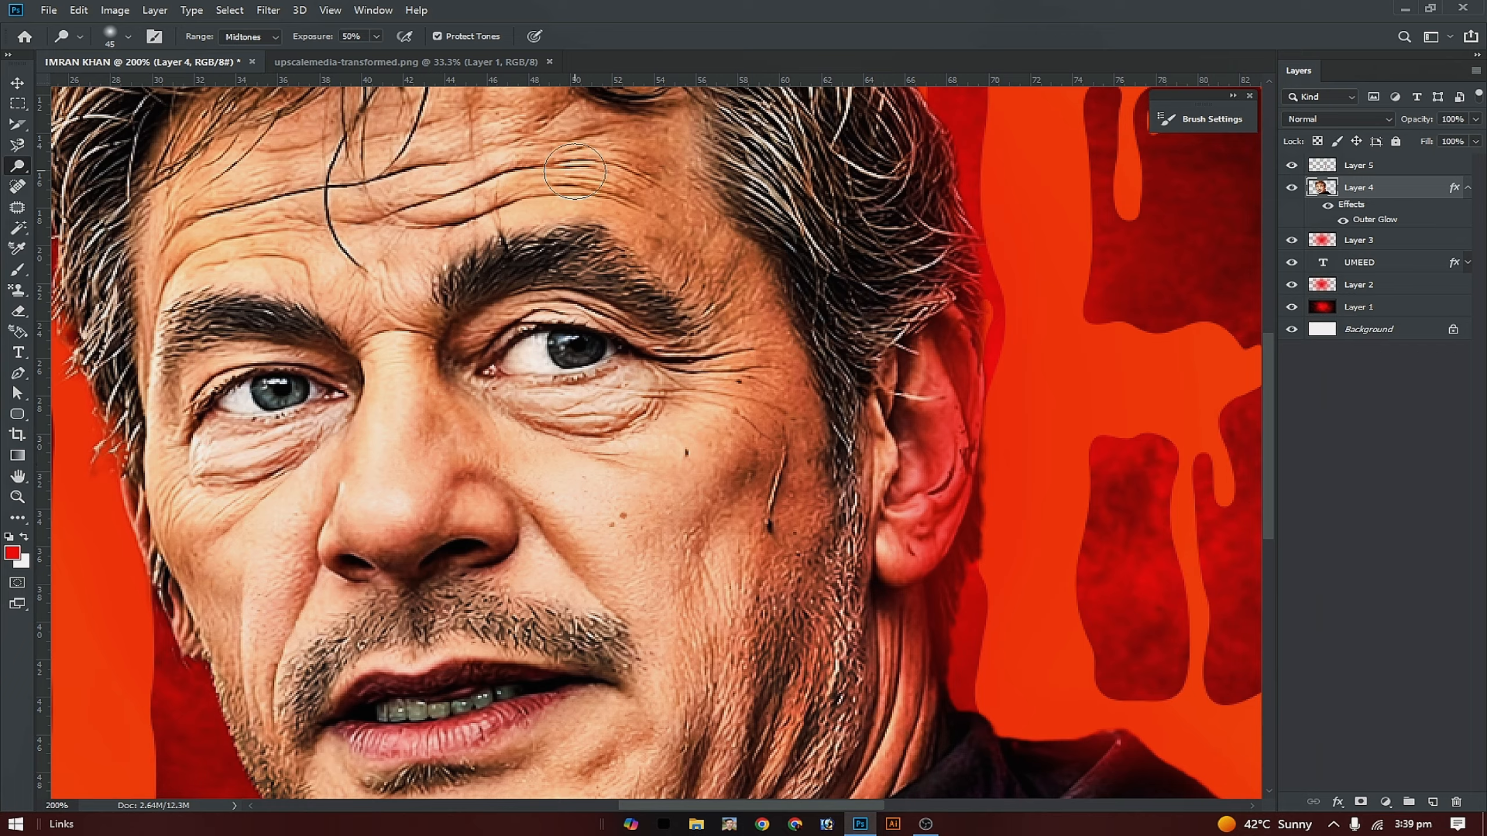
Dodge the forehead, the cheek near the ear, the far jaw edge and the tip of the nose.
{"action": "mouse_move", "coordinate": [574, 171]}
{"action": "left_mouse_down"}
{"action": "mouse_move", "coordinate": [650, 193]}
{"action": "mouse_move", "coordinate": [359, 186]}
{"action": "mouse_move", "coordinate": [483, 153]}
{"action": "mouse_move", "coordinate": [262, 154]}
{"action": "mouse_move", "coordinate": [345, 133]}
{"action": "left_mouse_up"}
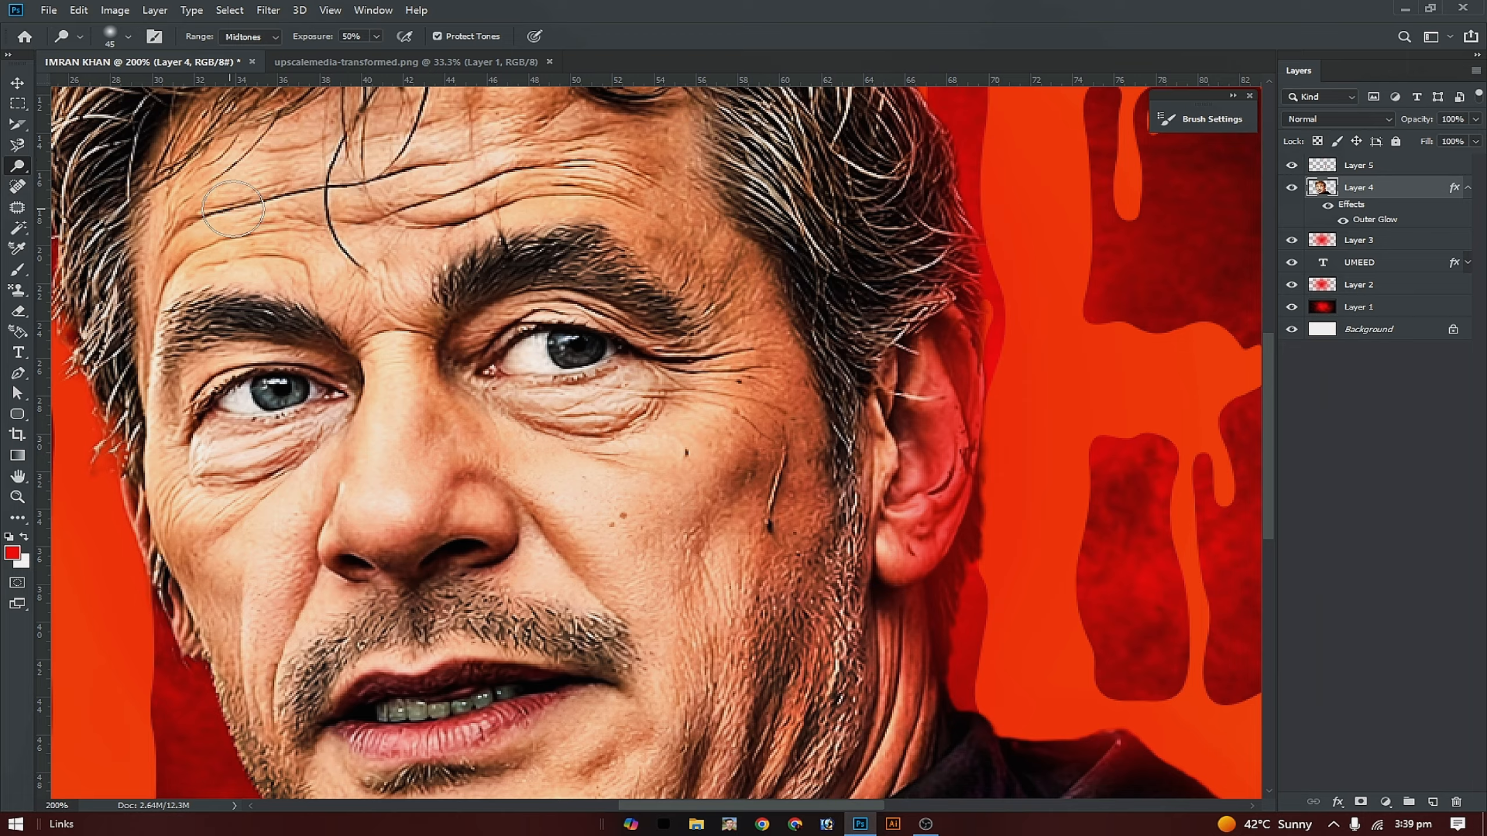
{"action": "left_click_drag", "start_coordinate": [736, 475], "coordinate": [724, 544]}
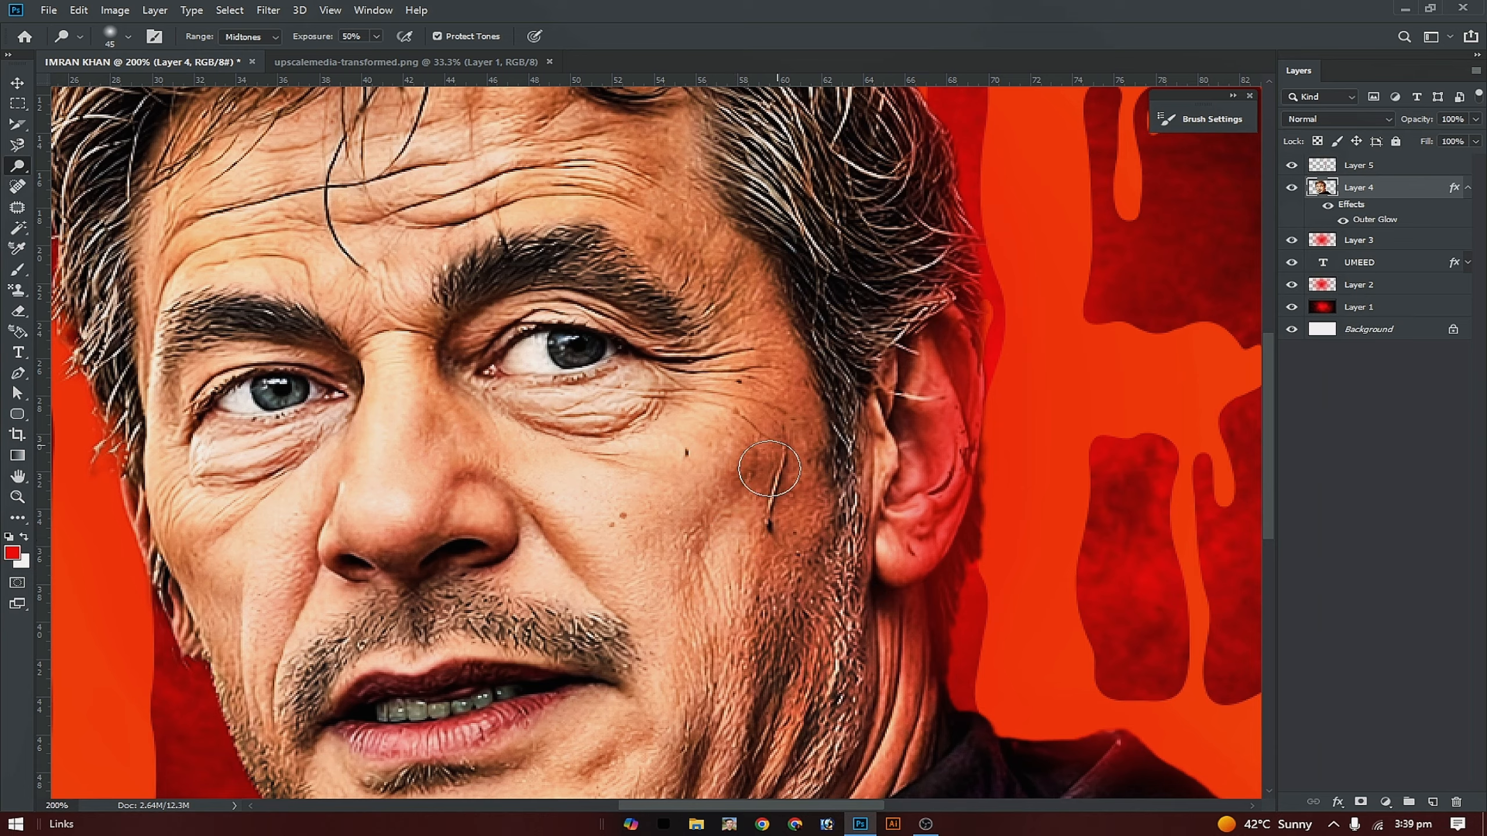
{"action": "left_click_drag", "start_coordinate": [769, 469], "coordinate": [758, 497]}
{"action": "left_click_drag", "start_coordinate": [224, 624], "coordinate": [235, 656]}
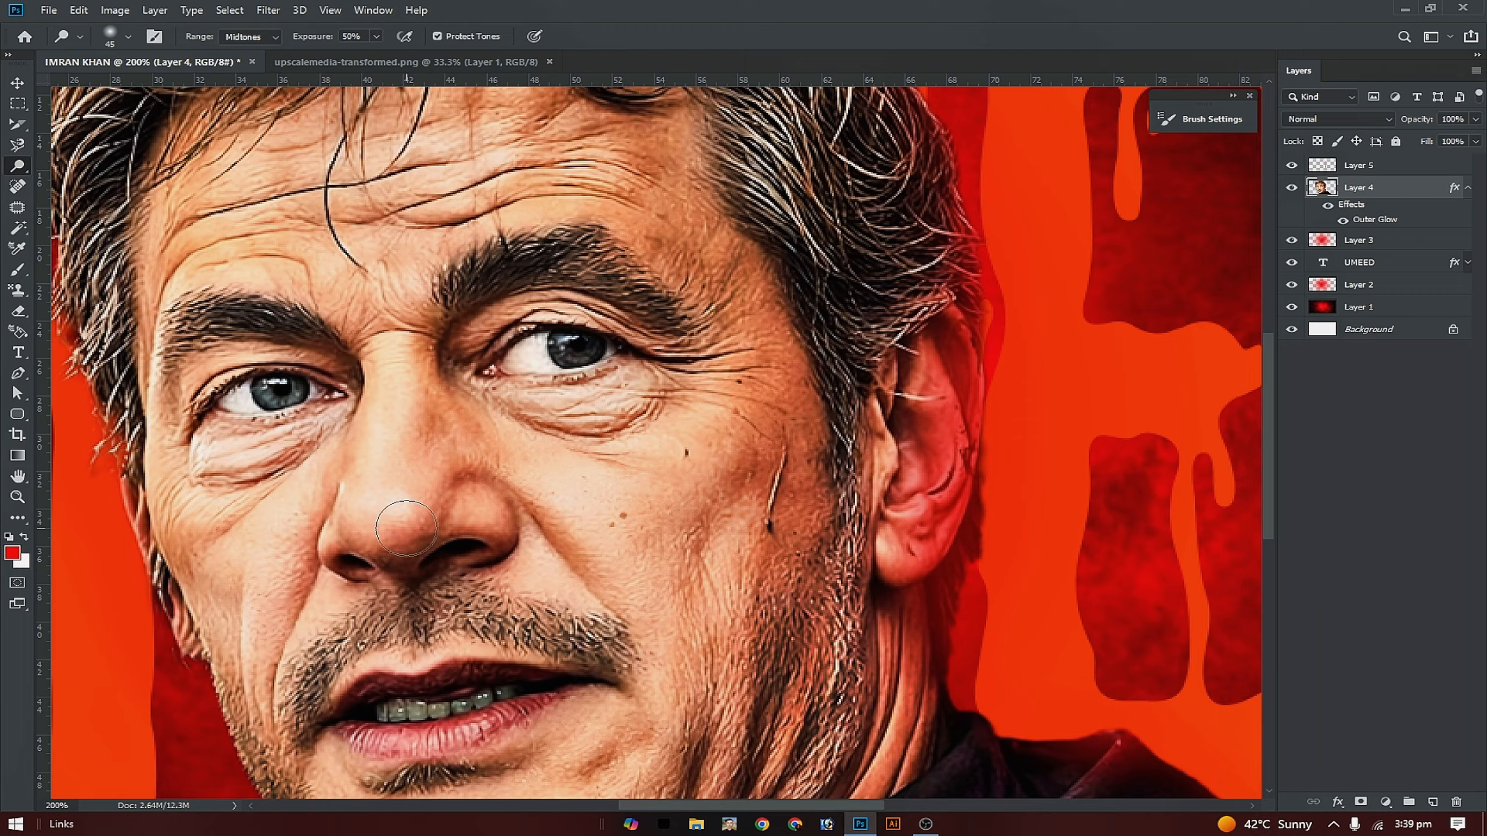
{"action": "mouse_move", "coordinate": [406, 529]}
{"action": "left_mouse_down"}
{"action": "mouse_move", "coordinate": [411, 509]}
{"action": "mouse_move", "coordinate": [498, 515]}
{"action": "mouse_move", "coordinate": [486, 536]}
{"action": "left_mouse_up"}
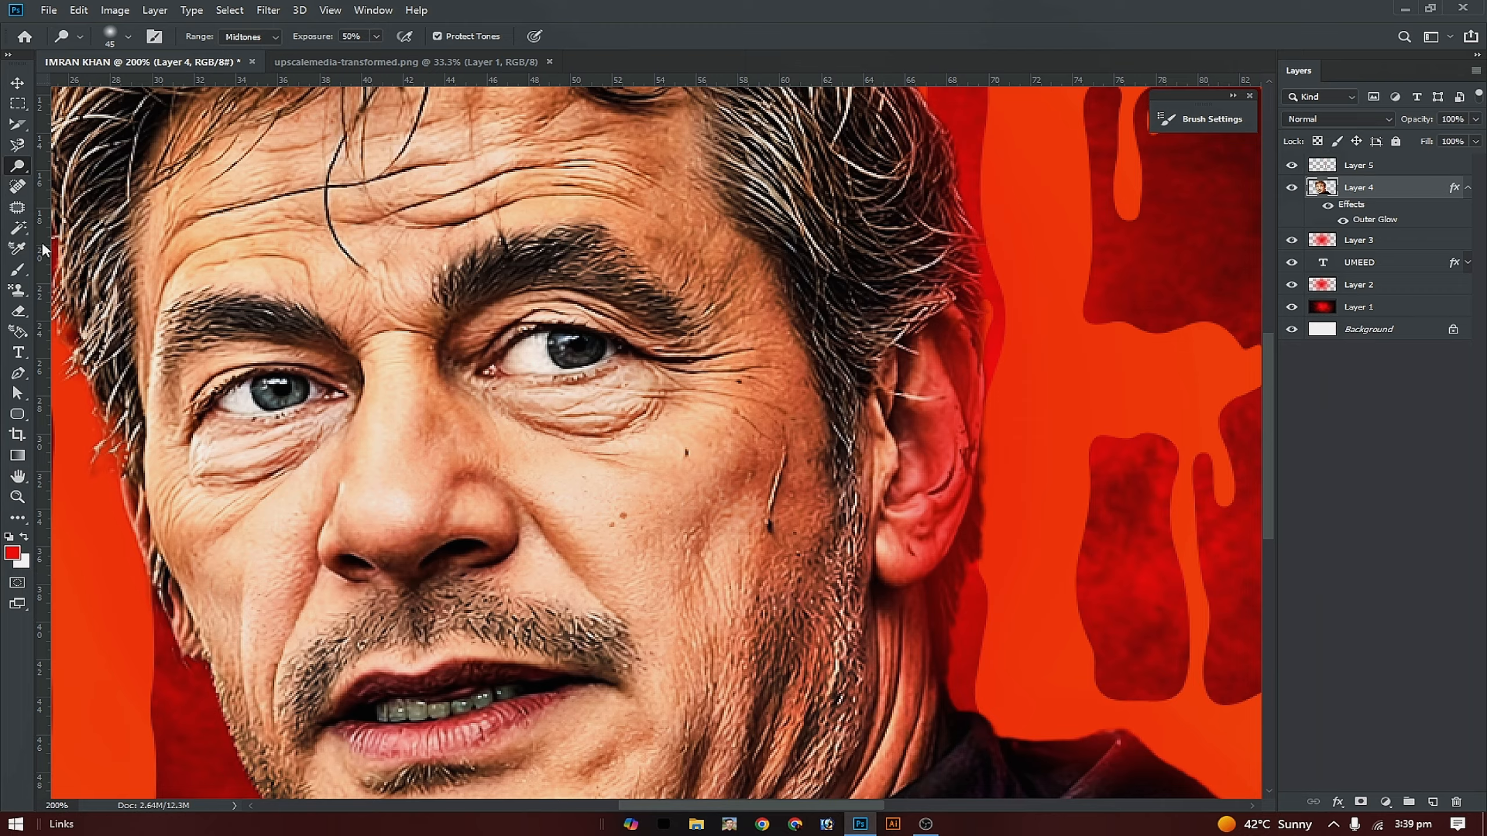
Darken the sides of the nose and the creases under both eyes with the Burn tool at 40 px.
{"action": "right_click", "coordinate": [21, 174]}
{"action": "left_click", "coordinate": [66, 219]}
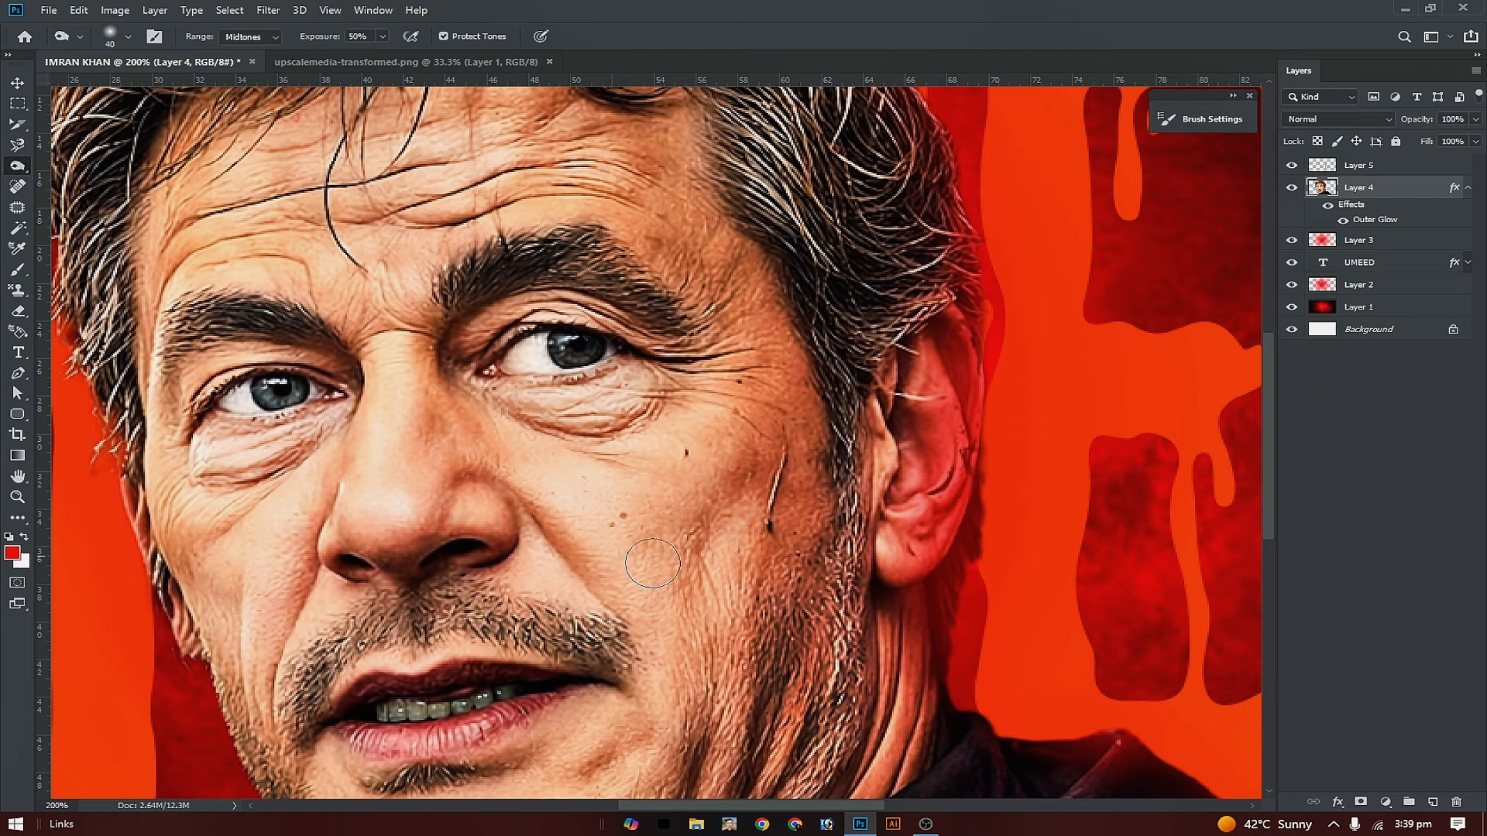
{"action": "mouse_move", "coordinate": [479, 478]}
{"action": "left_mouse_down"}
{"action": "mouse_move", "coordinate": [507, 501]}
{"action": "mouse_move", "coordinate": [498, 530]}
{"action": "mouse_move", "coordinate": [456, 457]}
{"action": "mouse_move", "coordinate": [500, 511]}
{"action": "left_mouse_up"}
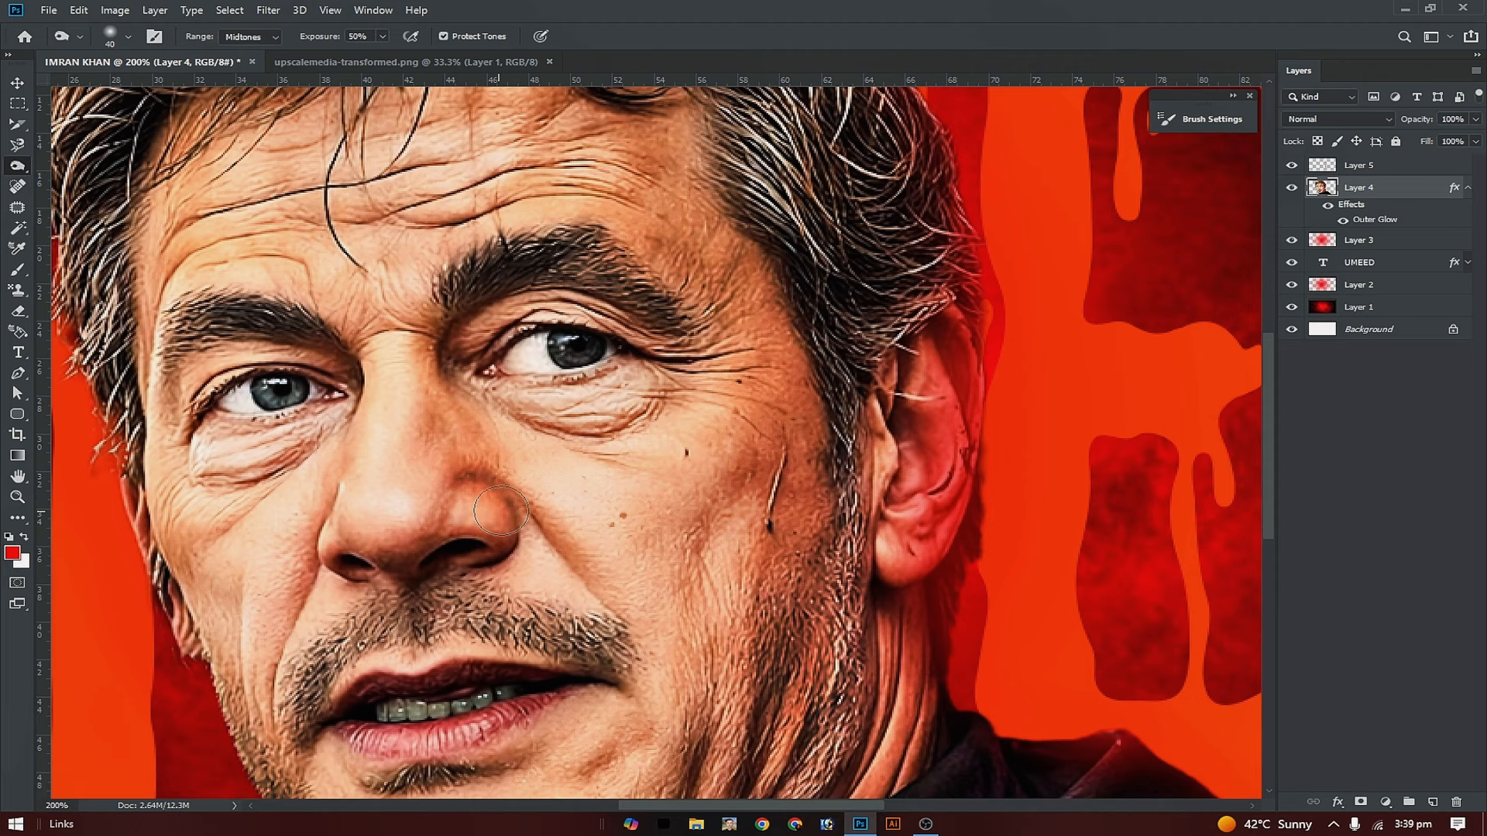
{"action": "mouse_move", "coordinate": [486, 410]}
{"action": "left_mouse_down"}
{"action": "mouse_move", "coordinate": [534, 410]}
{"action": "mouse_move", "coordinate": [666, 363]}
{"action": "mouse_move", "coordinate": [630, 386]}
{"action": "left_mouse_up"}
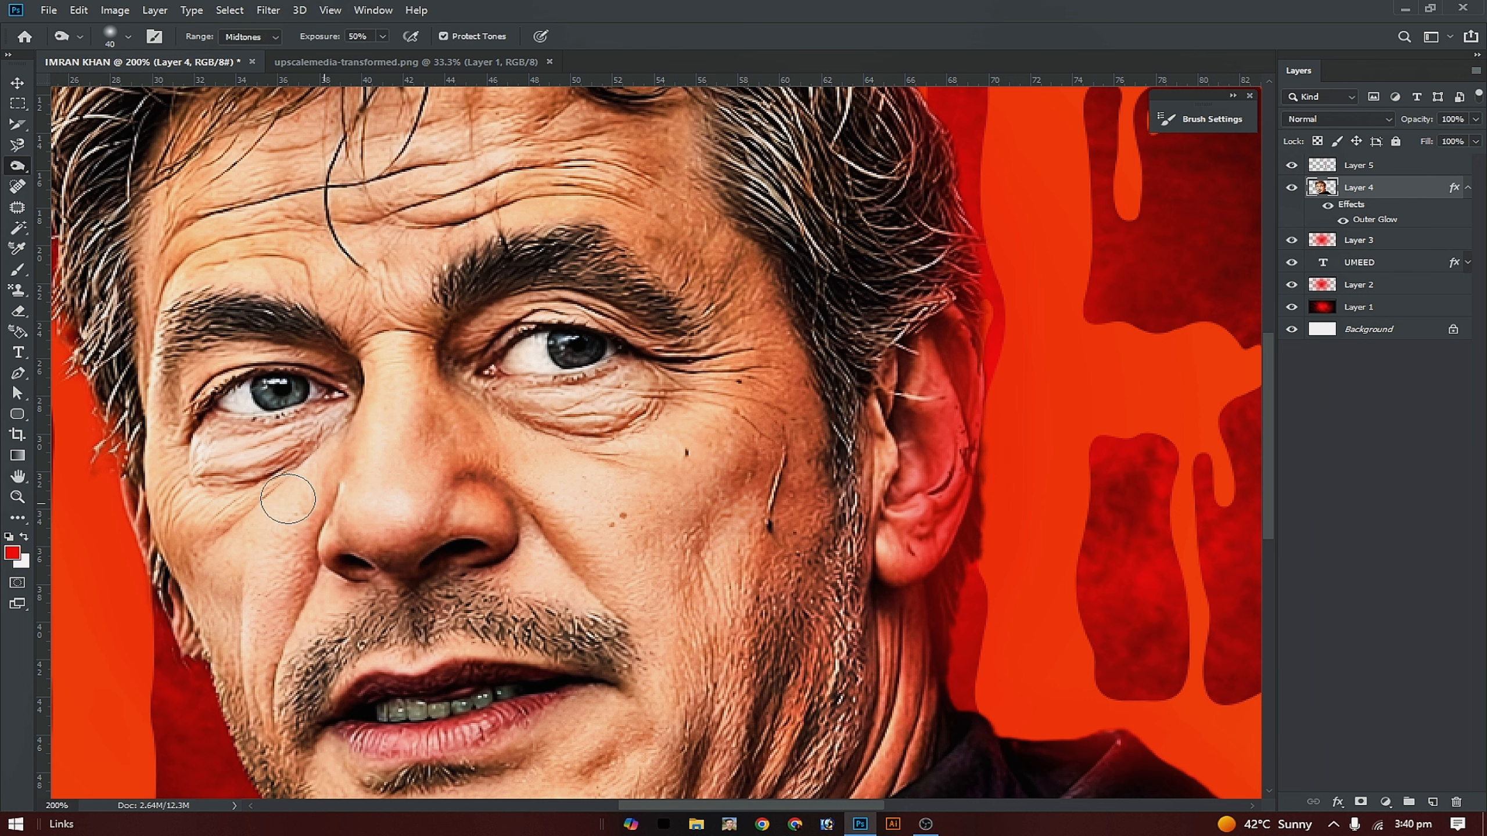
{"action": "left_click_drag", "start_coordinate": [169, 452], "coordinate": [232, 449]}
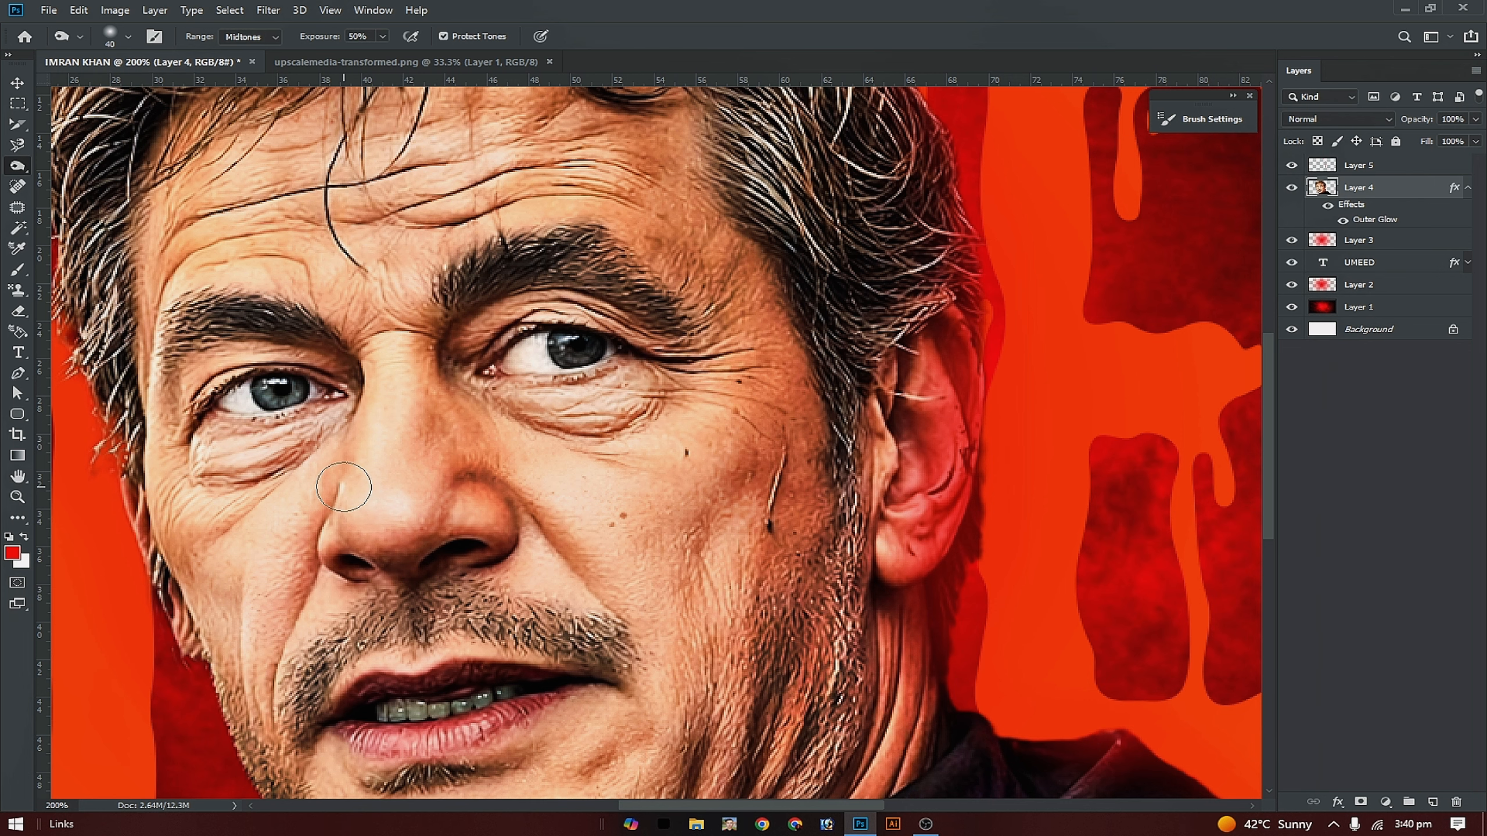
{"action": "left_click_drag", "start_coordinate": [344, 487], "coordinate": [326, 567]}
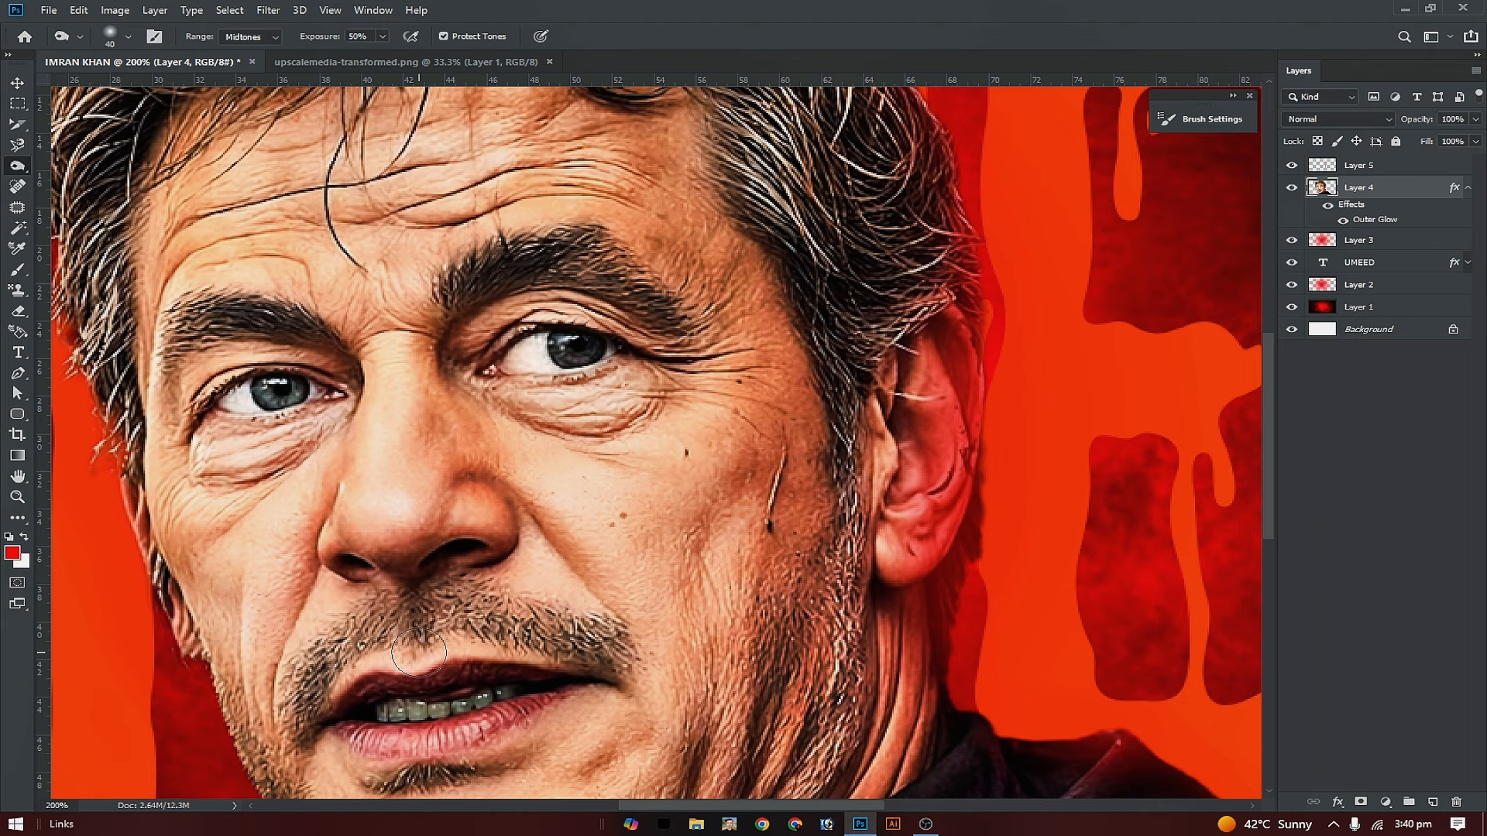
{"action": "key", "text": "ctrl+minus"}
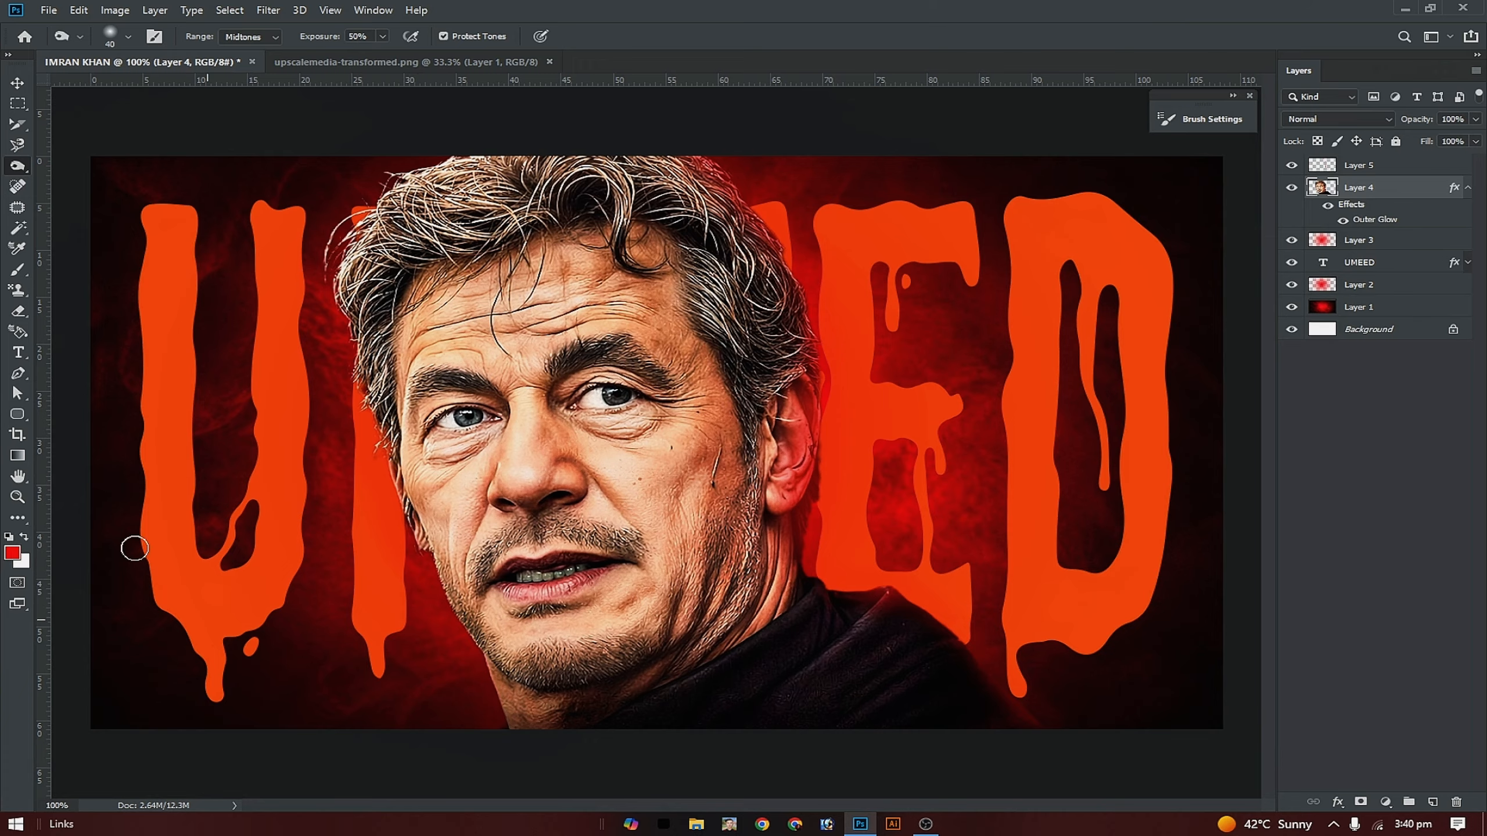
Add a new layer above Layer 5 and trace the eye nearer the visible ear with a closed Pen tool path.
{"action": "left_click", "coordinate": [17, 84]}
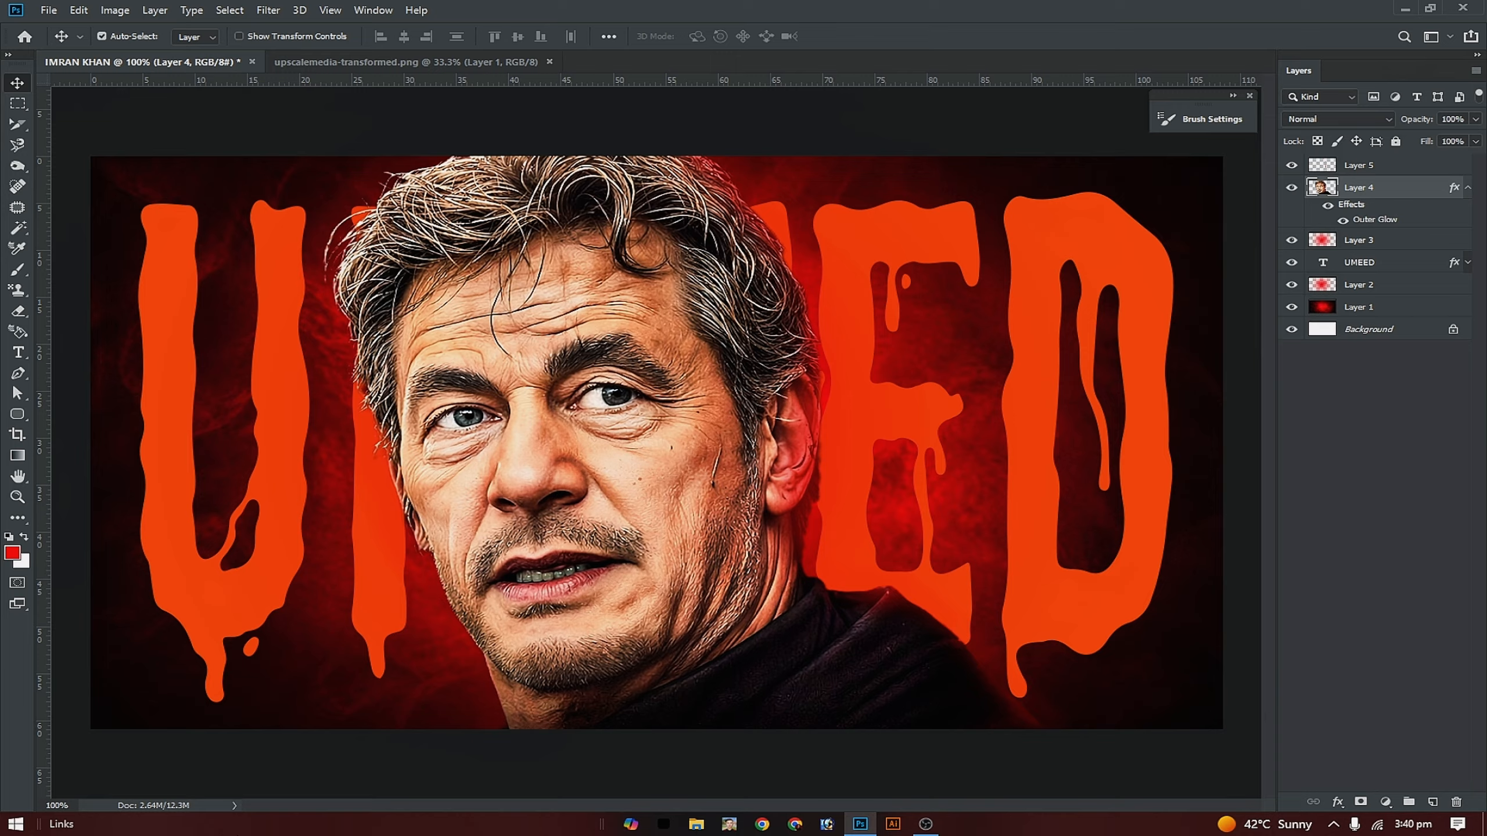
{"action": "left_click", "coordinate": [1362, 169]}
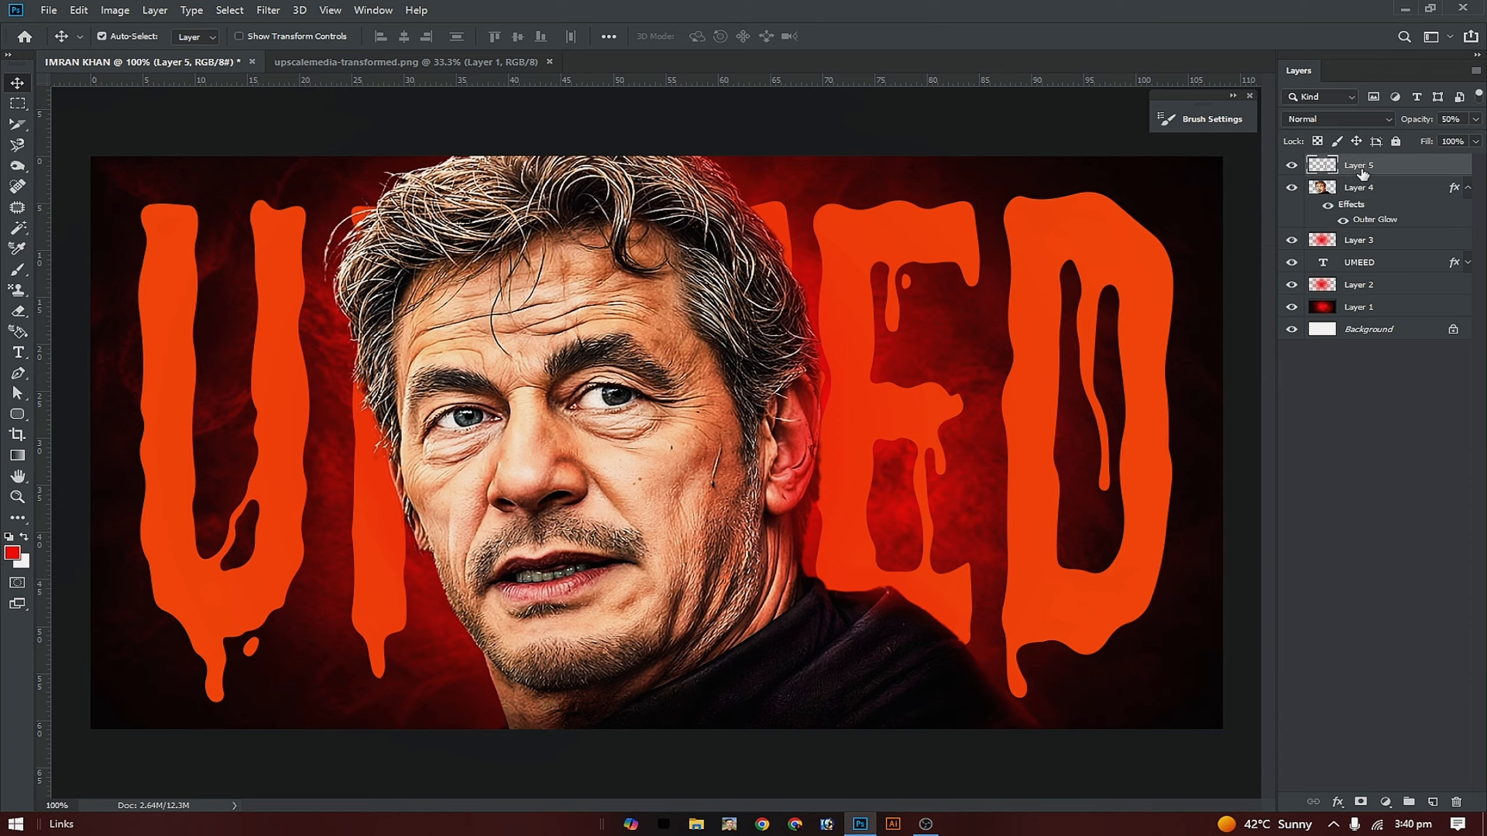
{"action": "left_click", "coordinate": [1433, 804]}
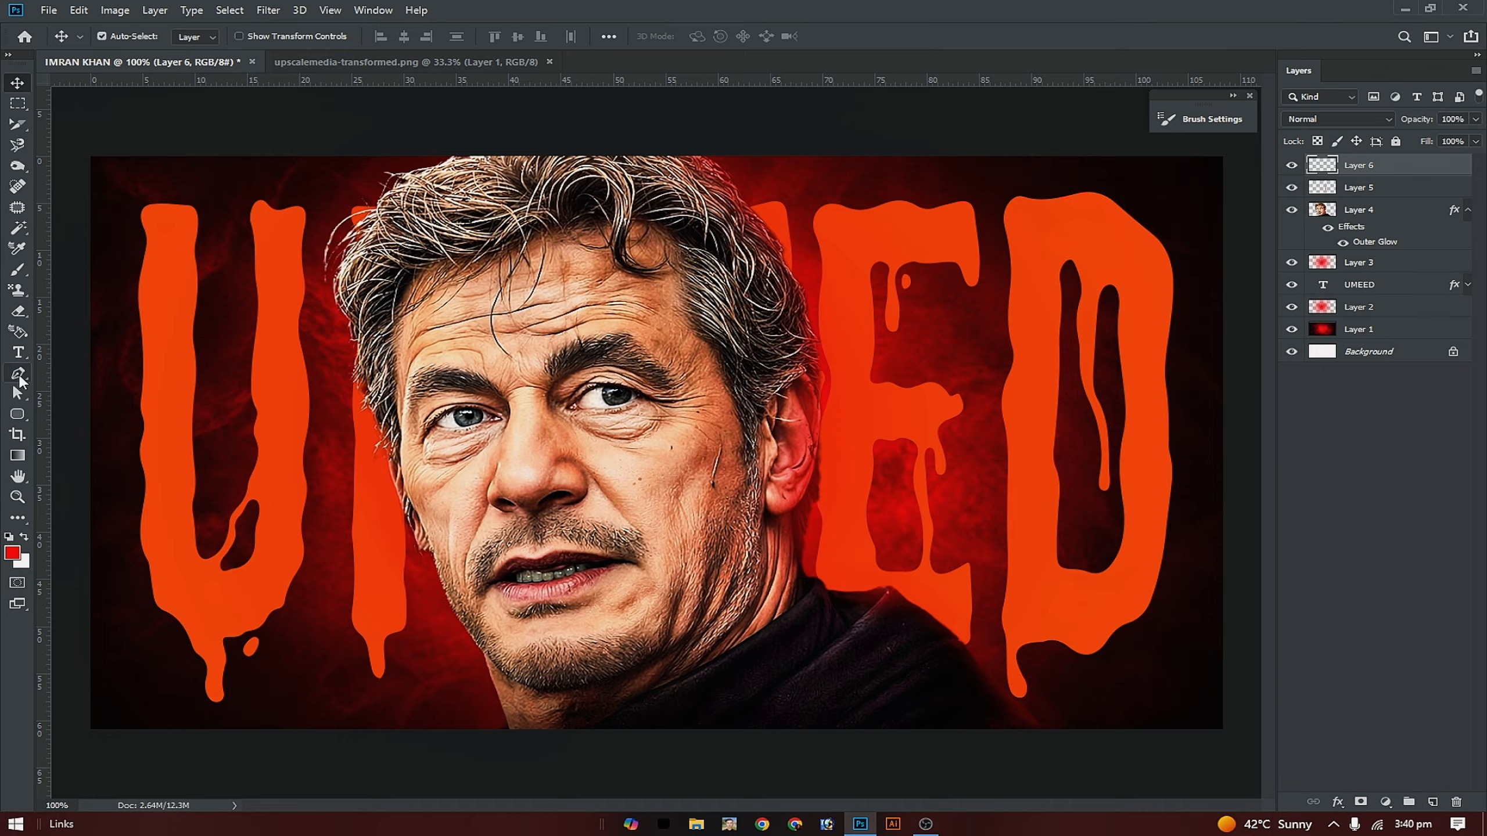
{"action": "key", "text": "p"}
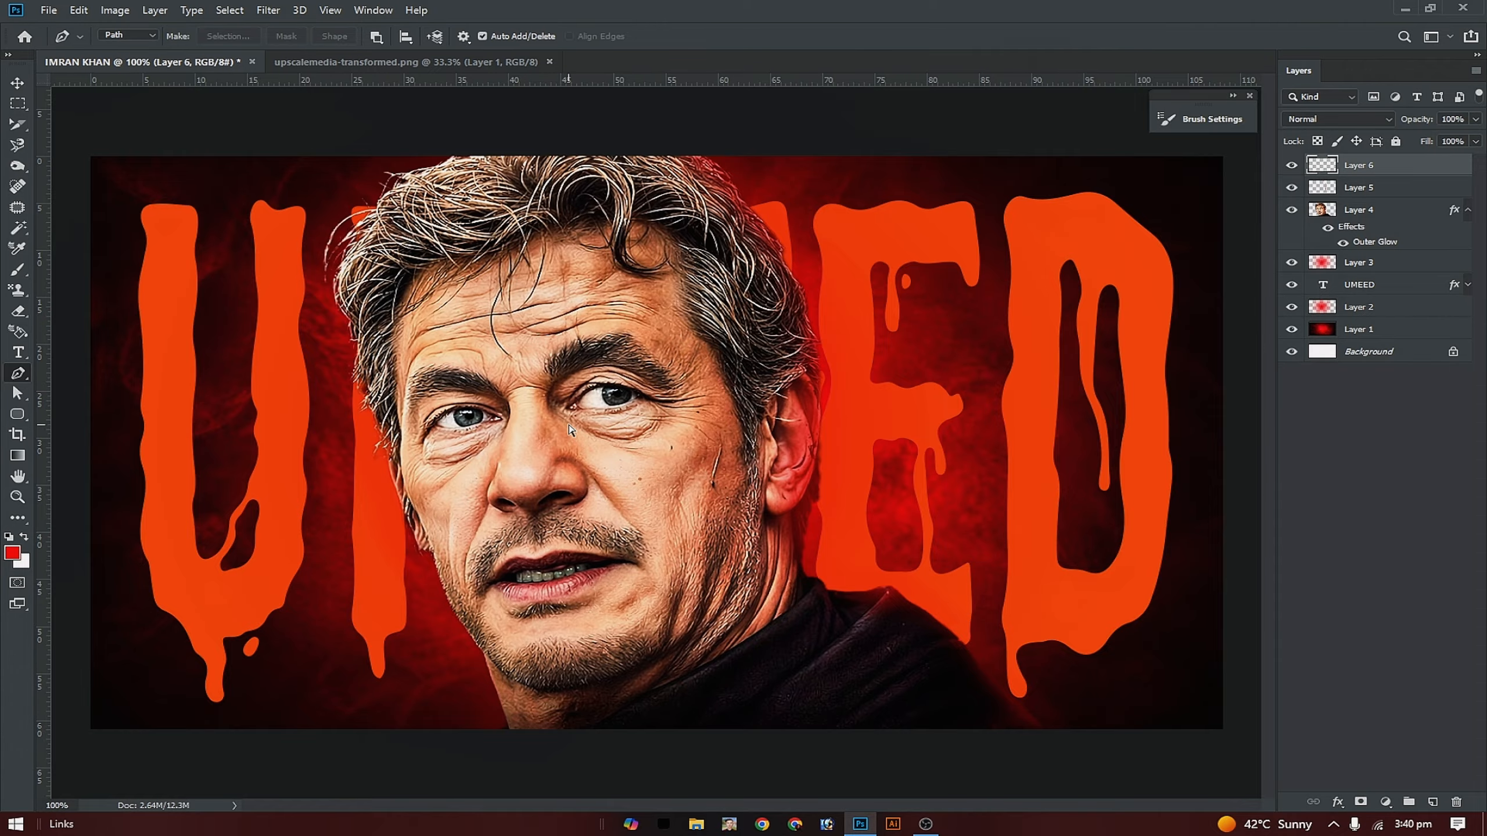
{"action": "key", "text": "ctrl+plus"}
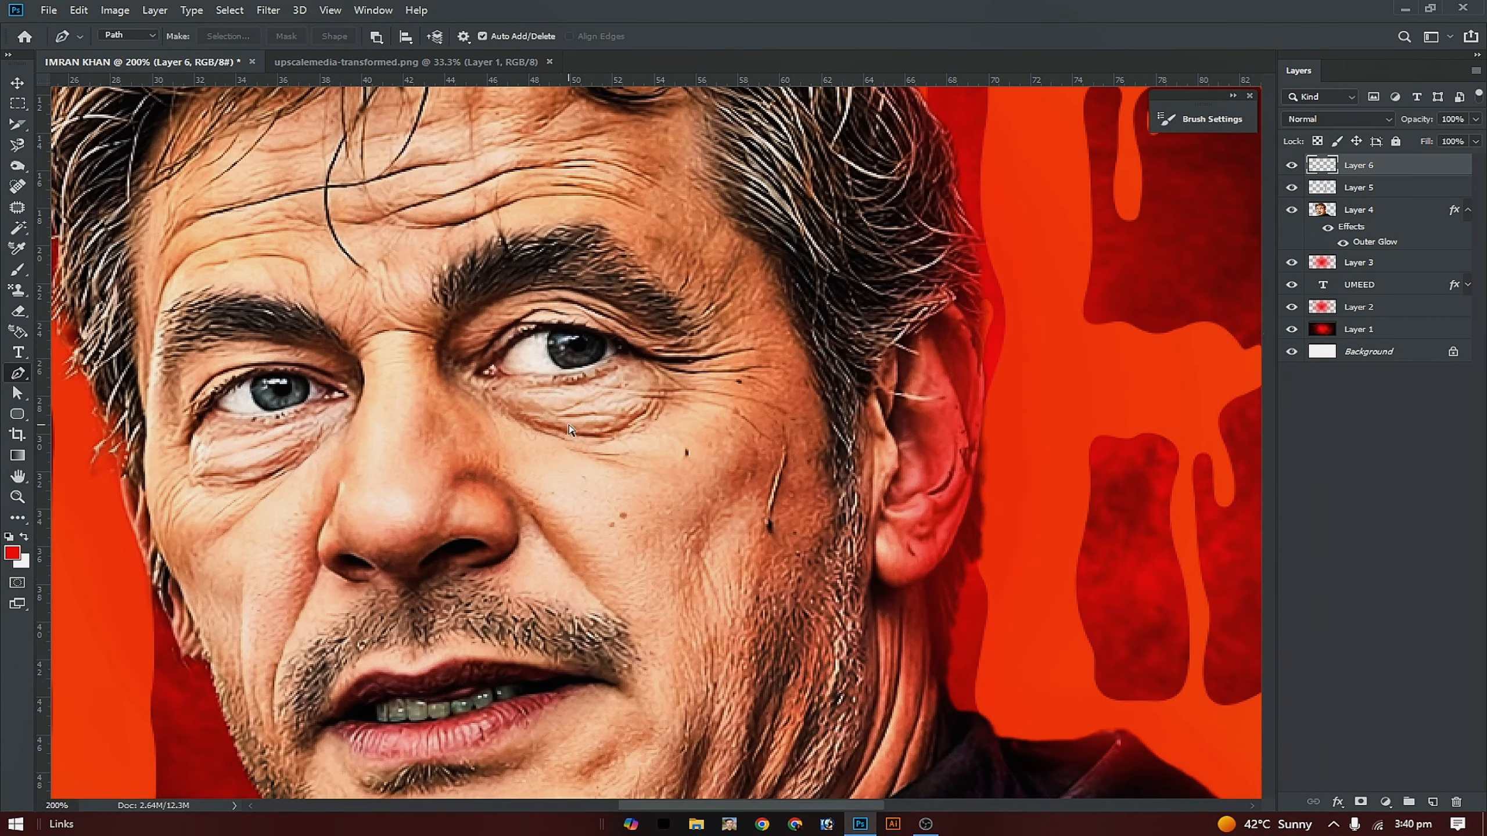
{"action": "left_click", "coordinate": [484, 372]}
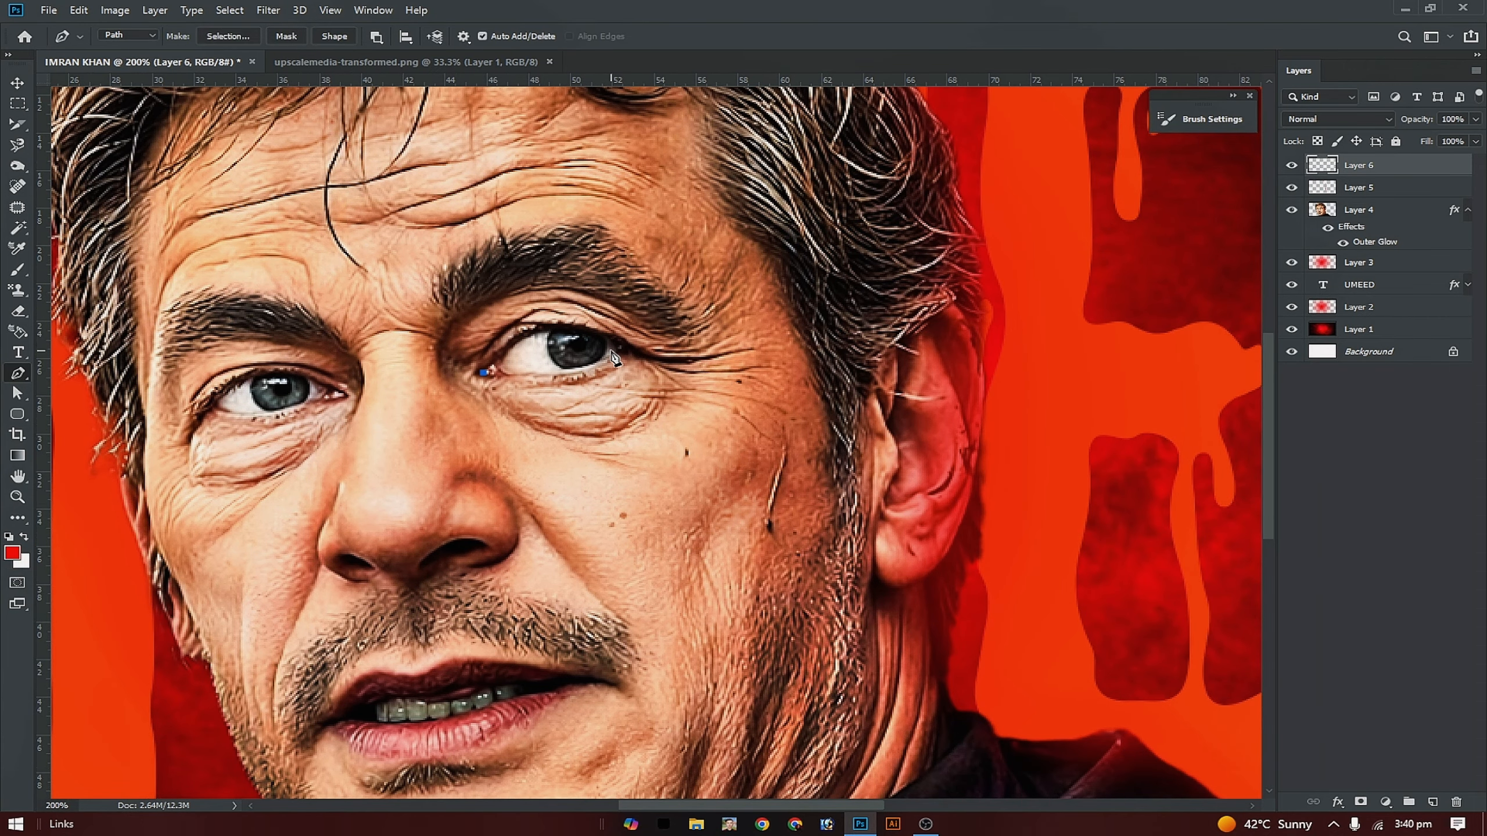
{"action": "left_click_drag", "start_coordinate": [623, 349], "coordinate": [718, 413]}
{"action": "left_click", "coordinate": [485, 374]}
{"action": "left_click_drag", "start_coordinate": [455, 369], "coordinate": [377, 360]}
Convert the eye path to a selection and invert it so that only the eye area is selected.
{"action": "left_click", "coordinate": [18, 83]}
{"action": "key", "text": "ctrl+minus"}
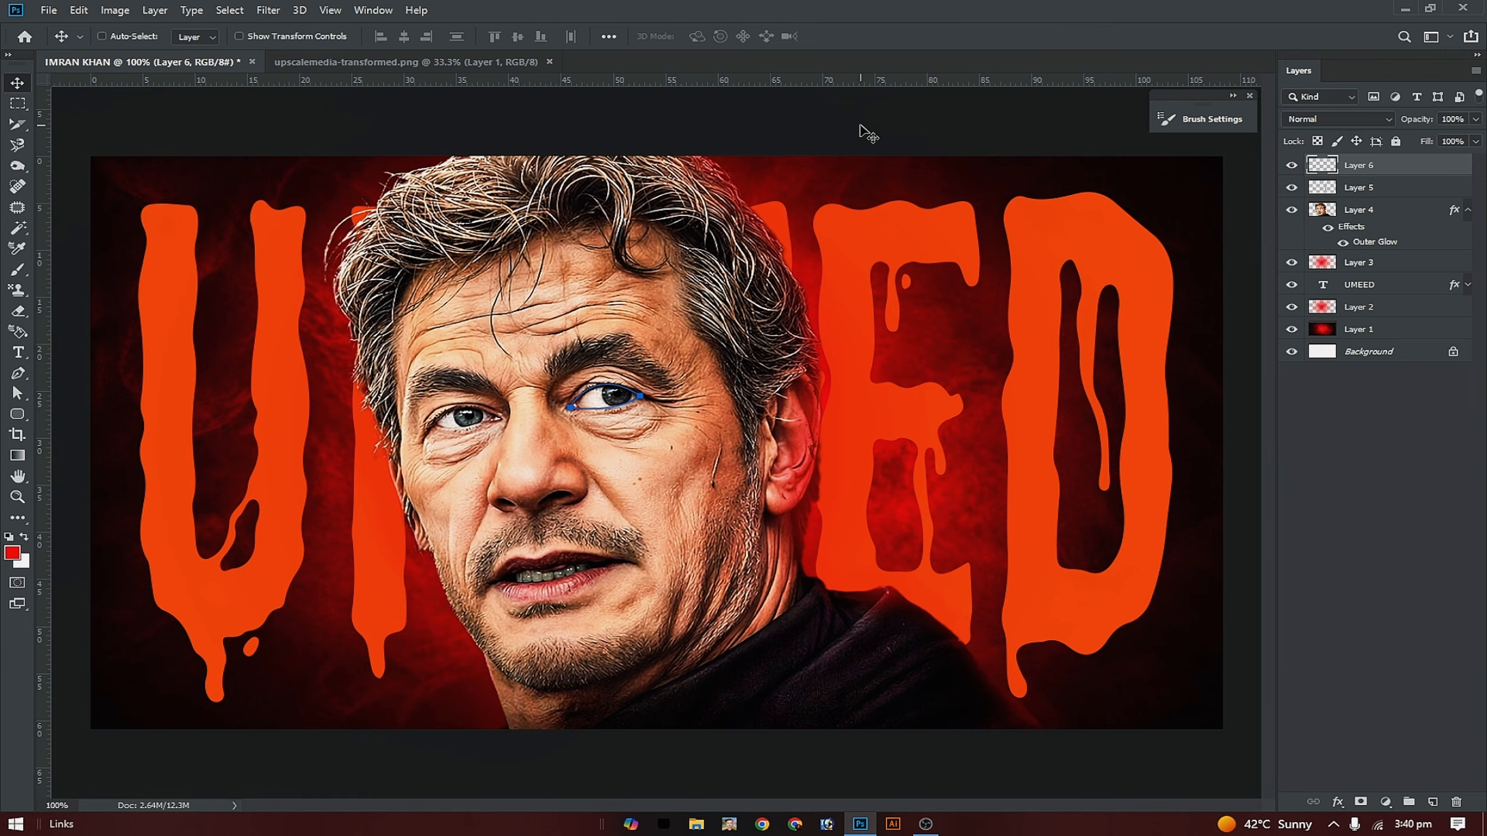
{"action": "key", "text": "Escape"}
{"action": "key", "text": "ctrl+a"}
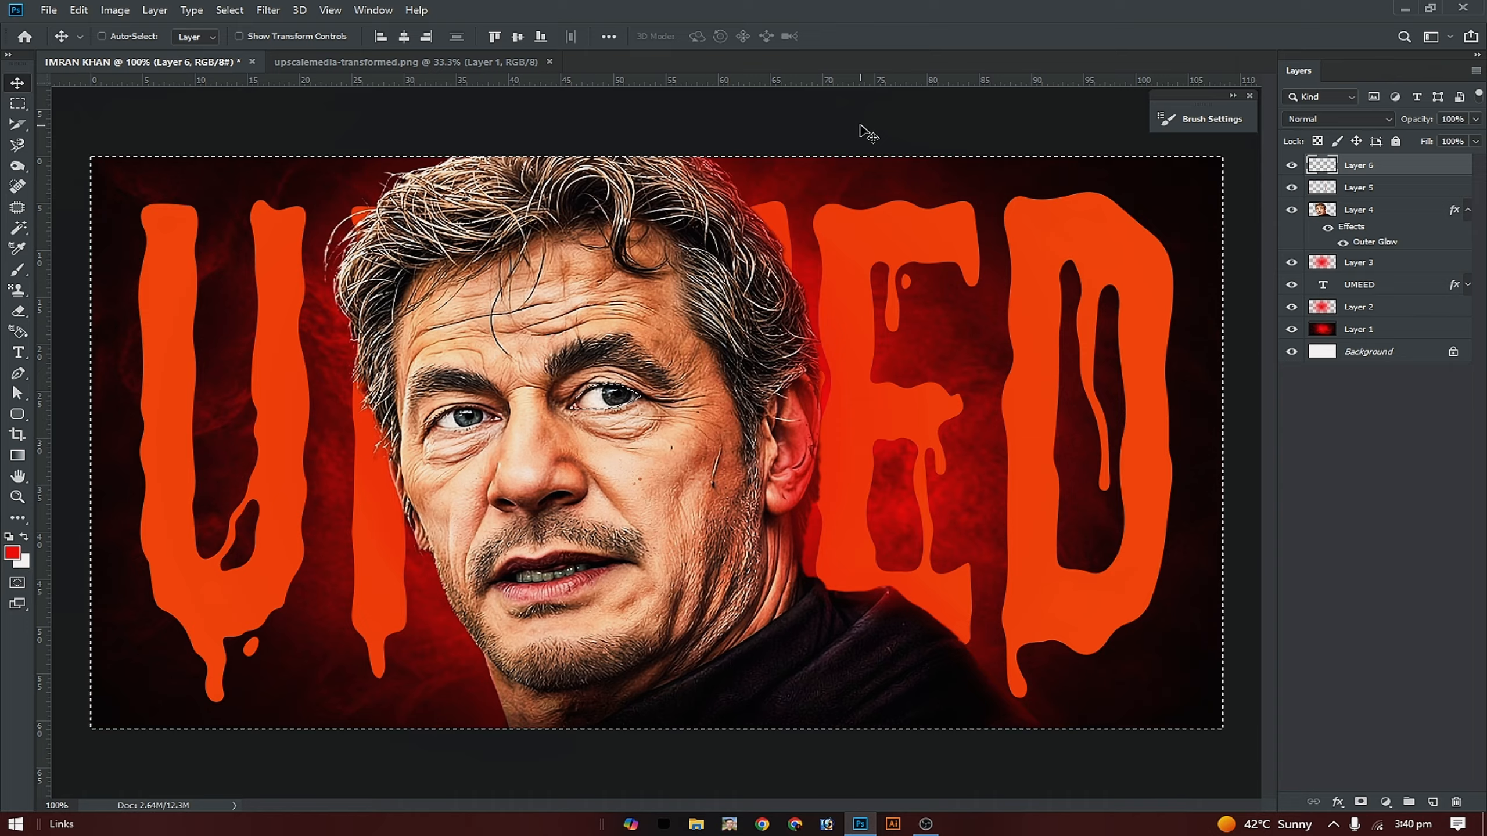
{"action": "key", "text": "ctrl+shift+i"}
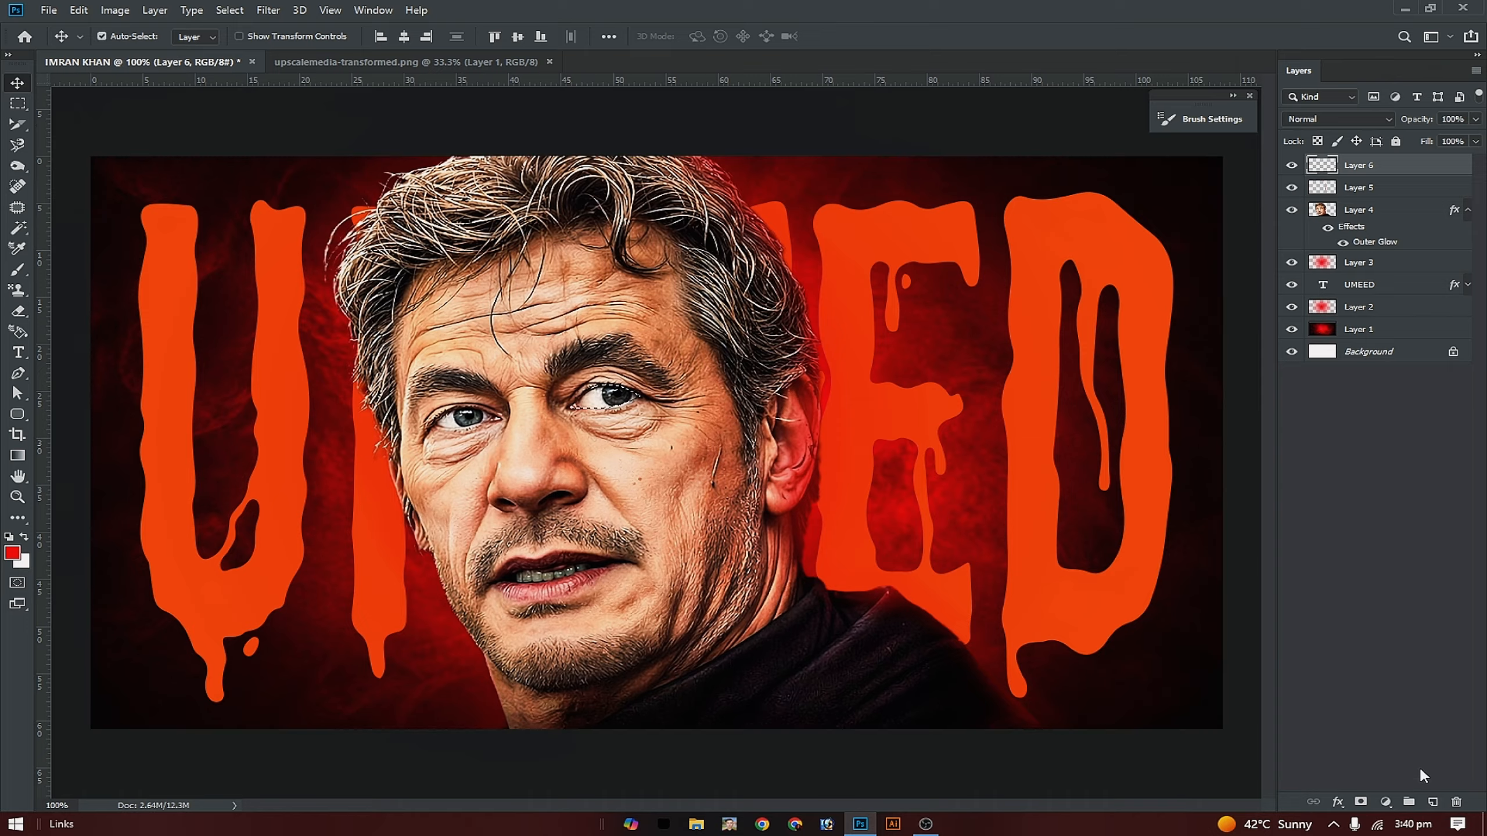
Set the foreground colour to bright green (#00ff06) and fill the eye selection on the new layer.
{"action": "left_click", "coordinate": [11, 554]}
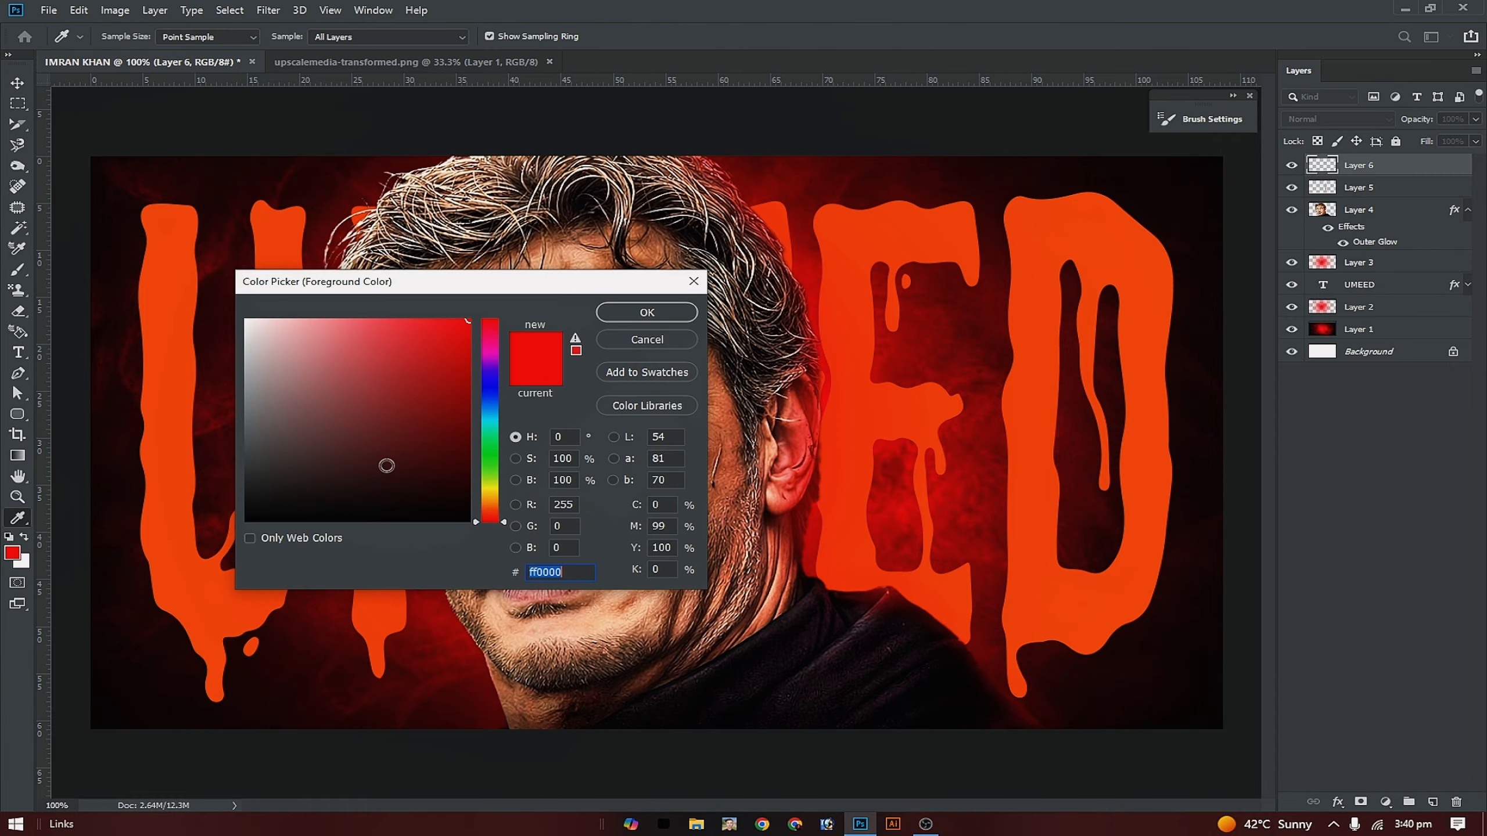
{"action": "left_click_drag", "start_coordinate": [492, 434], "coordinate": [490, 454]}
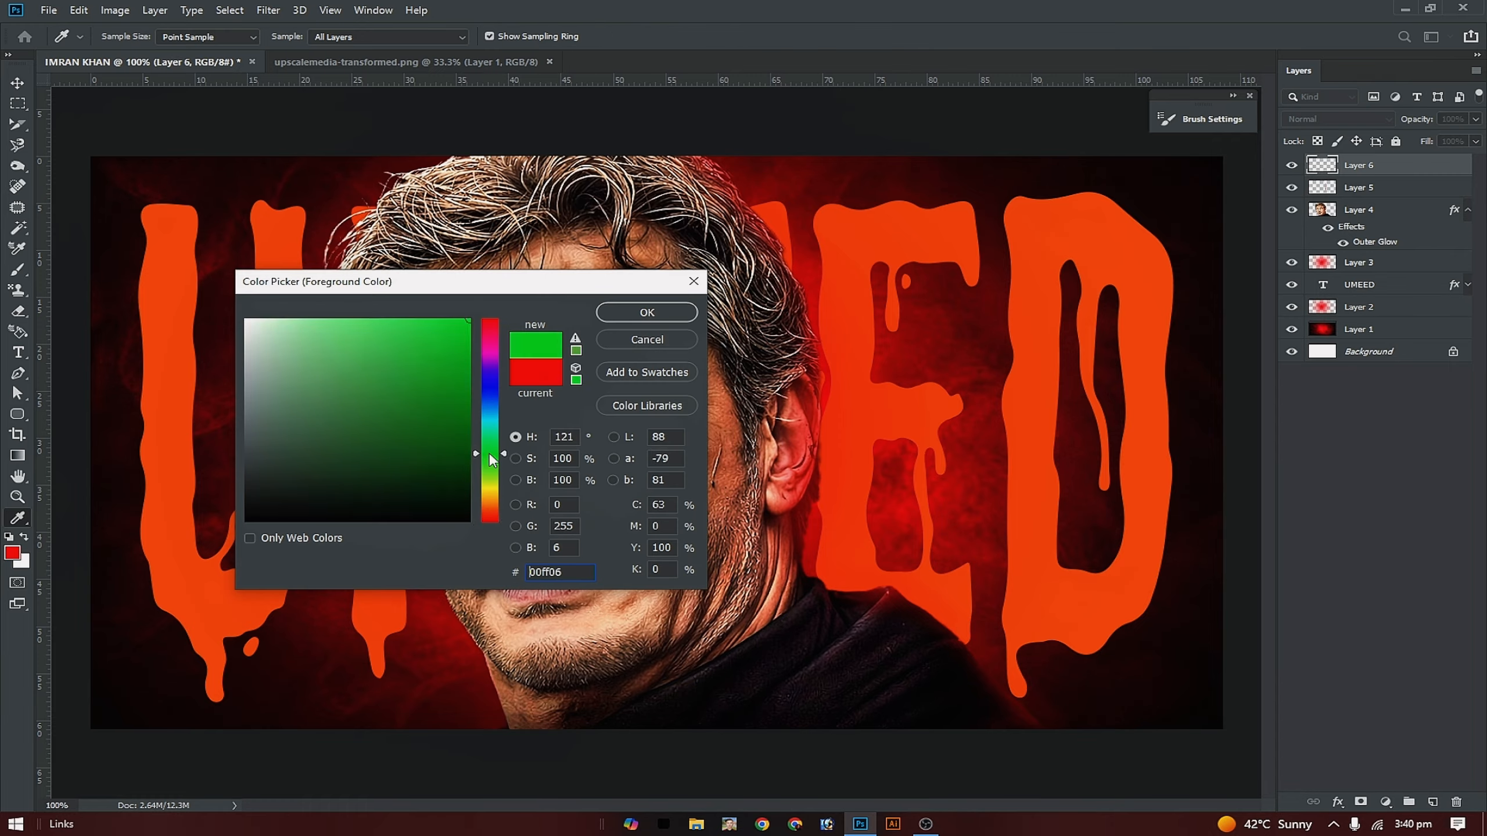
{"action": "left_click_drag", "start_coordinate": [464, 331], "coordinate": [469, 317]}
{"action": "left_click", "coordinate": [608, 313]}
{"action": "key", "text": "v"}
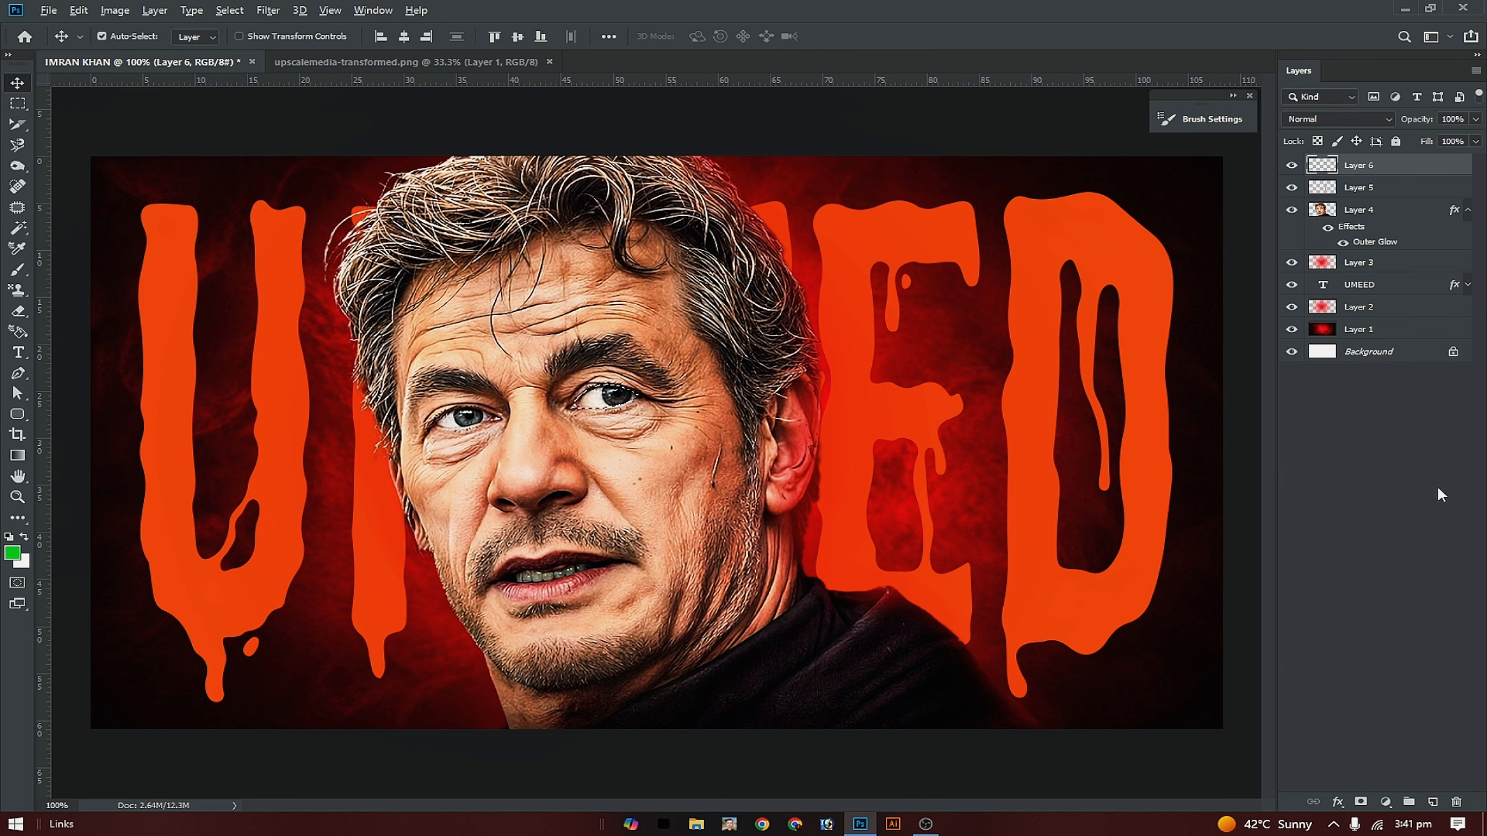
{"action": "key", "text": "alt+BackSpace"}
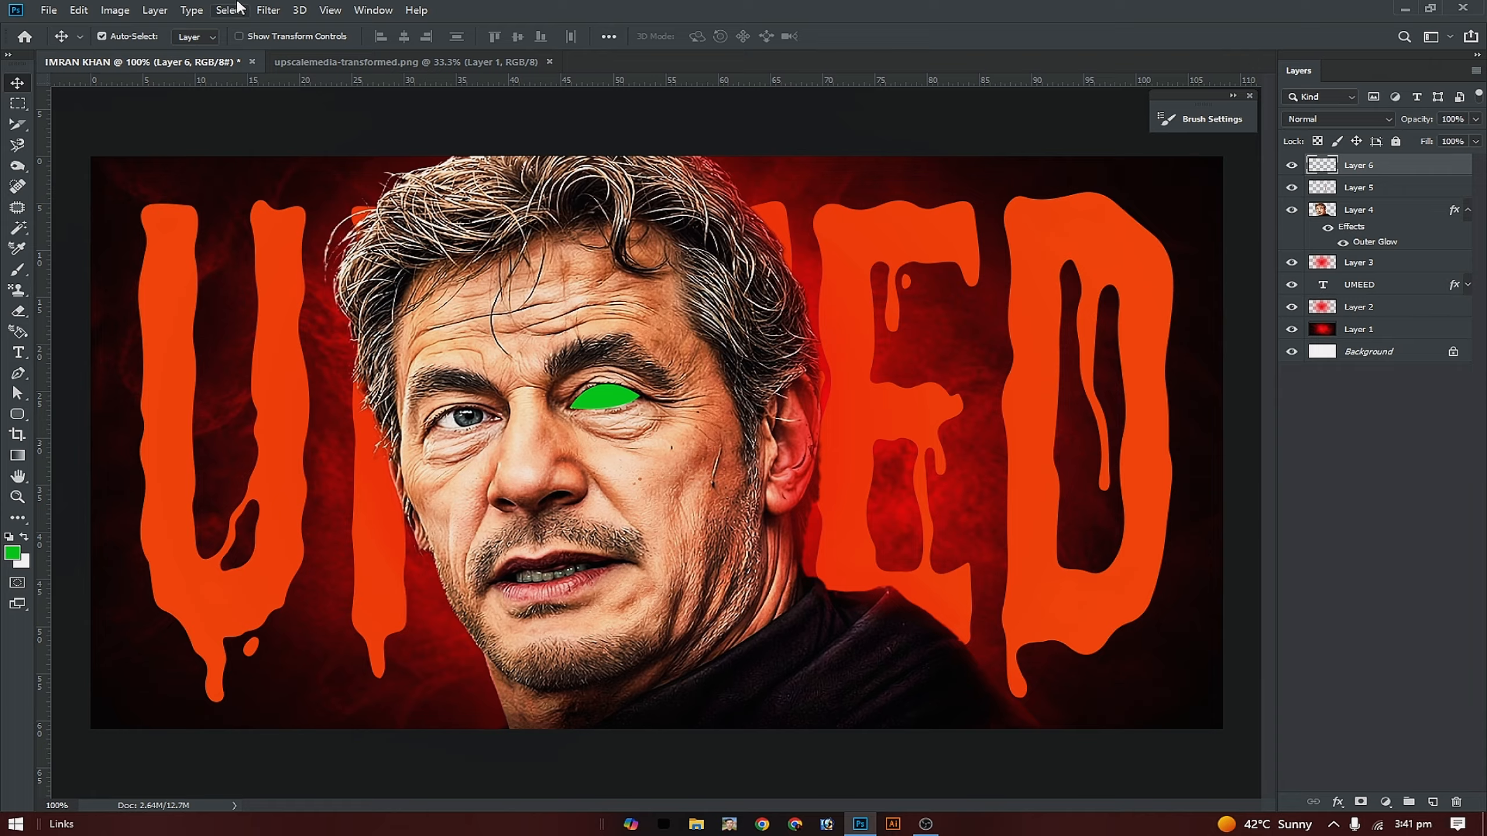
Soften the green eye shape with a Gaussian Blur of 2.0 pixels radius.
{"action": "left_click", "coordinate": [268, 10]}
{"action": "mouse_move", "coordinate": [275, 197]}
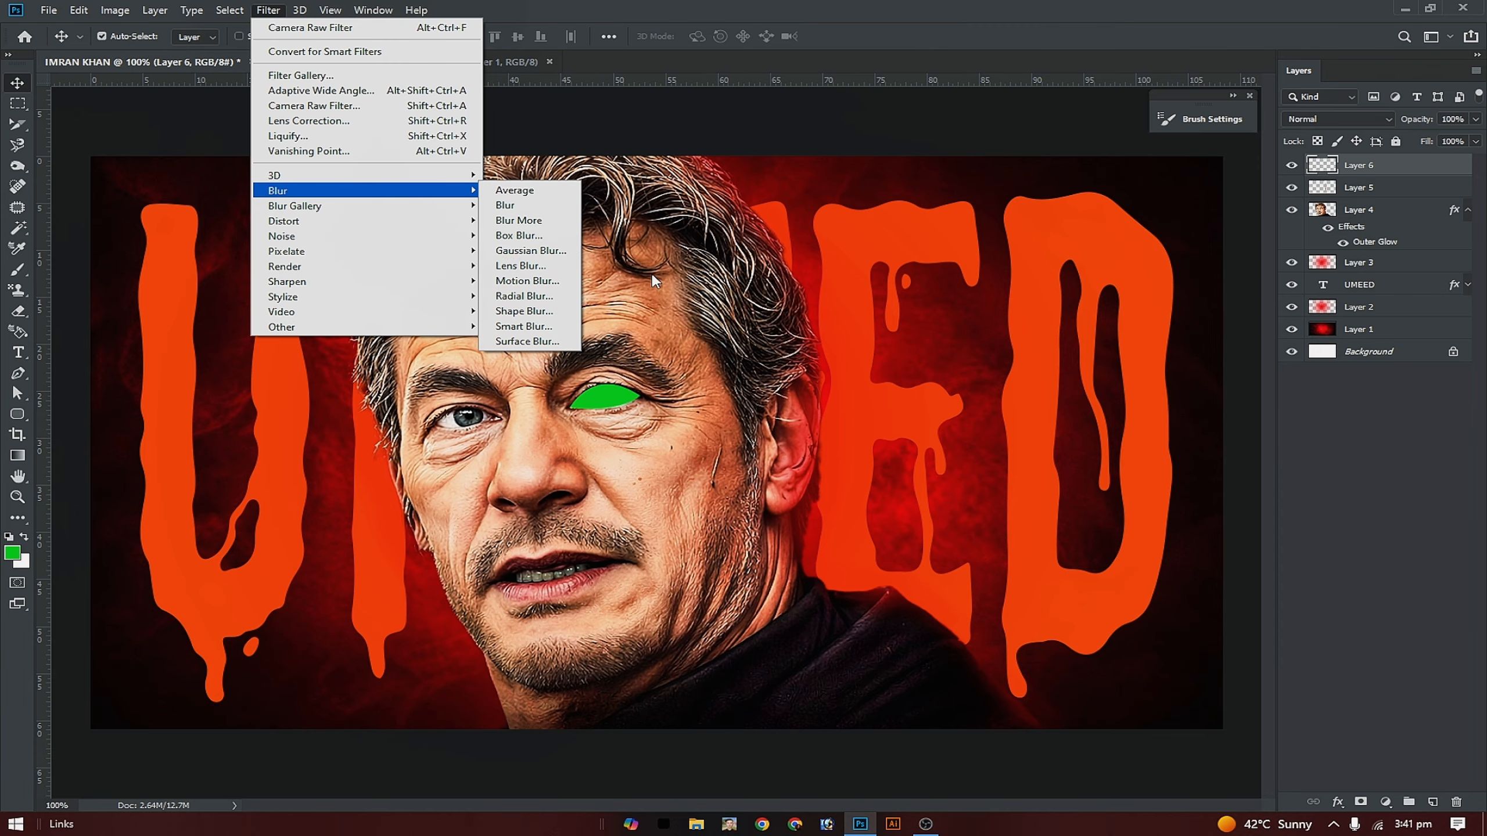
{"action": "left_click", "coordinate": [510, 250]}
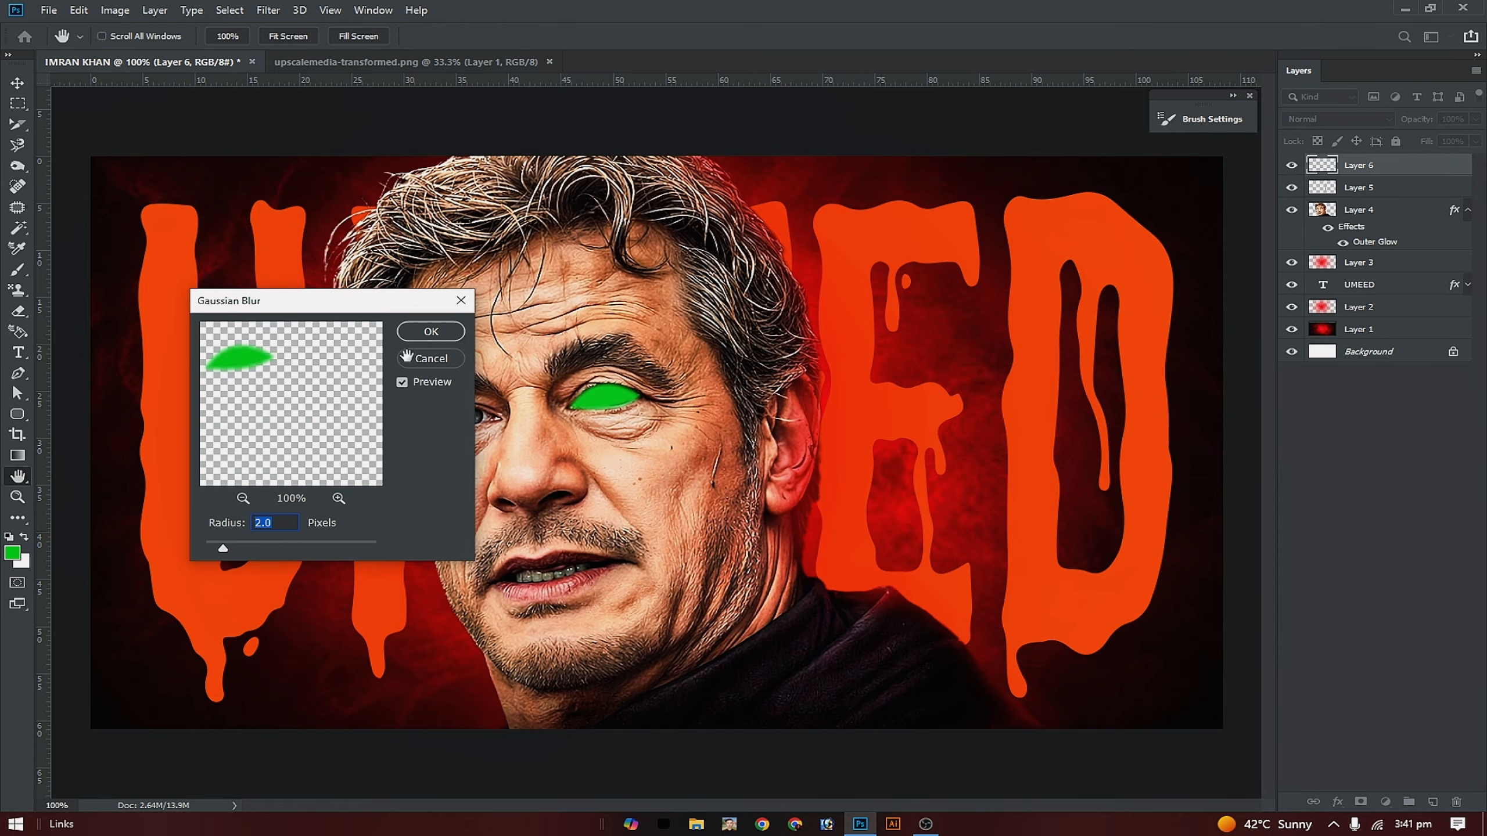
{"action": "left_click", "coordinate": [429, 332]}
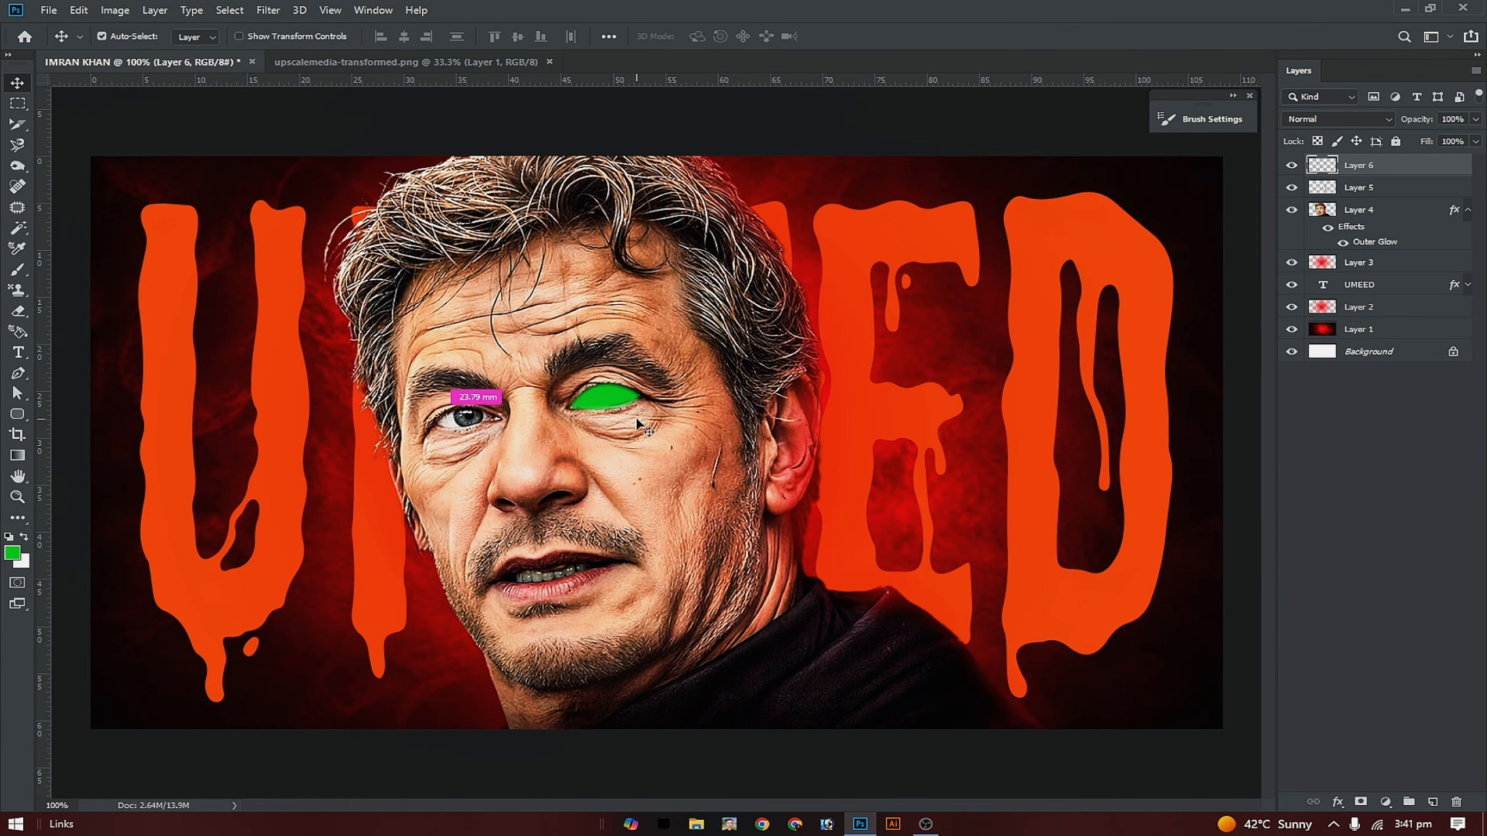
Lower the opacity of Layer 6, the green eye shape, to 50%.
{"action": "key", "text": "ctrl+plus"}
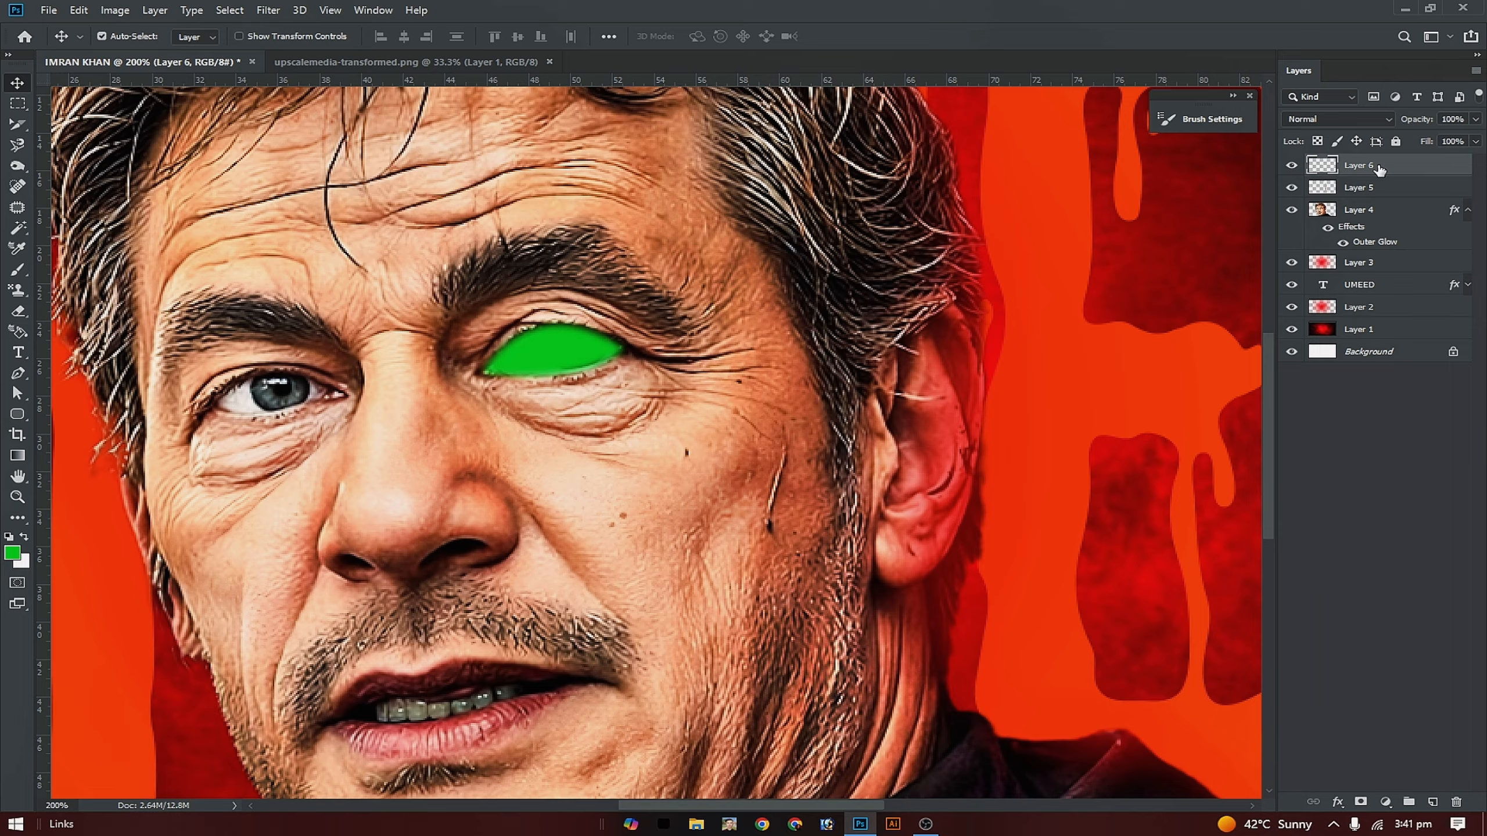
{"action": "left_click", "coordinate": [1476, 120]}
{"action": "left_click_drag", "start_coordinate": [1460, 141], "coordinate": [1437, 142]}
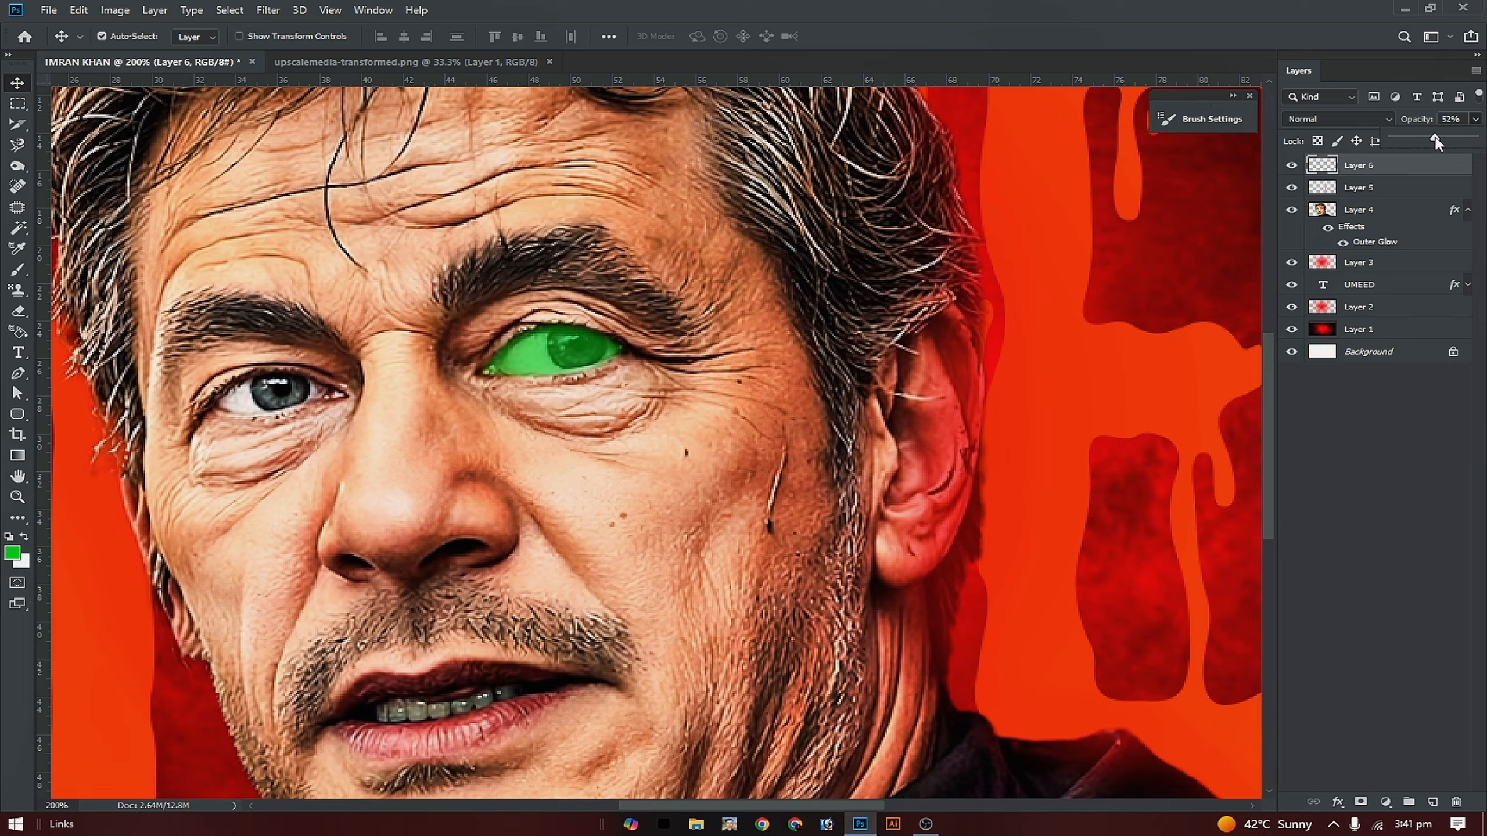
{"action": "left_click", "coordinate": [1460, 121]}
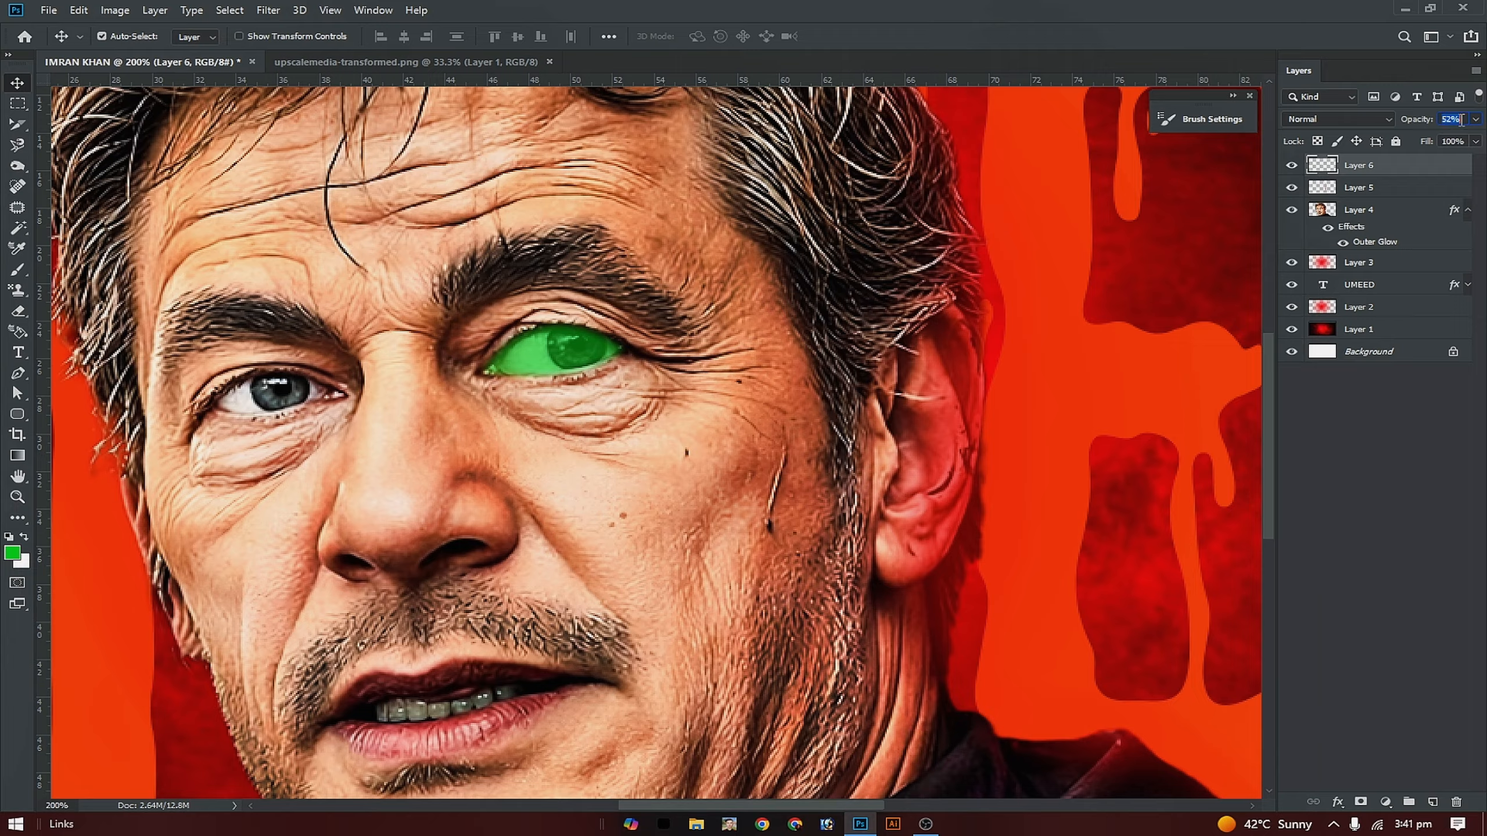
{"action": "type", "text": "50"}
{"action": "key", "text": "Return"}
Add an Outer Glow effect to Layer 6 and match its colour to the green foreground swatch.
{"action": "left_click", "coordinate": [1368, 166]}
{"action": "left_click", "coordinate": [1338, 803]}
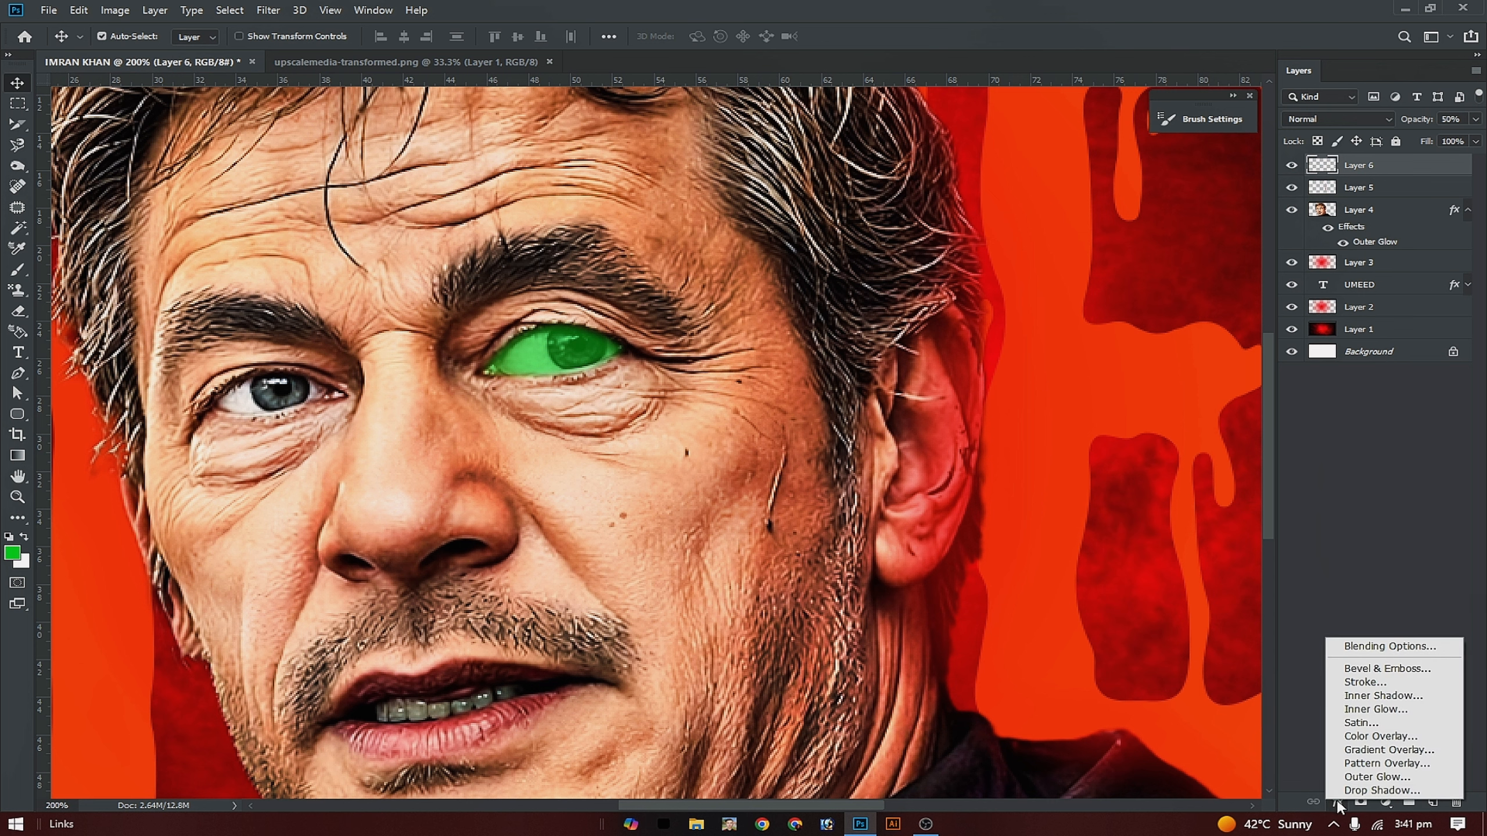
{"action": "left_click", "coordinate": [1357, 779]}
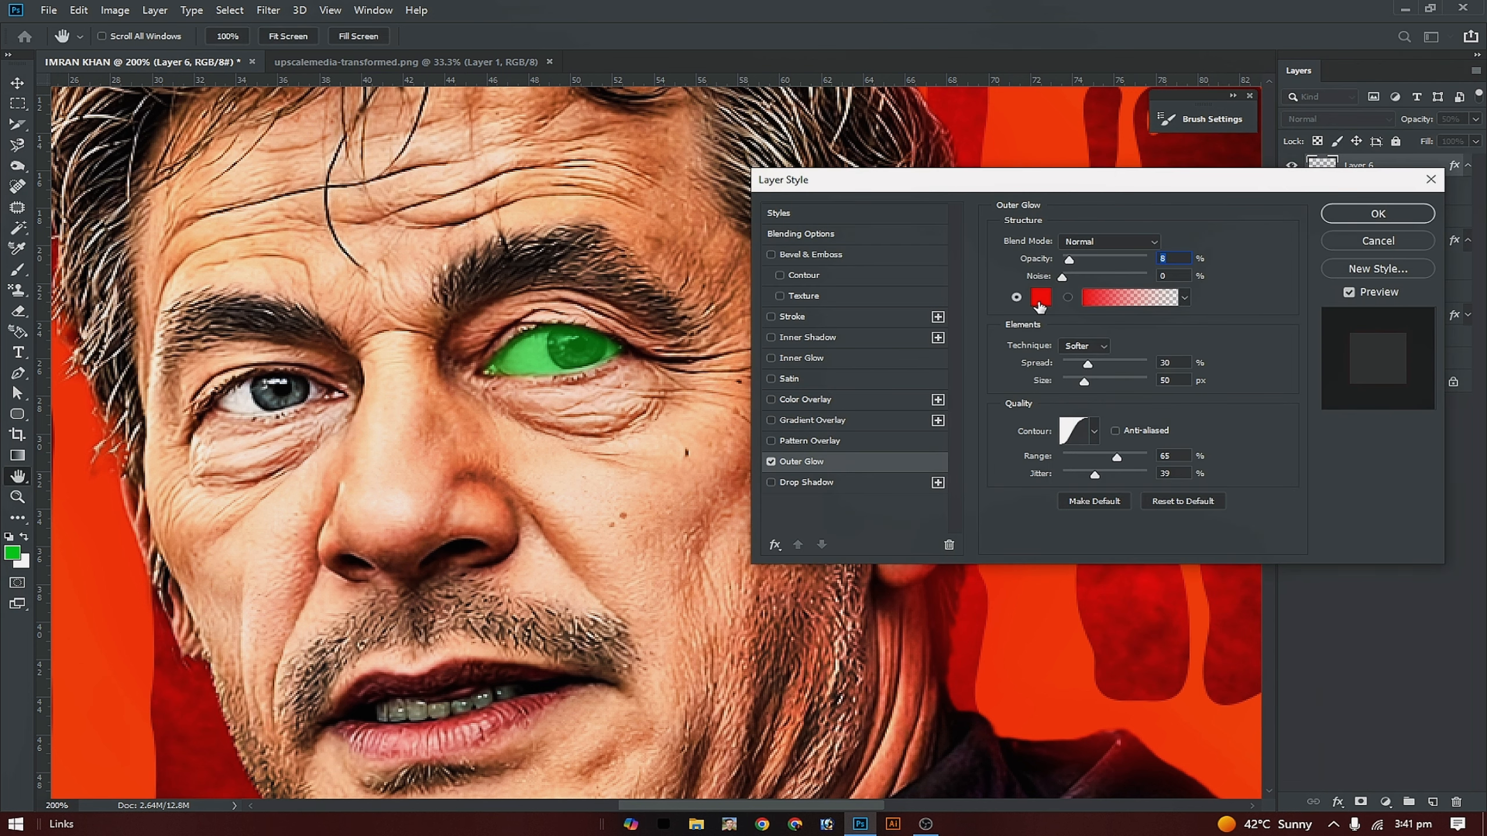
{"action": "left_click", "coordinate": [1040, 298]}
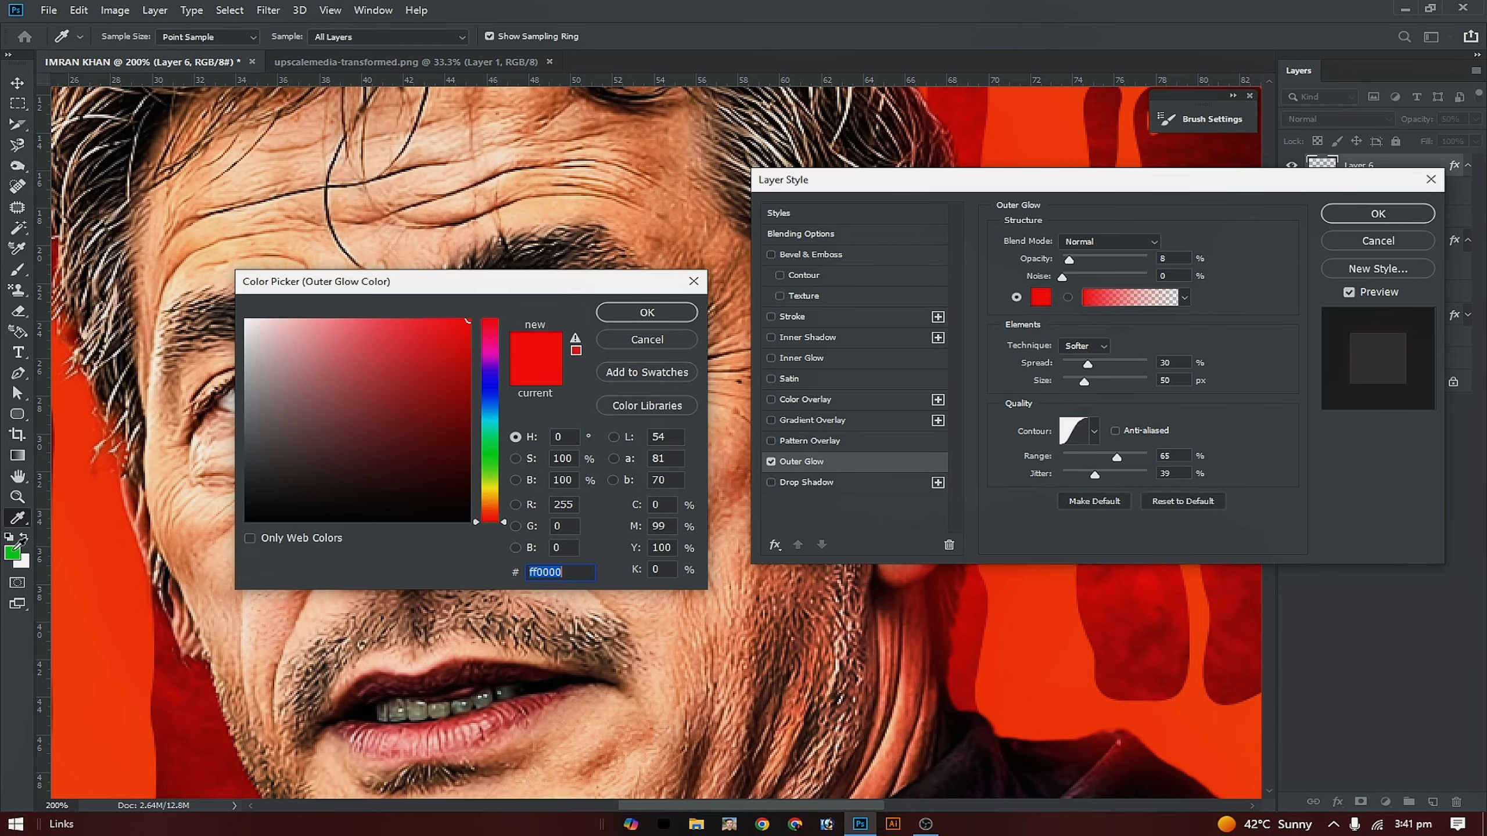
{"action": "left_click", "coordinate": [14, 551]}
{"action": "left_click", "coordinate": [602, 313]}
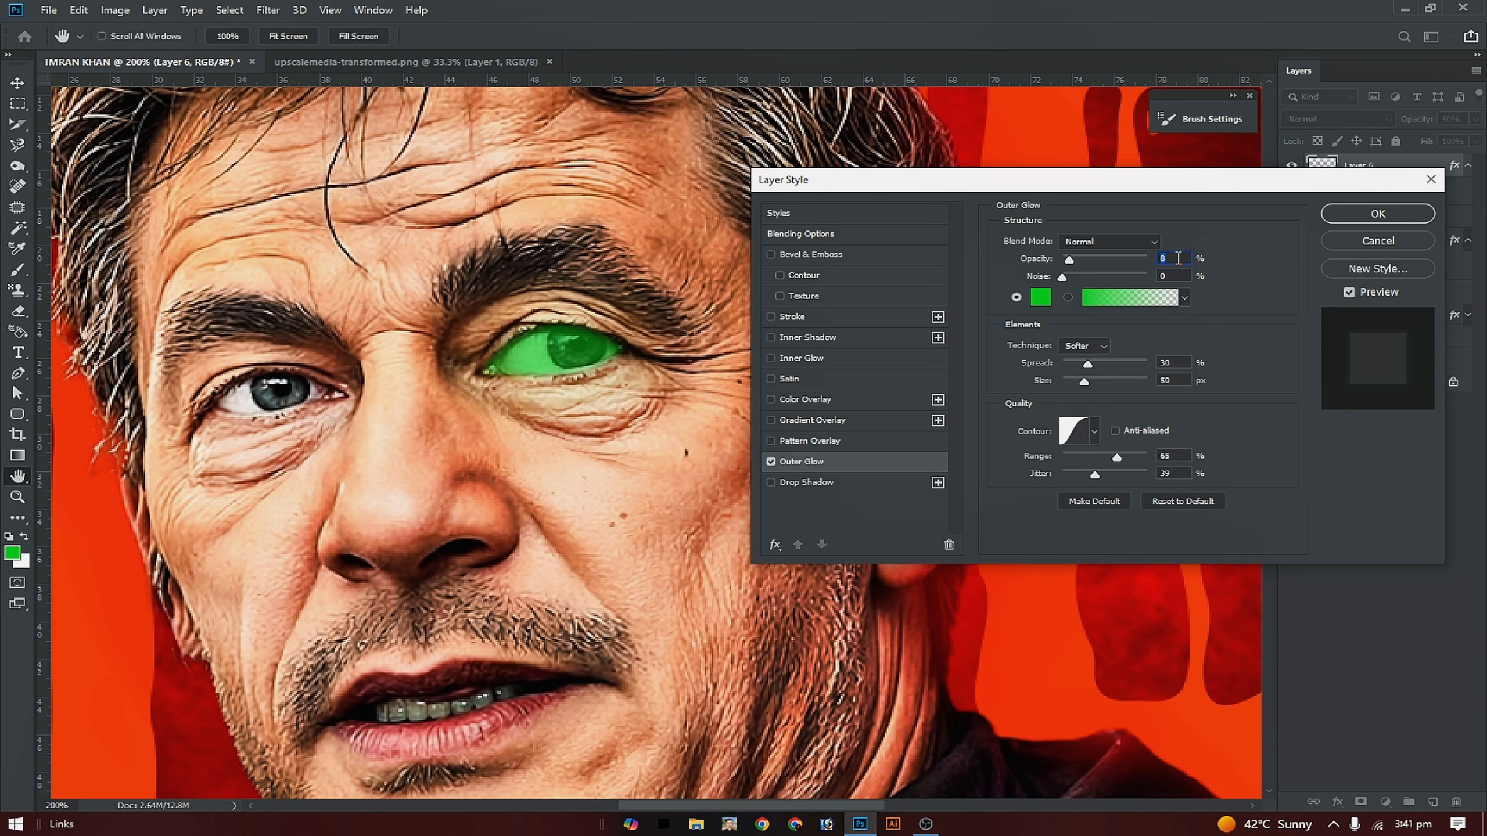
Set the green outer glow's opacity to 35% and its size to 122 px, and apply the layer style.
{"action": "type", "text": "20"}
{"action": "double_click", "coordinate": [1178, 258]}
{"action": "type", "text": "25"}
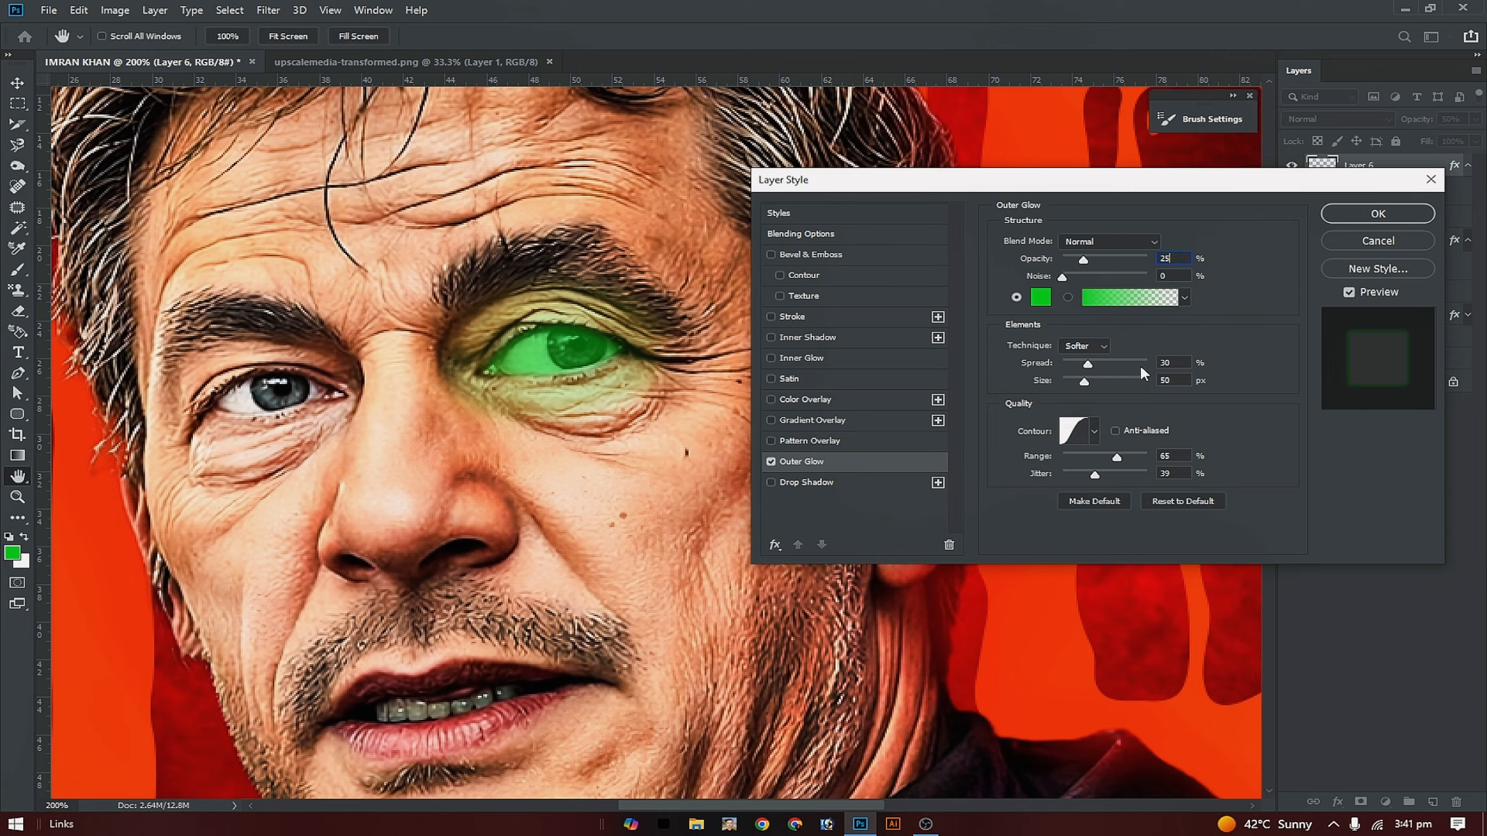
{"action": "left_click_drag", "start_coordinate": [1084, 384], "coordinate": [1109, 387]}
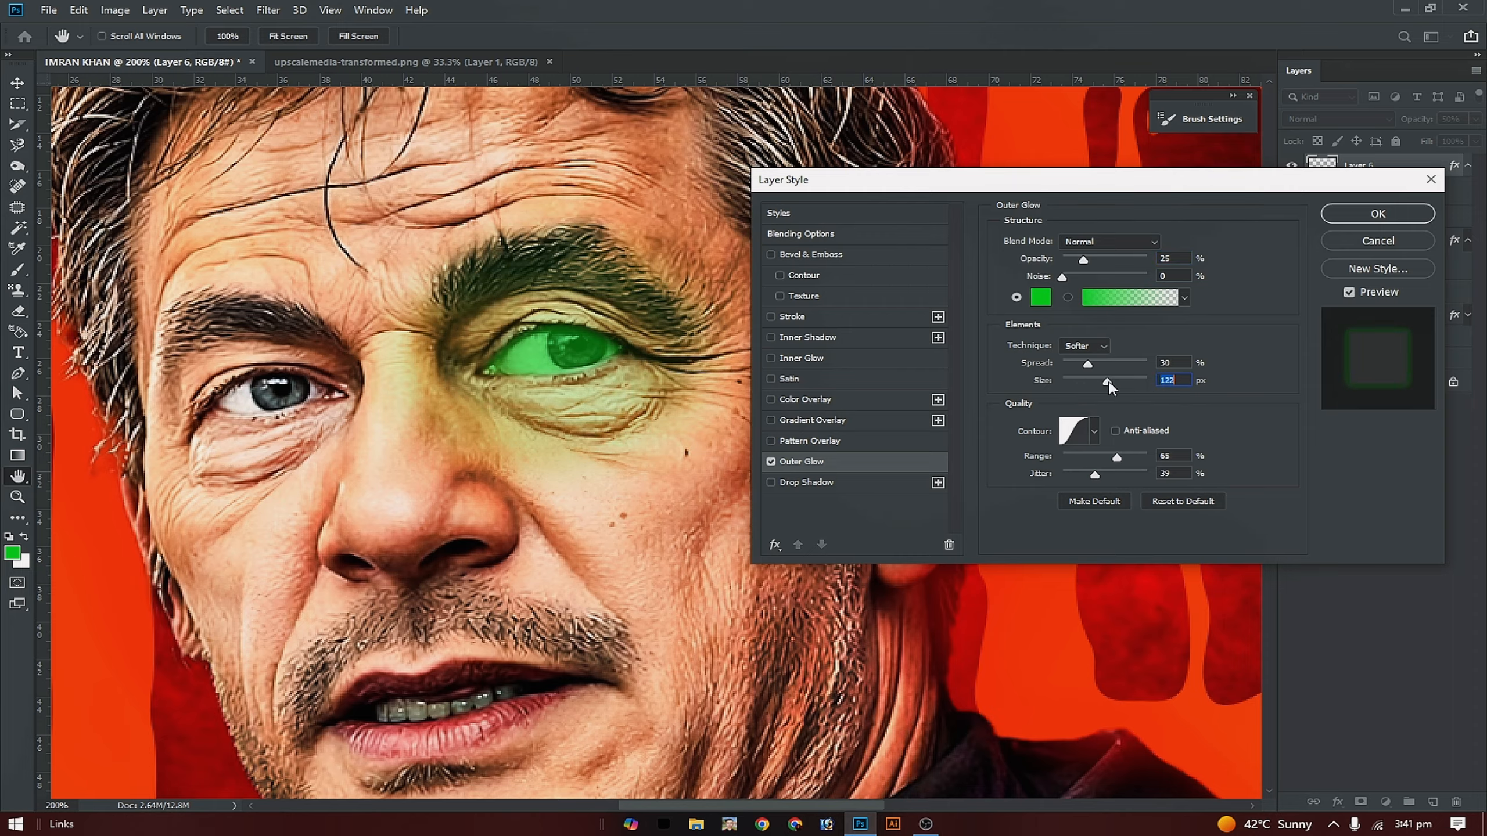
{"action": "left_click_drag", "start_coordinate": [1084, 258], "coordinate": [1092, 266]}
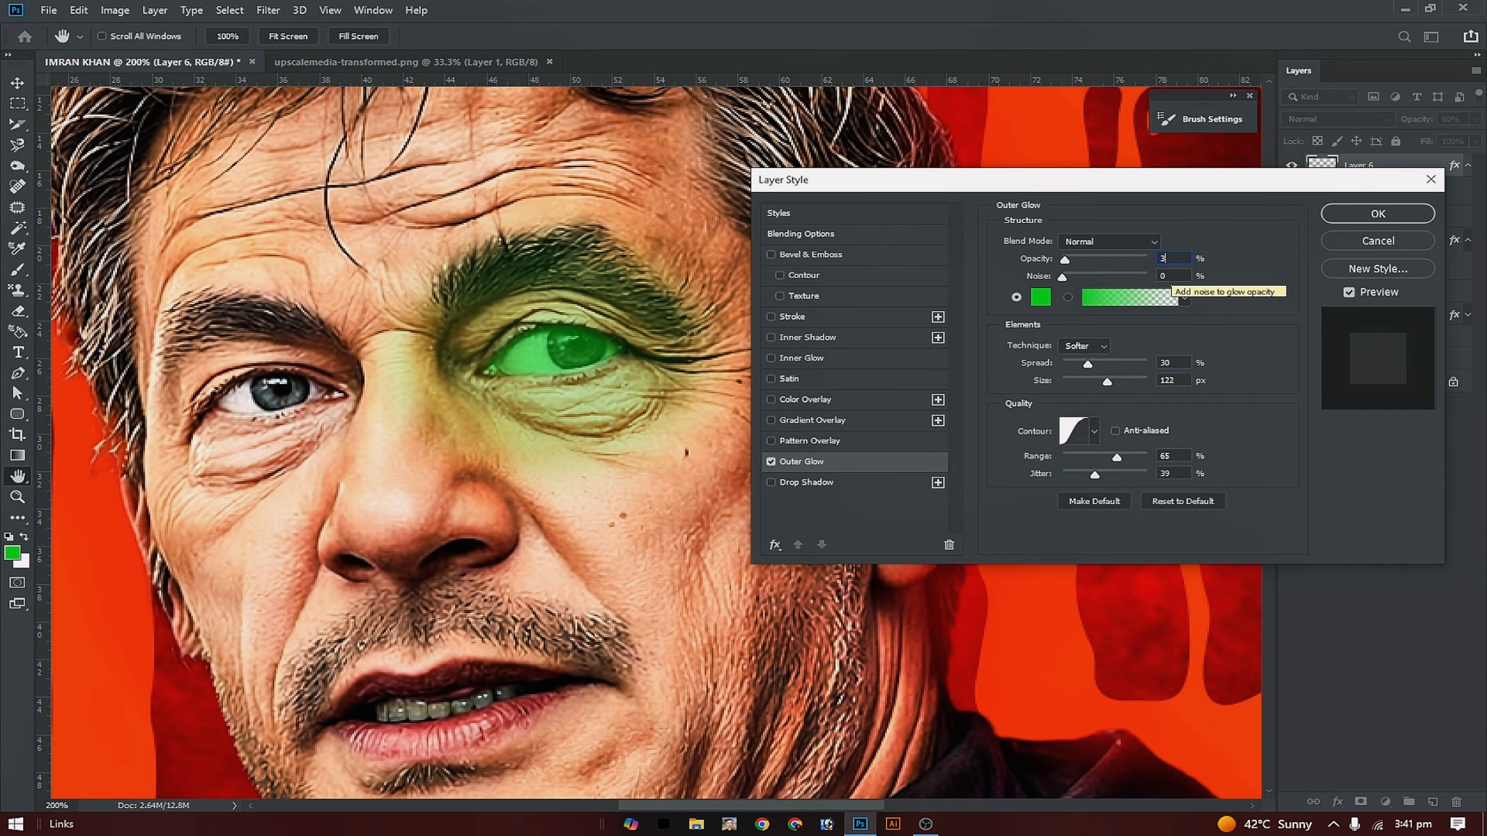
{"action": "type", "text": "35"}
{"action": "left_click", "coordinate": [1379, 213]}
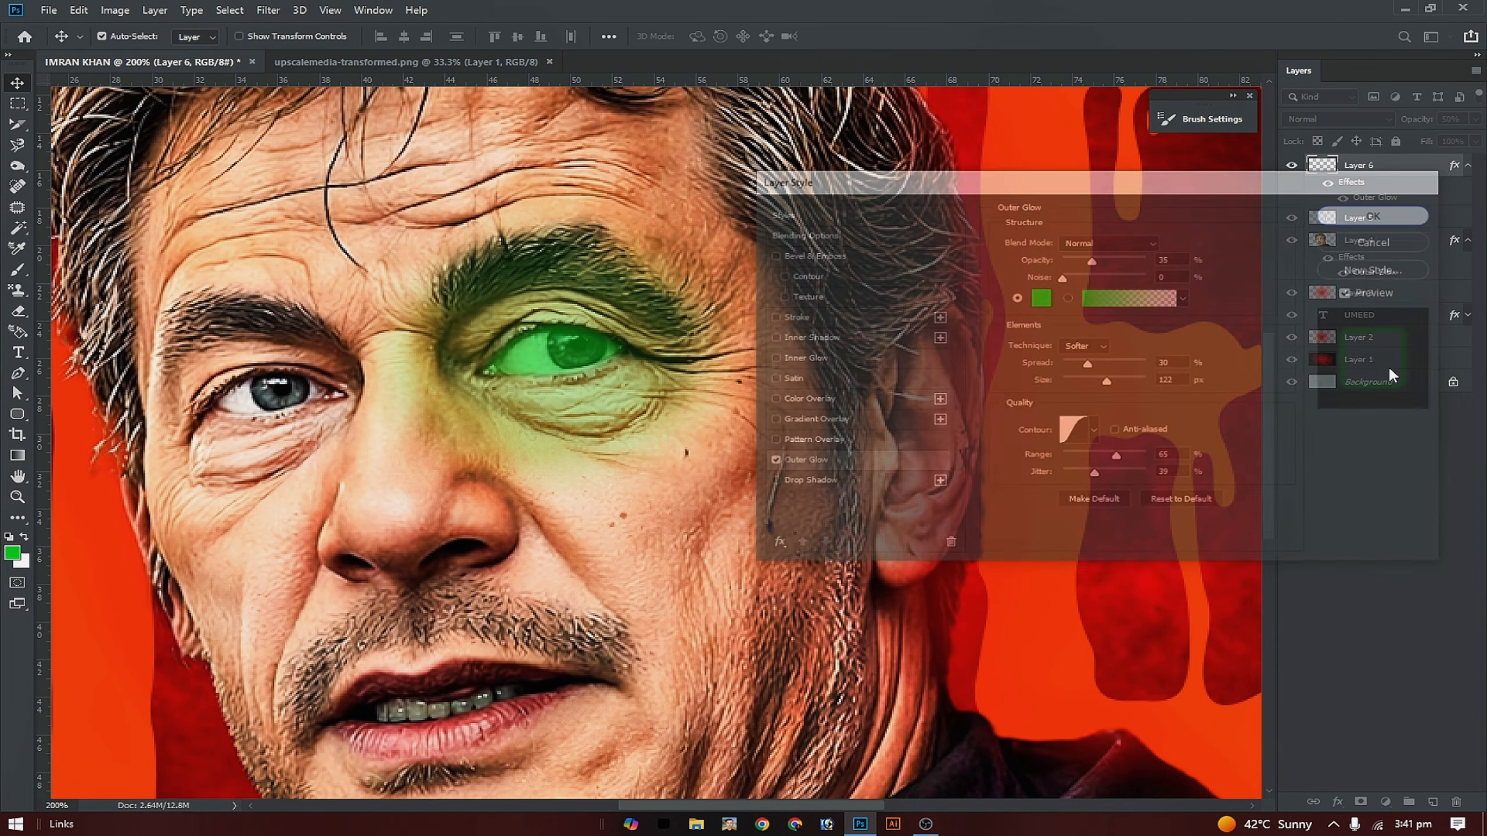
{"action": "key", "text": "ctrl+minus"}
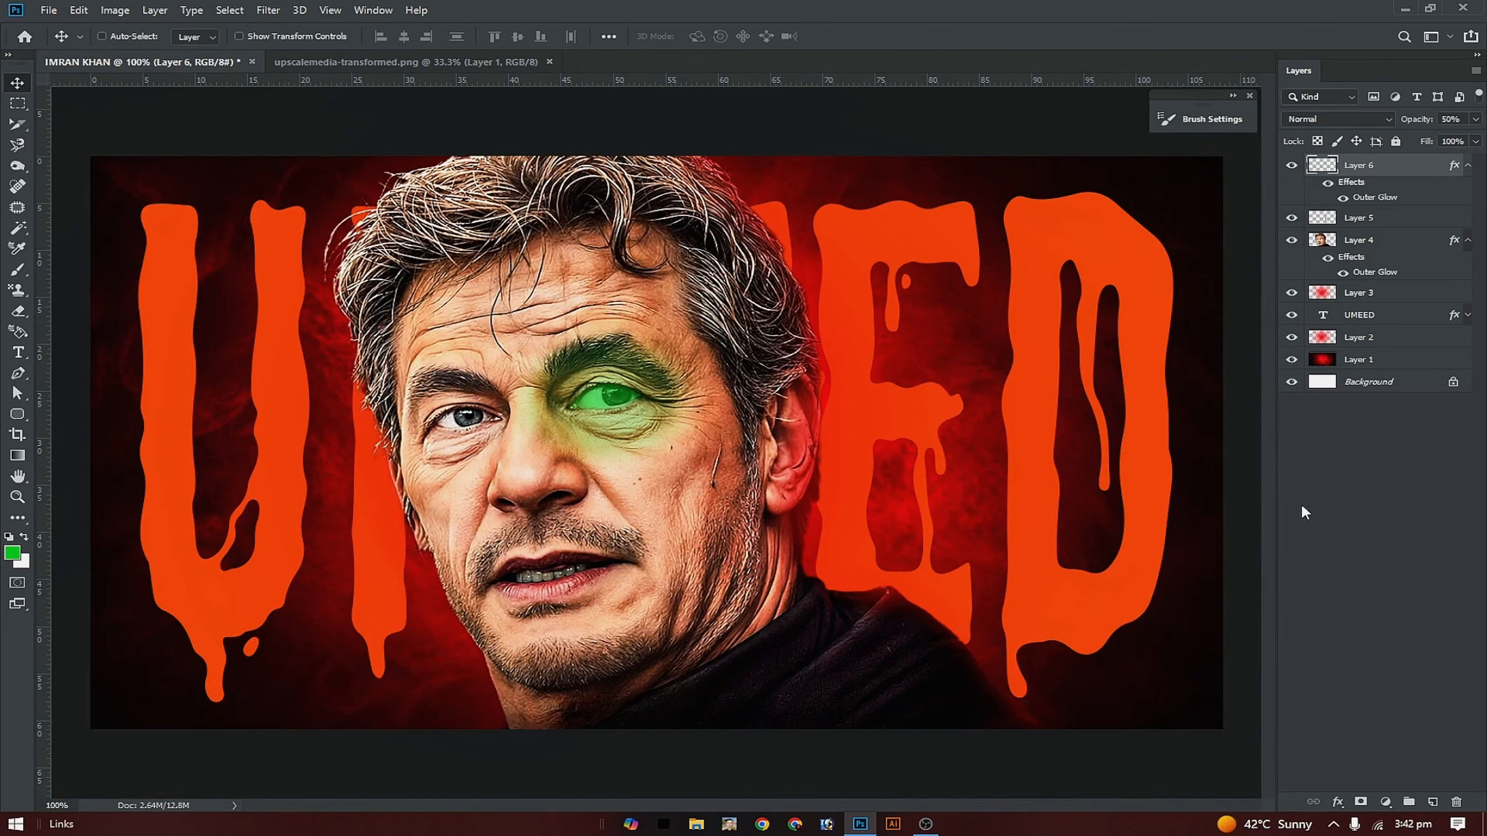
Duplicate the green glowing eye shape and place the copy over the other eye.
{"action": "scroll", "coordinate": [592, 390], "scroll_direction": "up", "scroll_amount": 2}
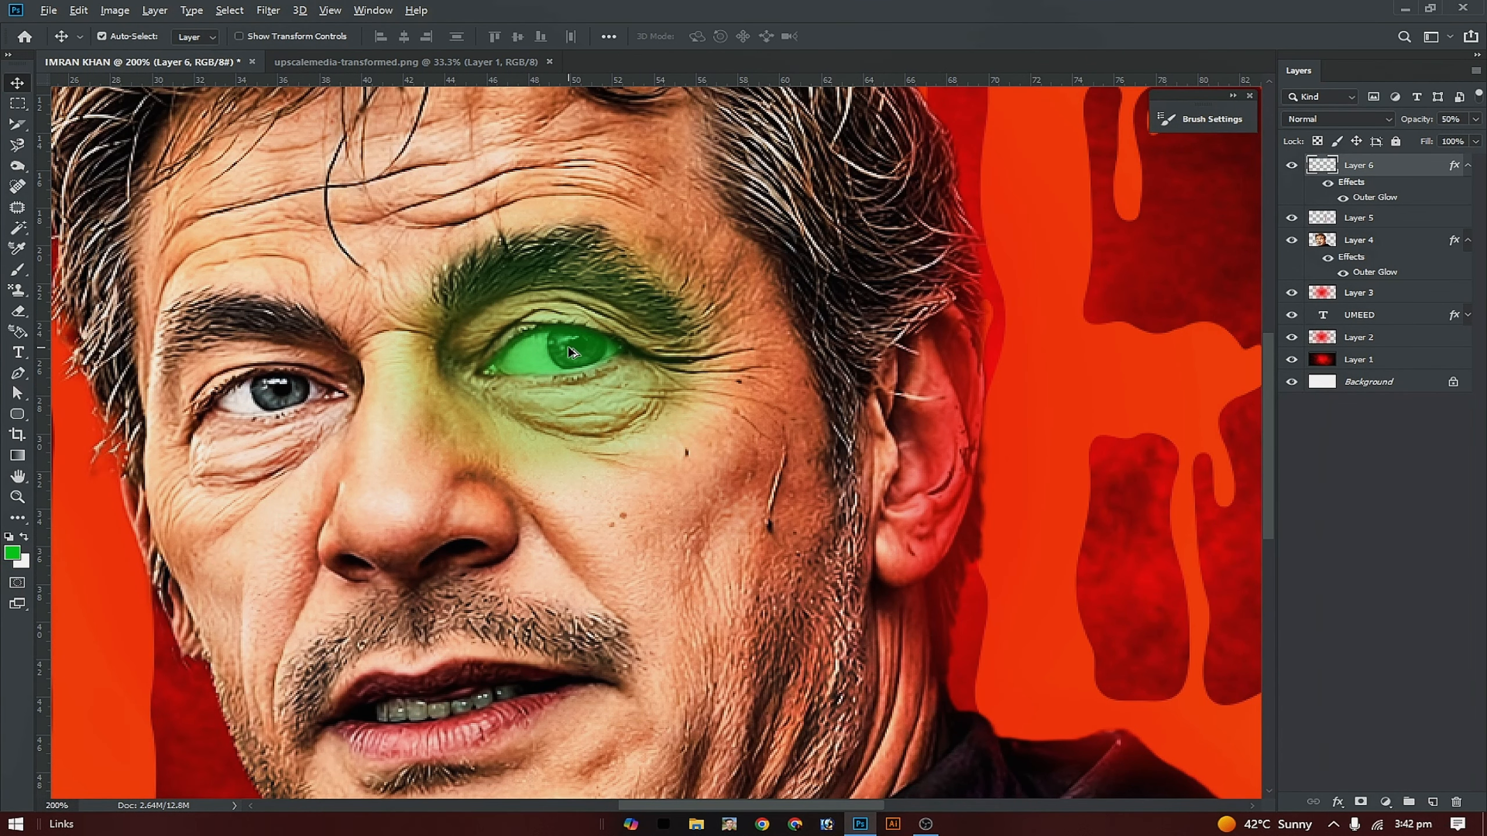
{"action": "left_click", "coordinate": [492, 360]}
{"action": "left_click_drag", "start_coordinate": [492, 360], "coordinate": [270, 389]}
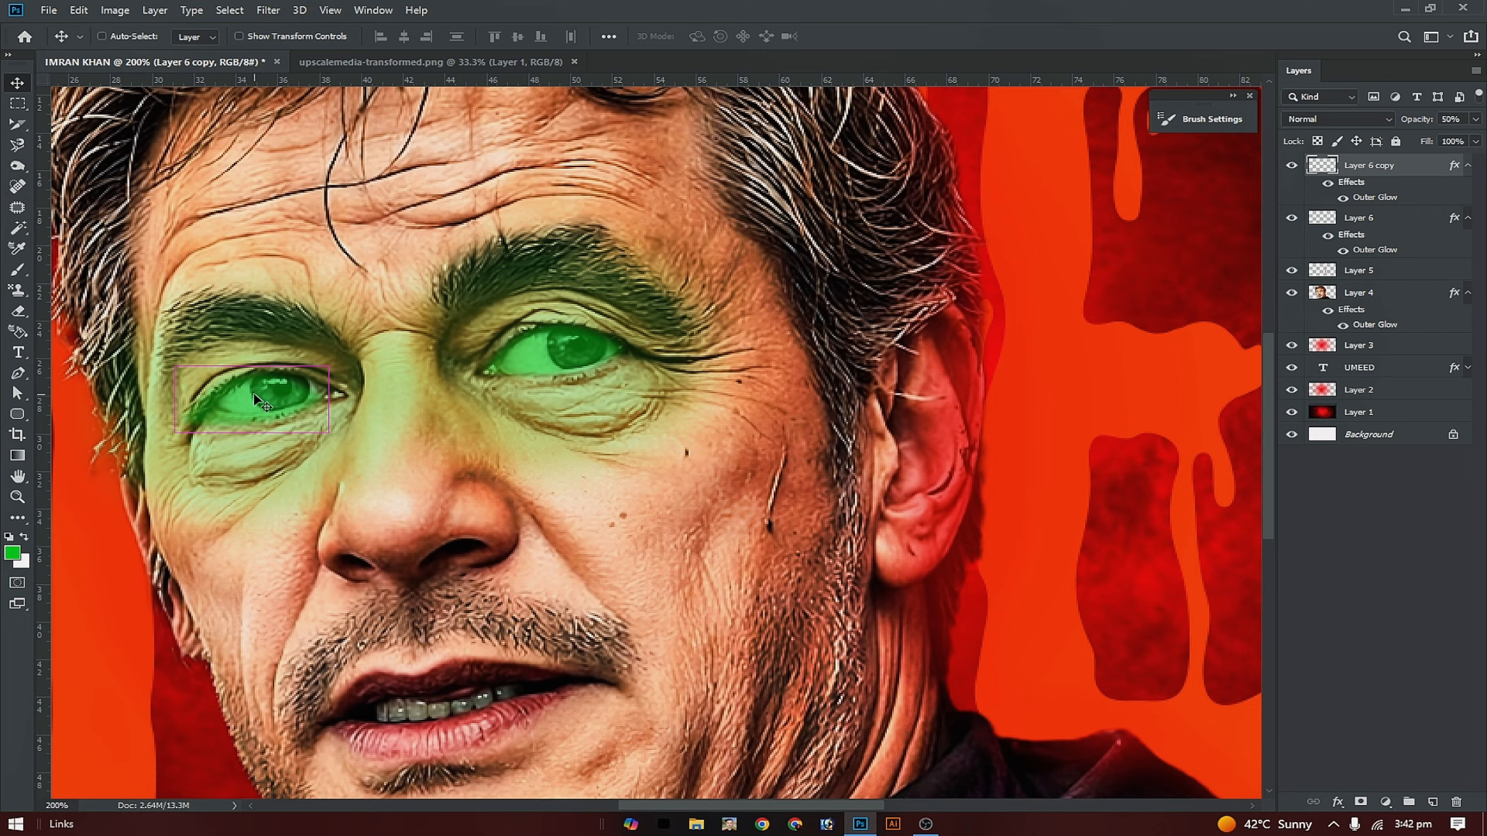
Flip and rotate the copied green shape with Free Transform so it fits the outline of the eye.
{"action": "key", "text": "ctrl+t"}
{"action": "left_click_drag", "start_coordinate": [337, 448], "coordinate": [340, 442]}
{"action": "right_click", "coordinate": [276, 414]}
{"action": "left_click", "coordinate": [321, 624]}
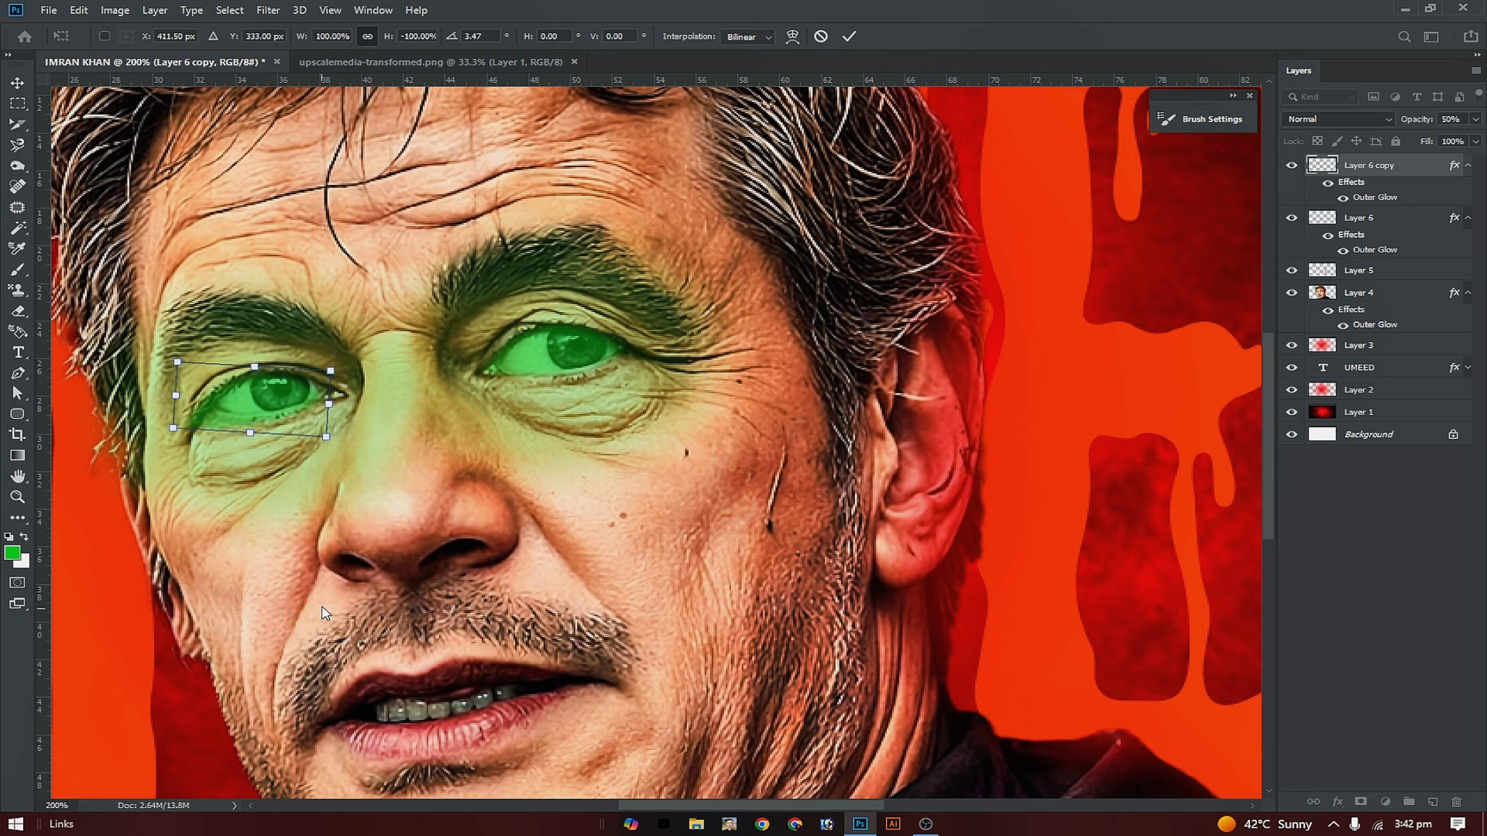
{"action": "left_click_drag", "start_coordinate": [332, 480], "coordinate": [272, 397]}
{"action": "key", "text": "Return"}
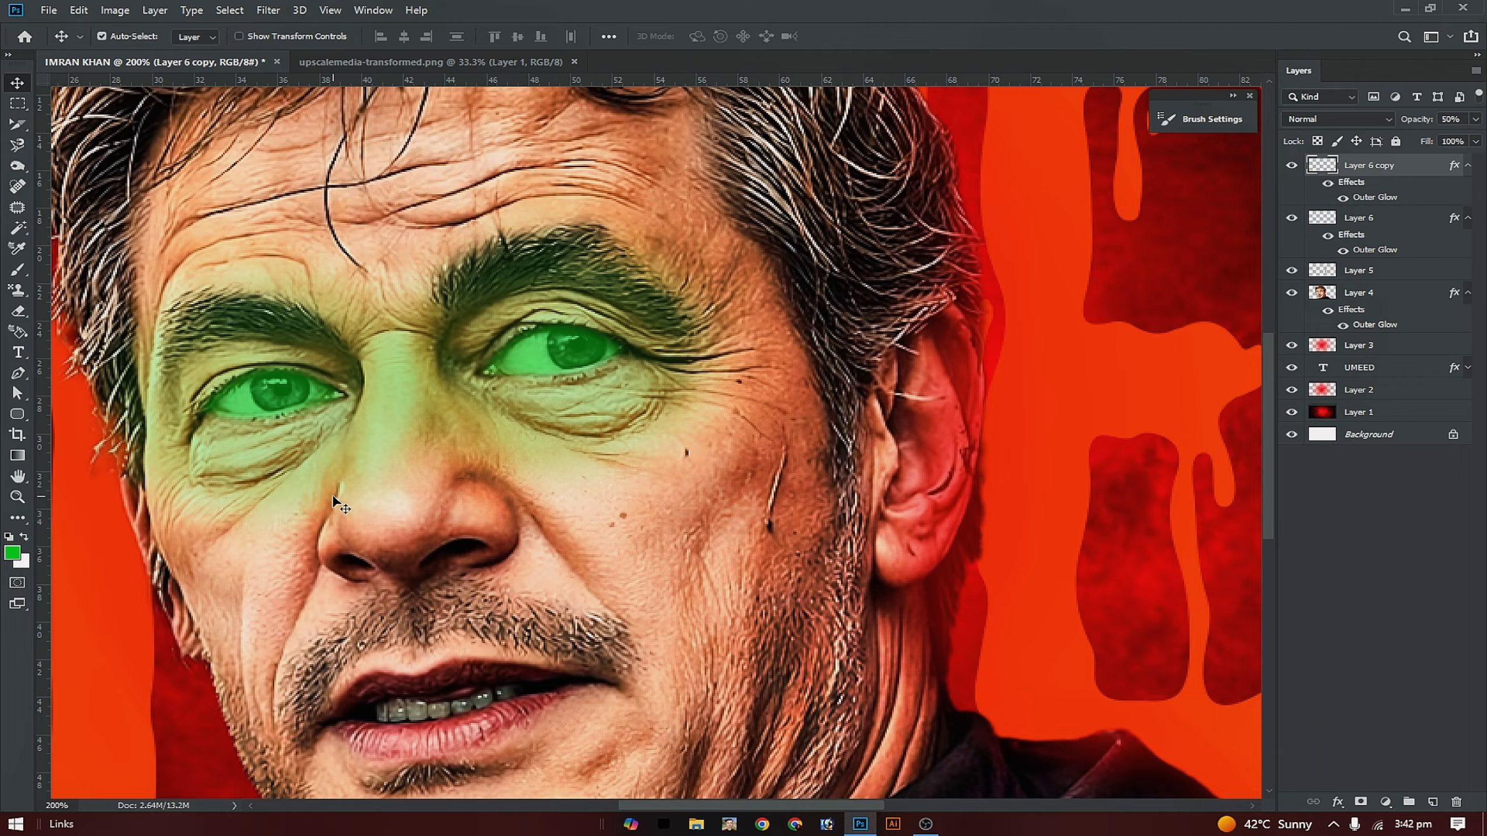
{"action": "key", "text": "ctrl+minus"}
{"action": "key", "text": "ctrl+minus"}
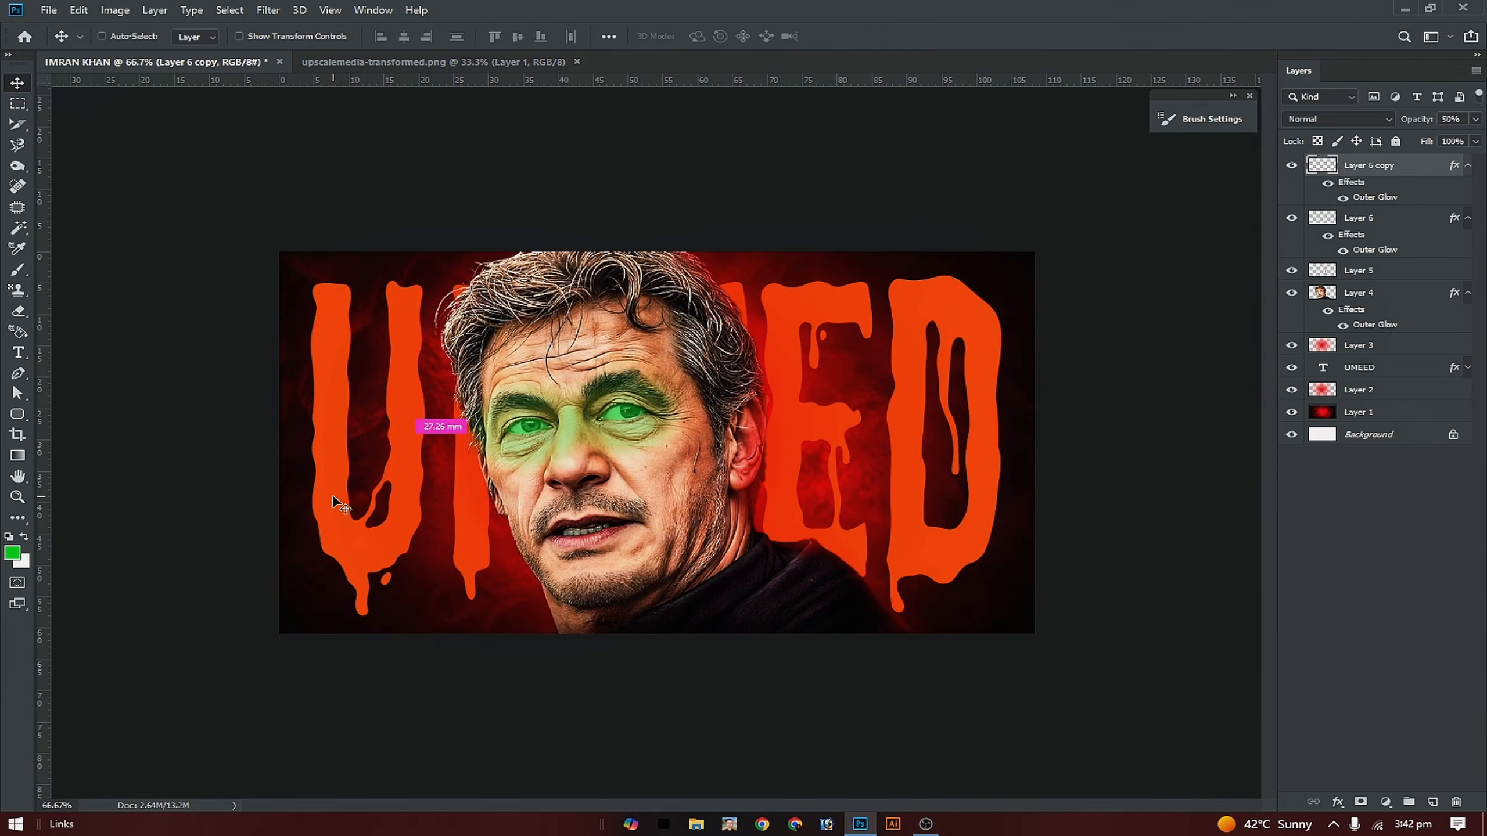
{"action": "key", "text": "ctrl+plus"}
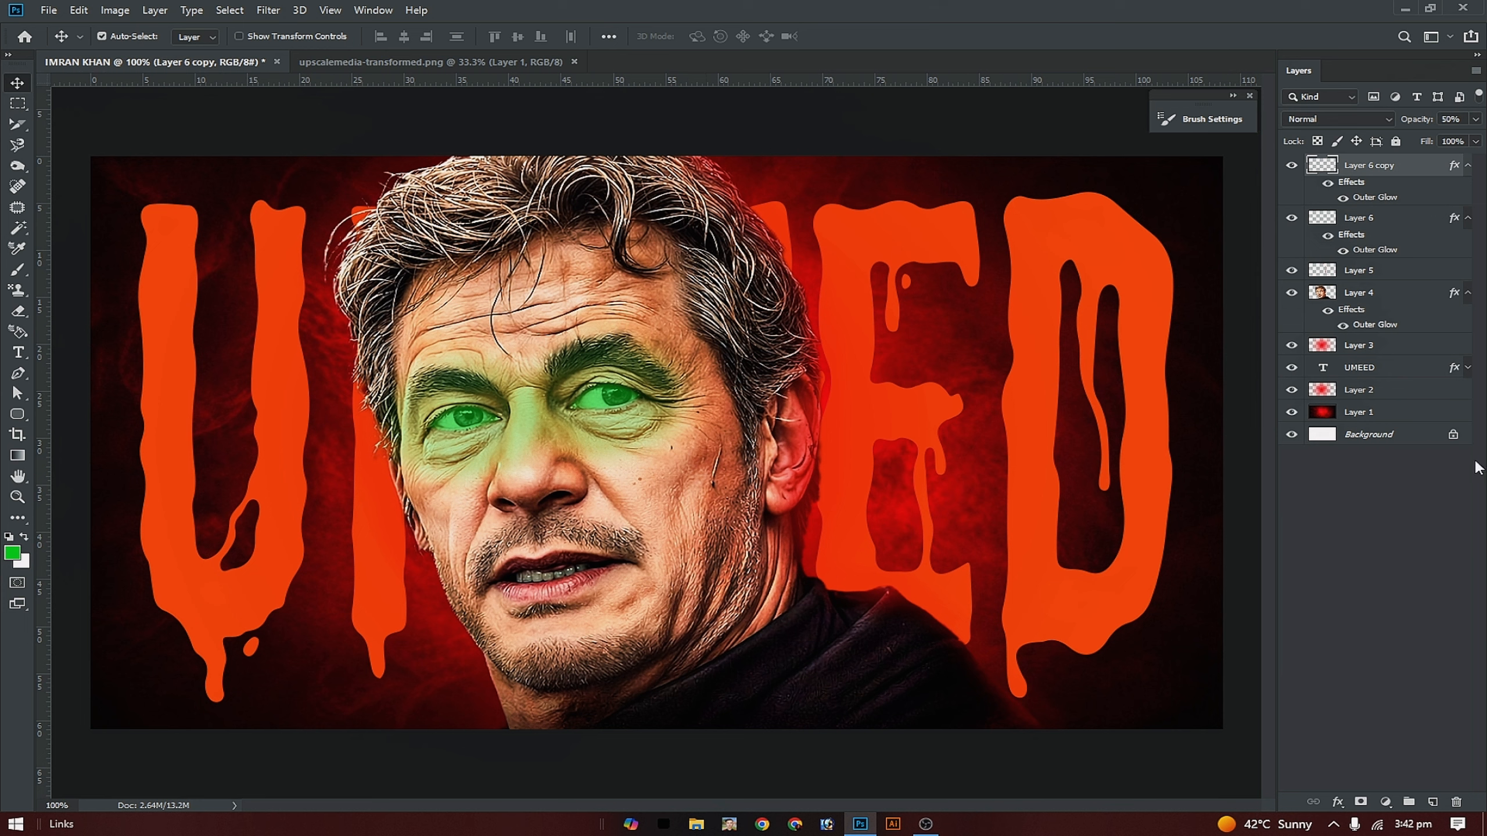
Collapse the effects lists of Layer 6 copy, Layer 6 and Layer 4.
{"action": "left_click", "coordinate": [1468, 165]}
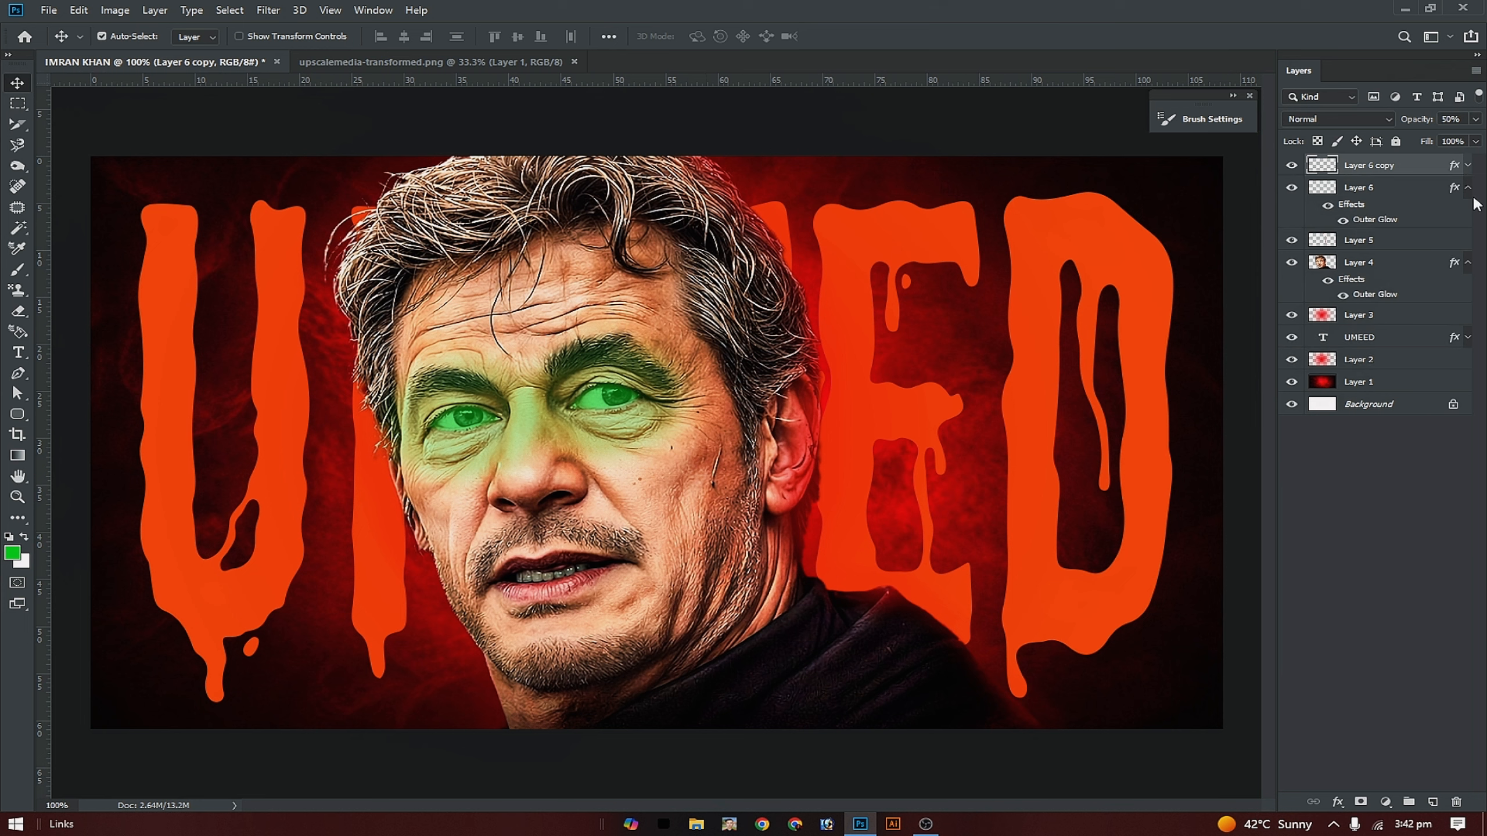
{"action": "left_click", "coordinate": [1469, 187]}
{"action": "left_click", "coordinate": [1468, 232]}
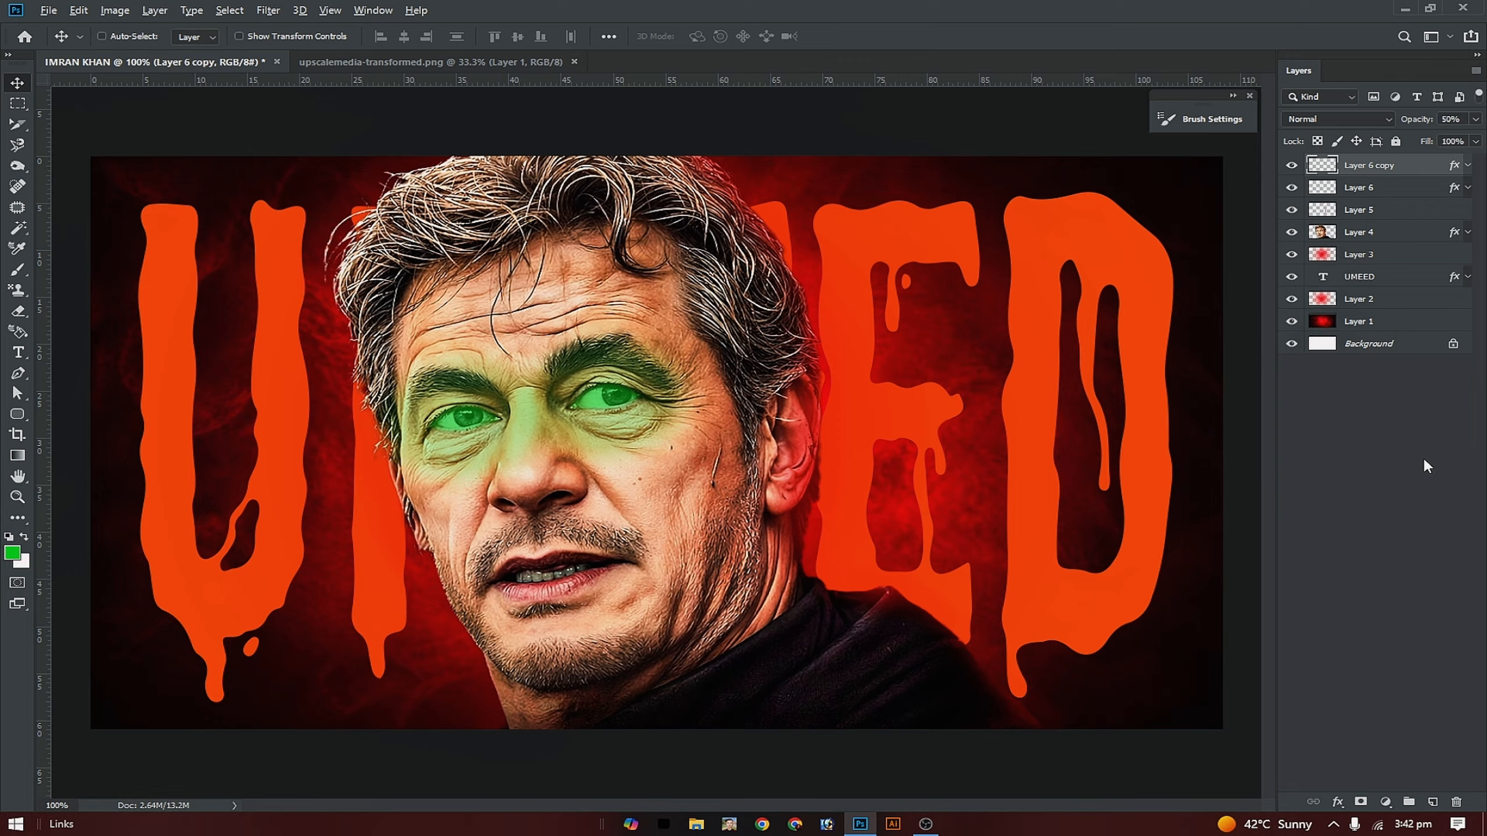
Stamp all visible layers into a new top layer and set its Camera Raw Exposure to +0.50, Contrast to +10 and Blacks to +10.
{"action": "key", "text": "ctrl+shift+alt+e"}
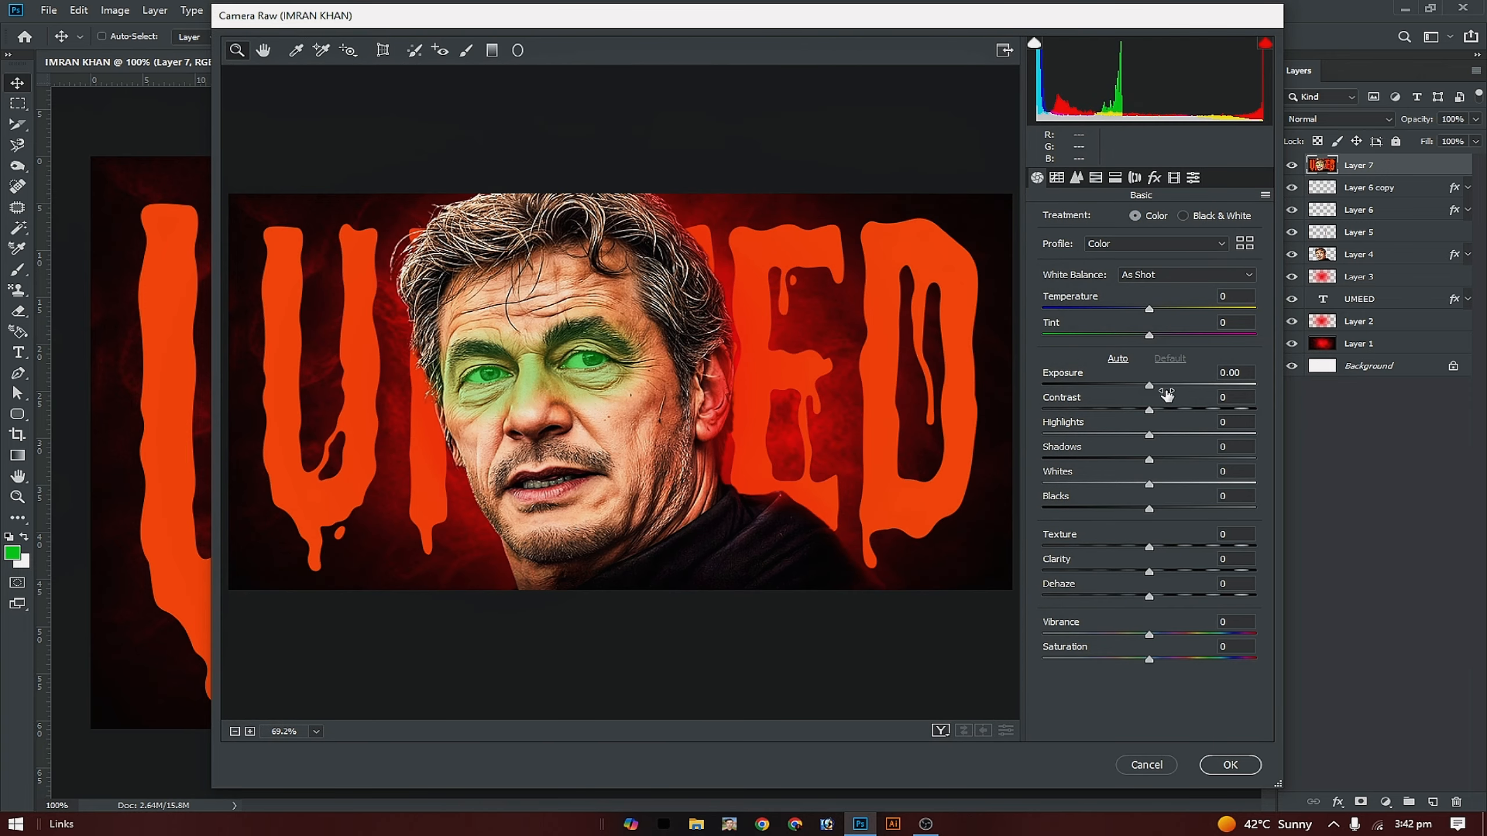
{"action": "left_click_drag", "start_coordinate": [1147, 386], "coordinate": [1162, 387]}
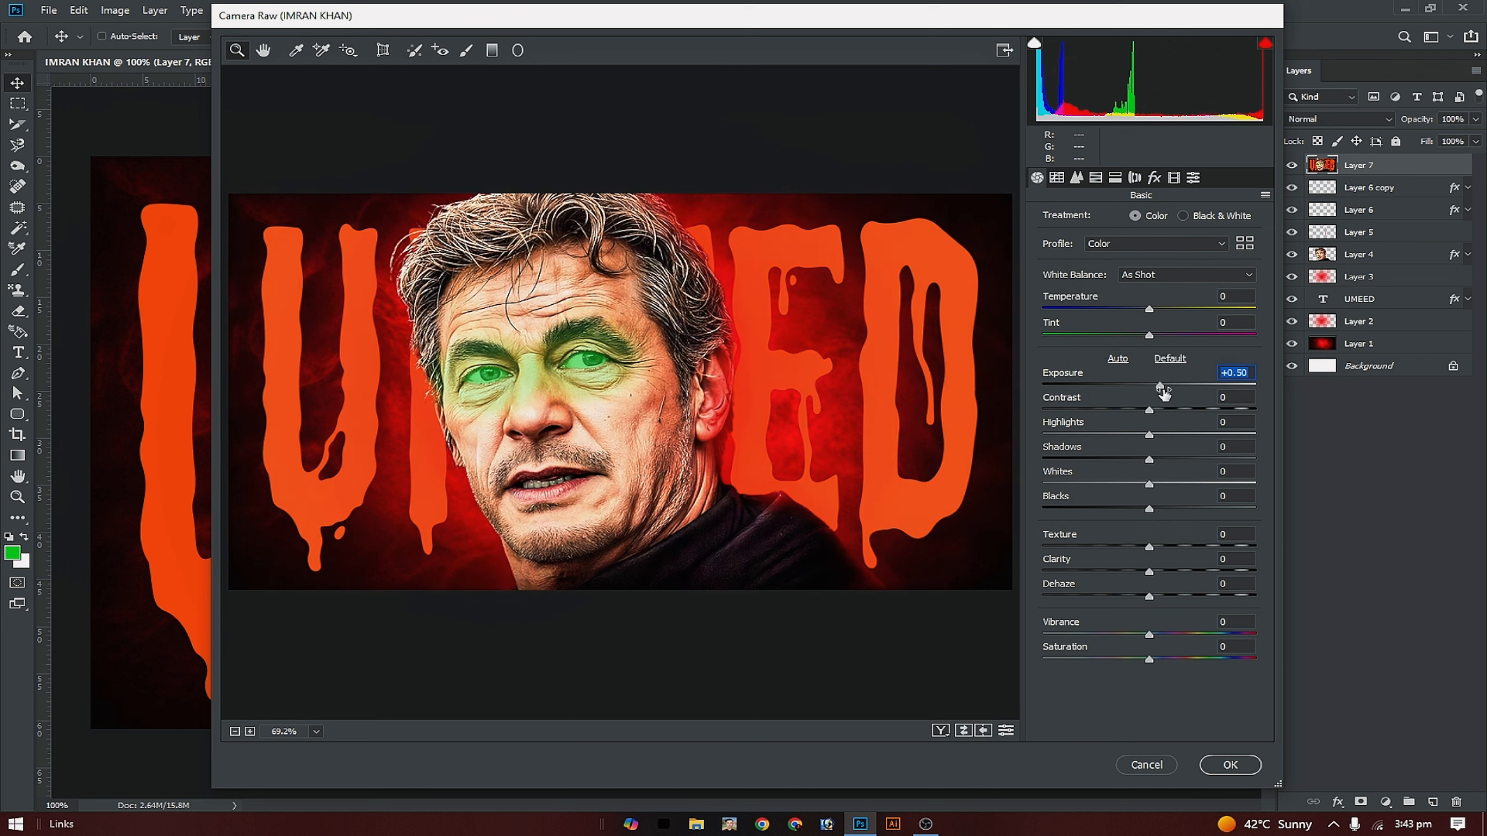
{"action": "left_click_drag", "start_coordinate": [1149, 410], "coordinate": [1160, 411]}
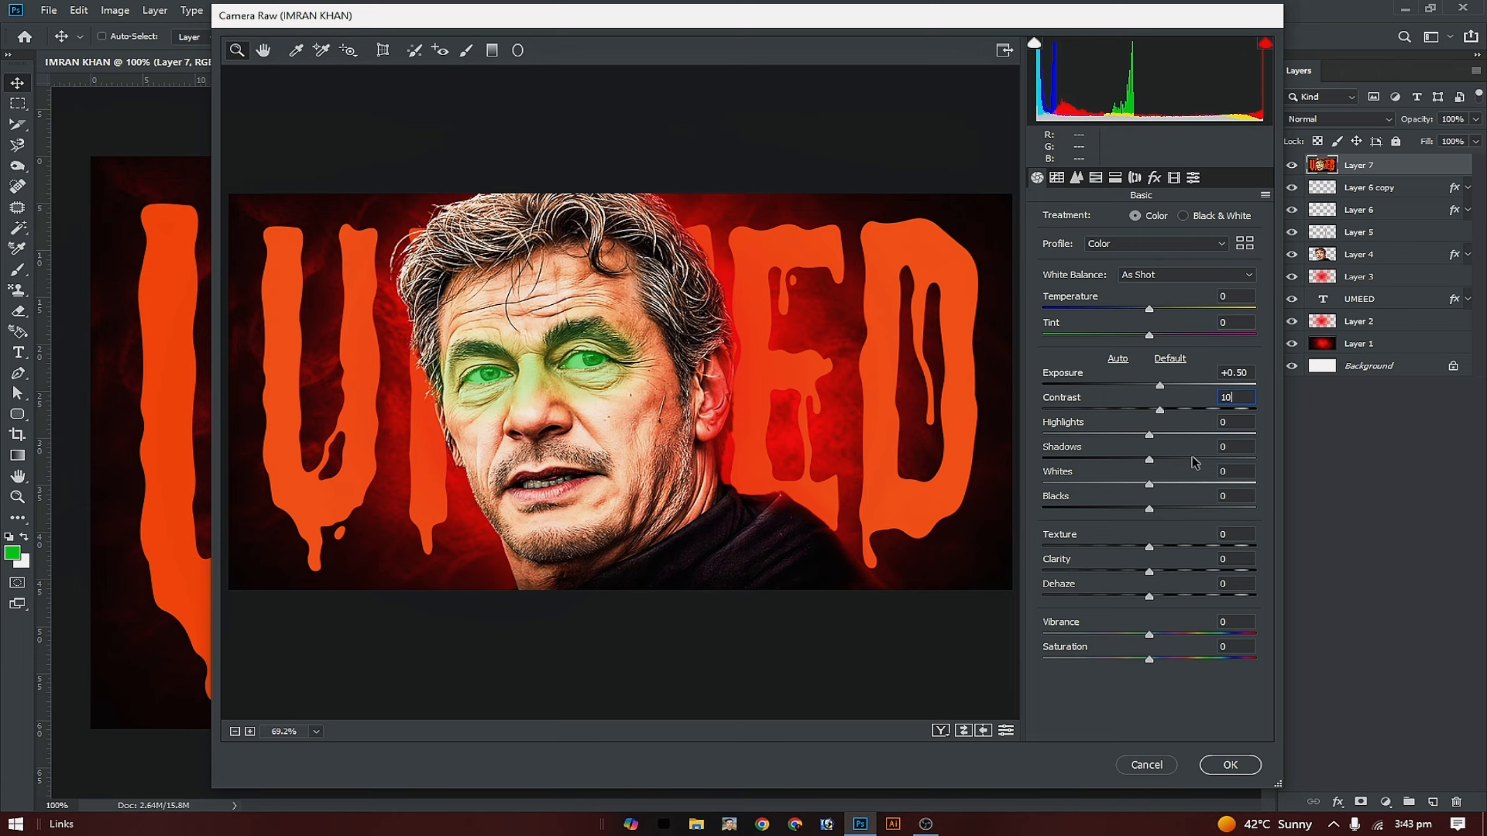
{"action": "left_click", "coordinate": [1149, 510]}
{"action": "mouse_move", "coordinate": [1149, 511]}
{"action": "left_mouse_down"}
{"action": "mouse_move", "coordinate": [1125, 508]}
{"action": "mouse_move", "coordinate": [1215, 511]}
{"action": "mouse_move", "coordinate": [1159, 511]}
{"action": "left_mouse_up"}
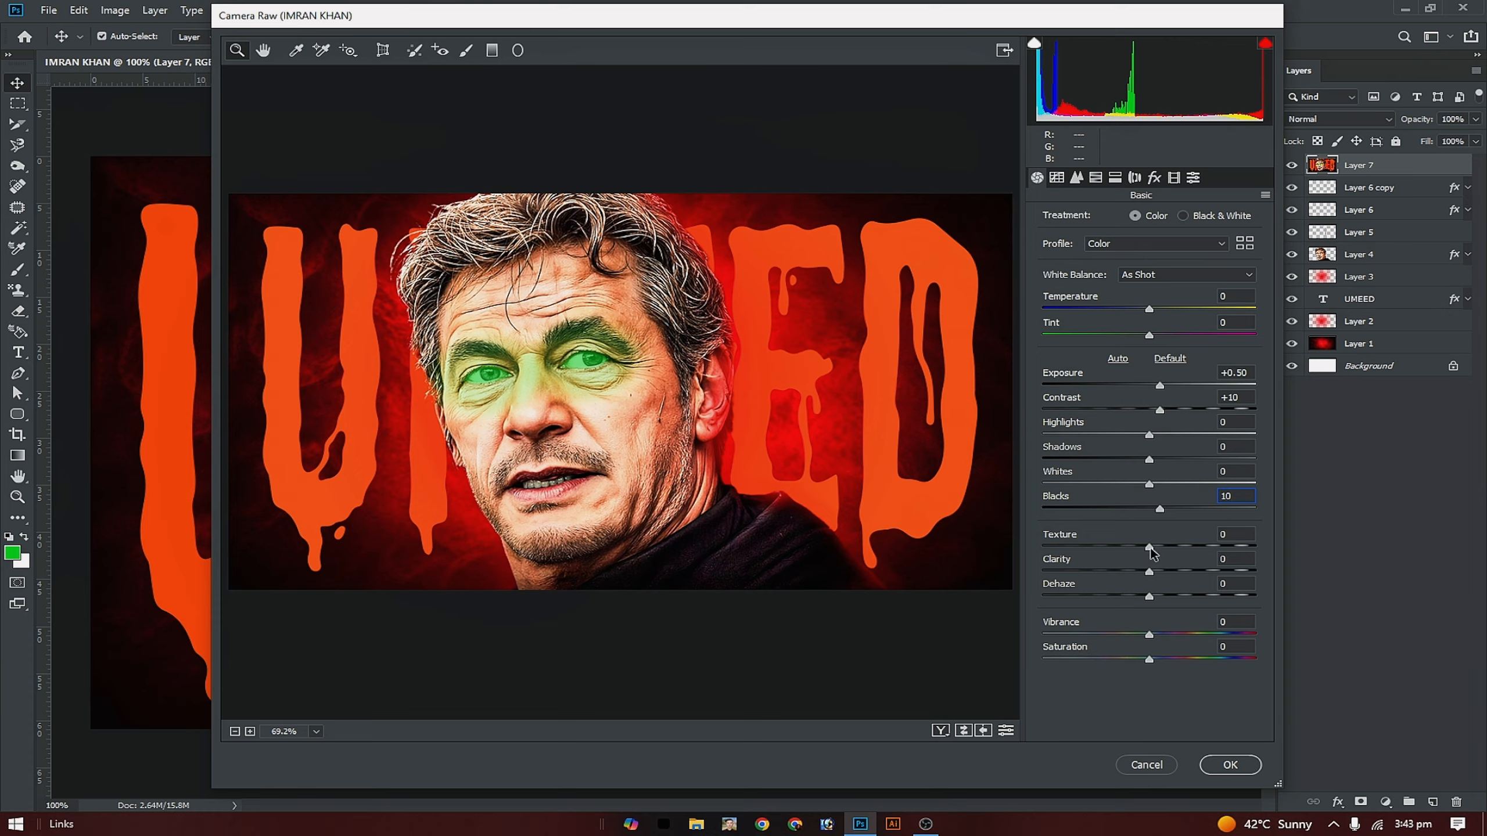
Set Texture to +10 and Vibrance to +20, and apply the Camera Raw filter to Layer 7.
{"action": "key", "text": "Tab"}
{"action": "type", "text": "10"}
{"action": "left_click", "coordinate": [1229, 621]}
{"action": "type", "text": "20"}
{"action": "left_click", "coordinate": [1222, 767]}
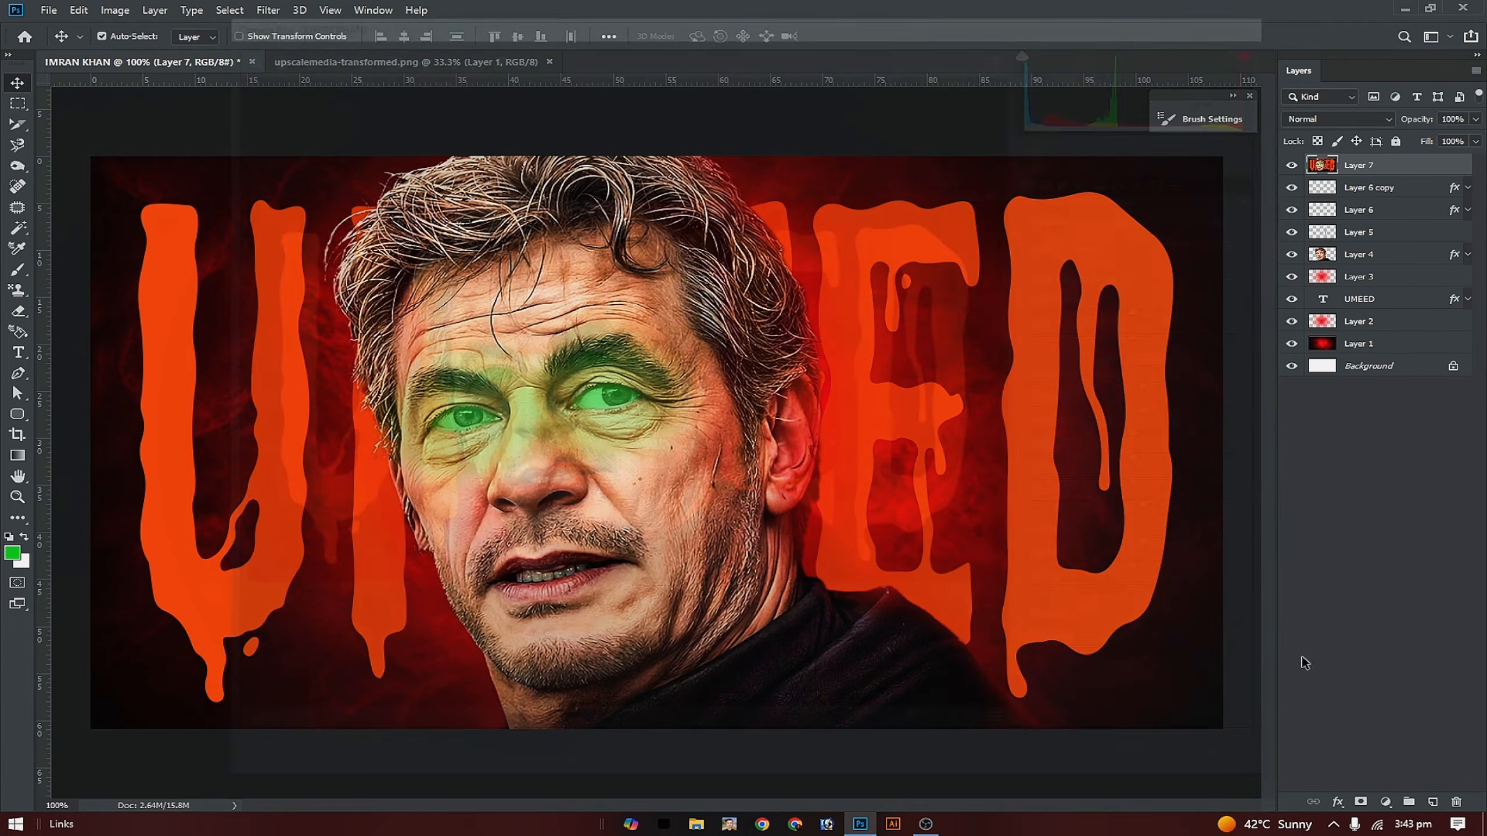